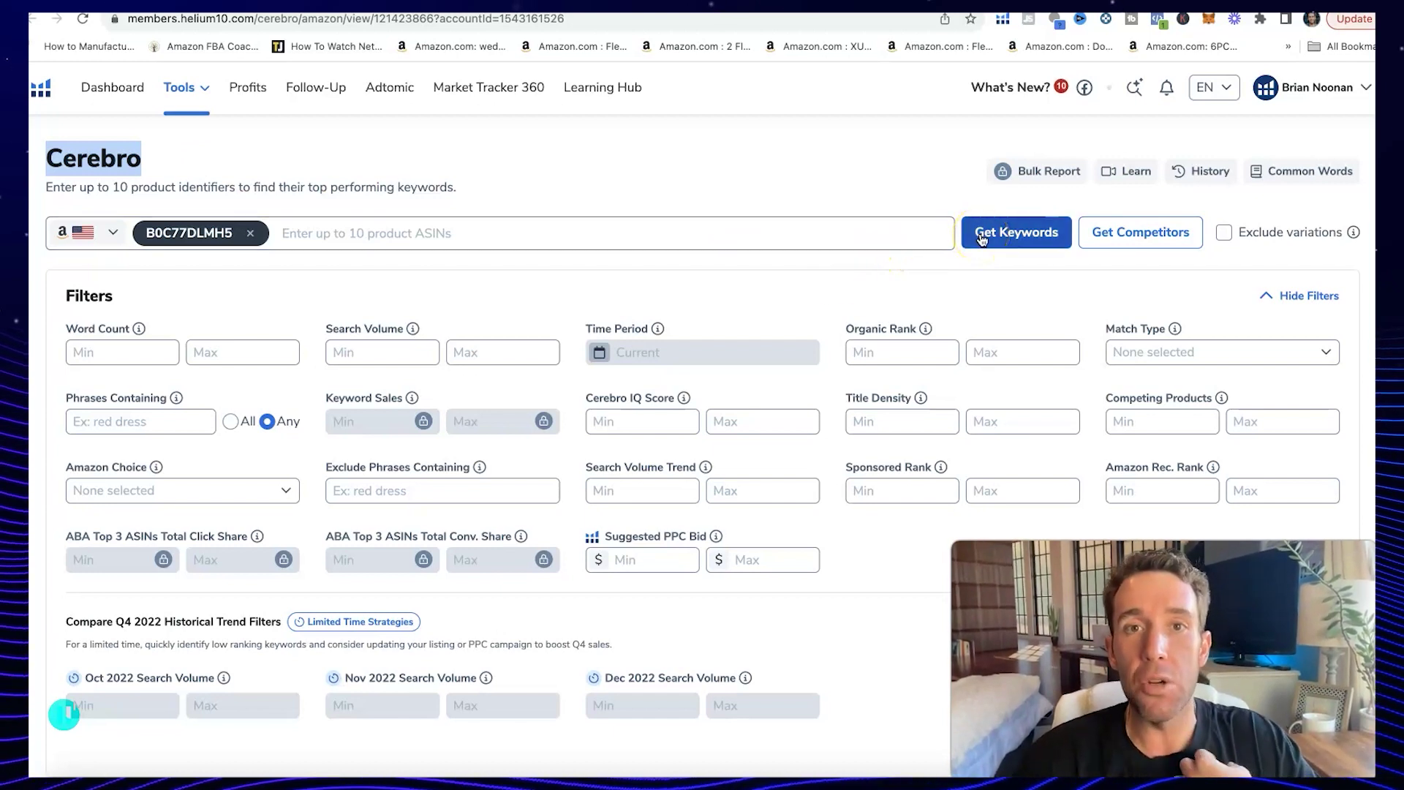
- Add the suggested competitors B096P2G8NT, B08NCT1R29, B0B1WTLSRG and B09X97K6GC to the Cerebro product search
{"action": "left_click", "coordinate": [1166, 234]}
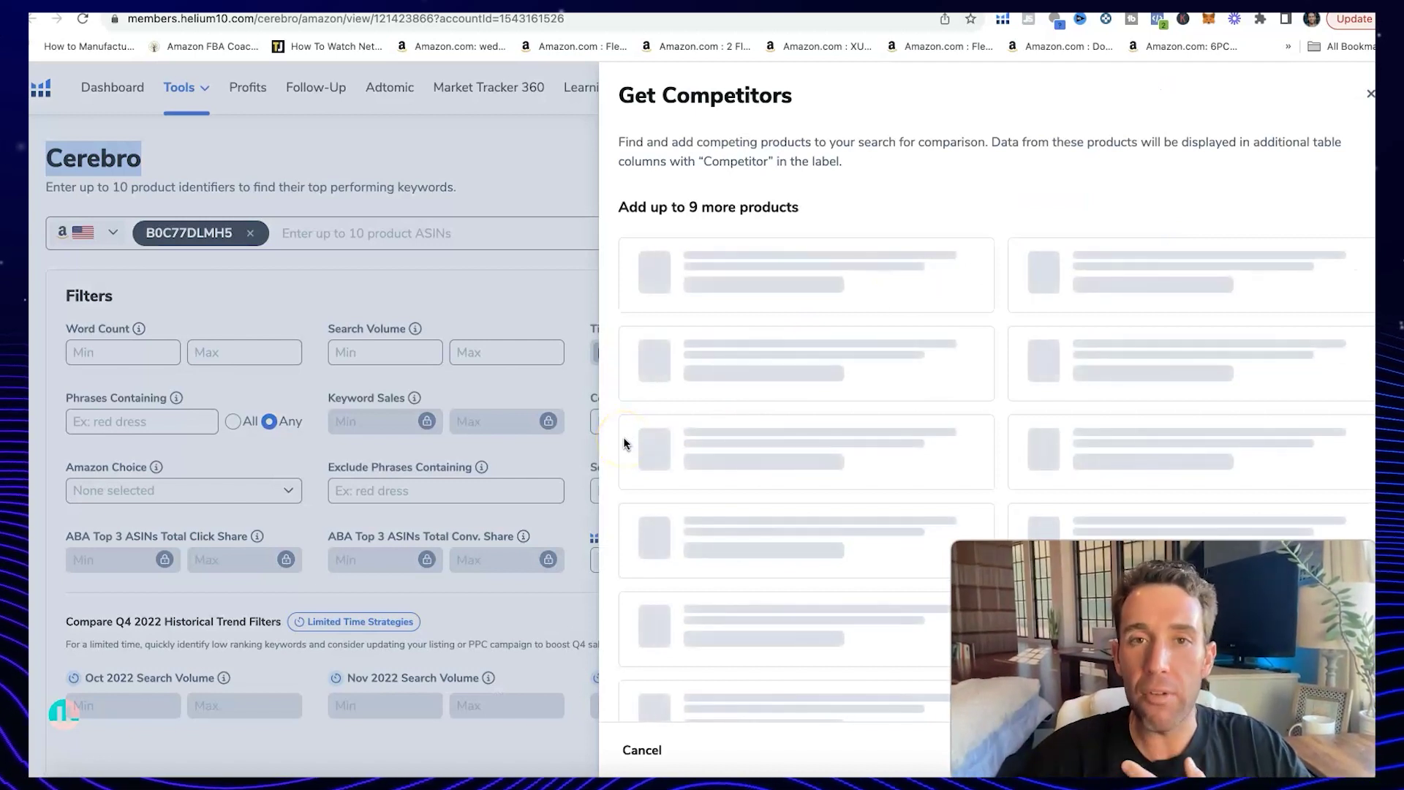
{"action": "left_click", "coordinate": [726, 437]}
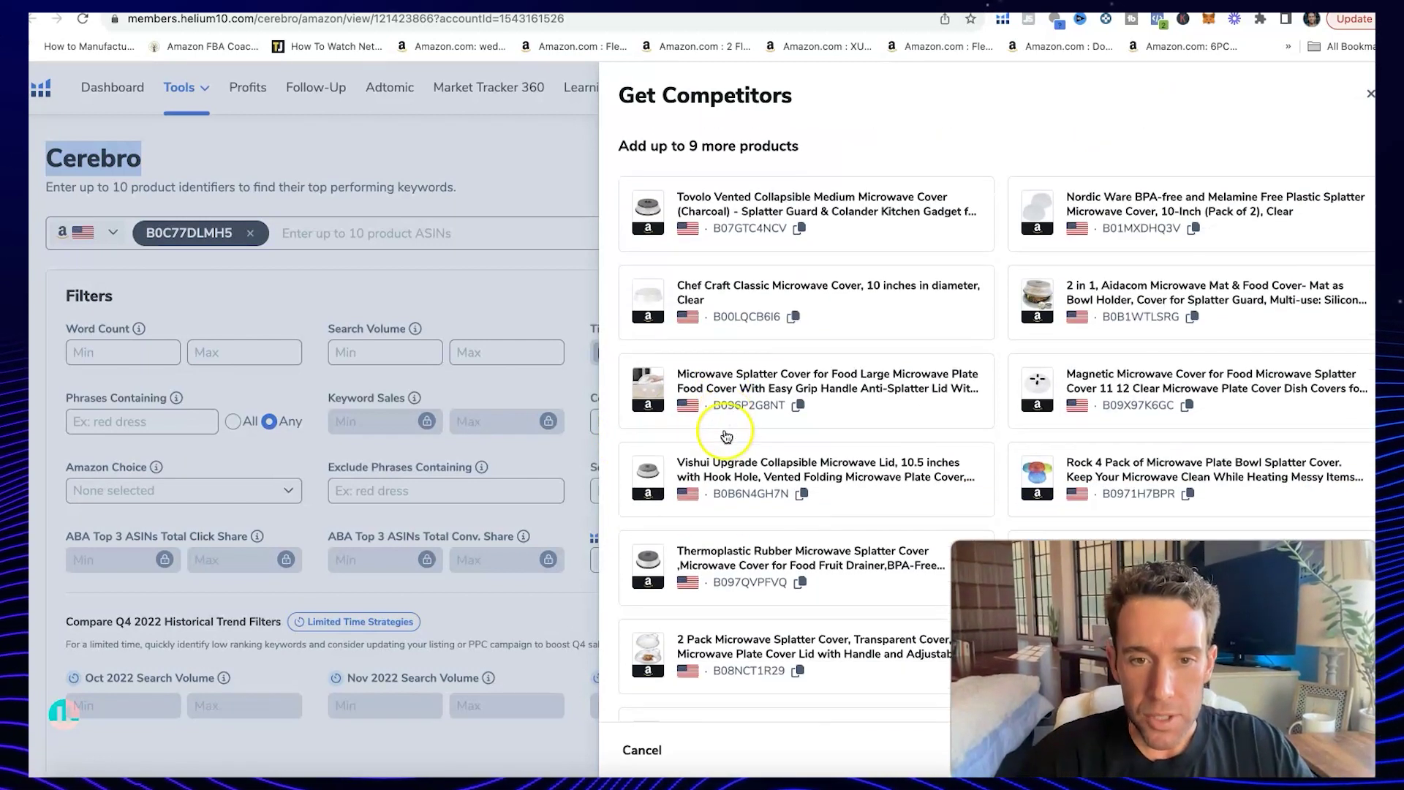
{"action": "left_click", "coordinate": [833, 660]}
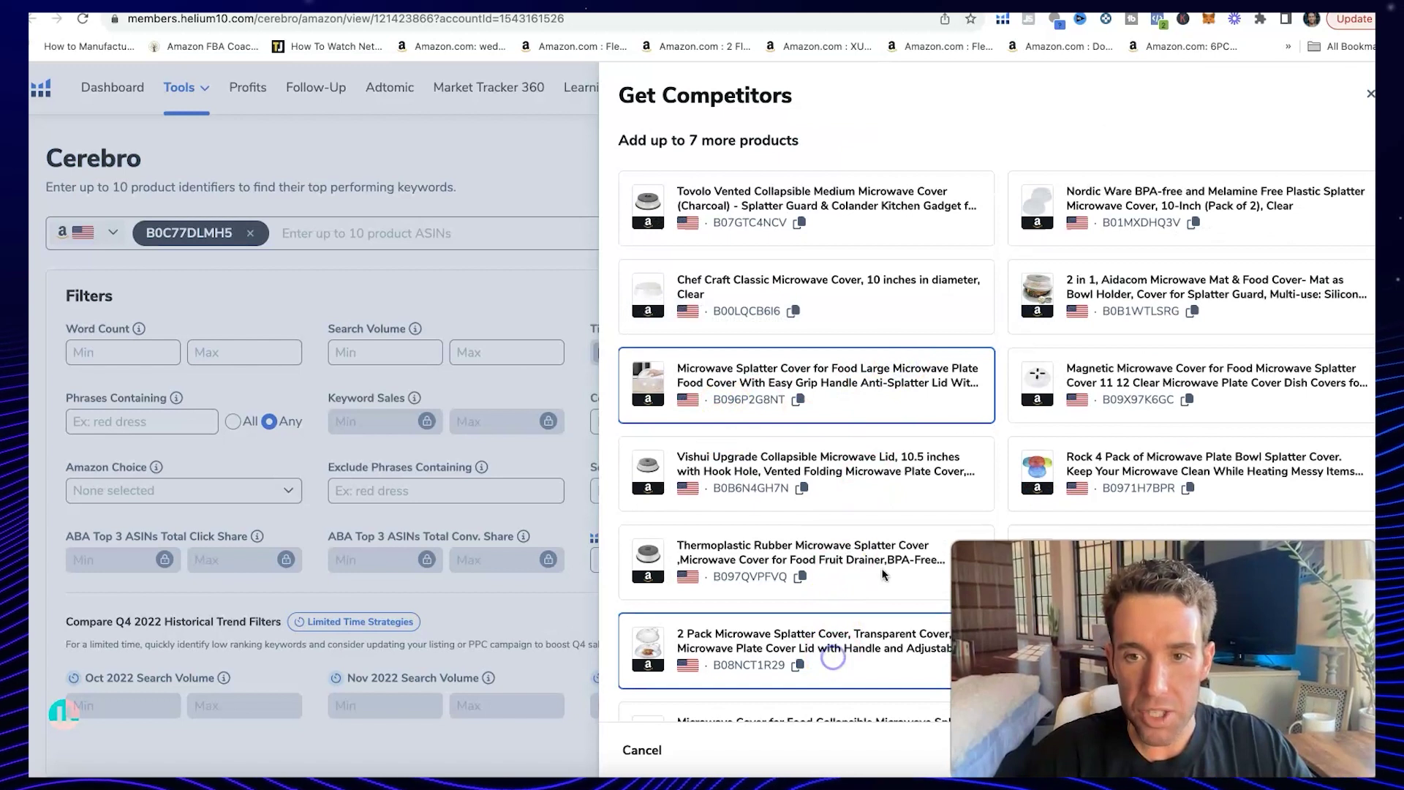
{"action": "left_click", "coordinate": [1117, 282]}
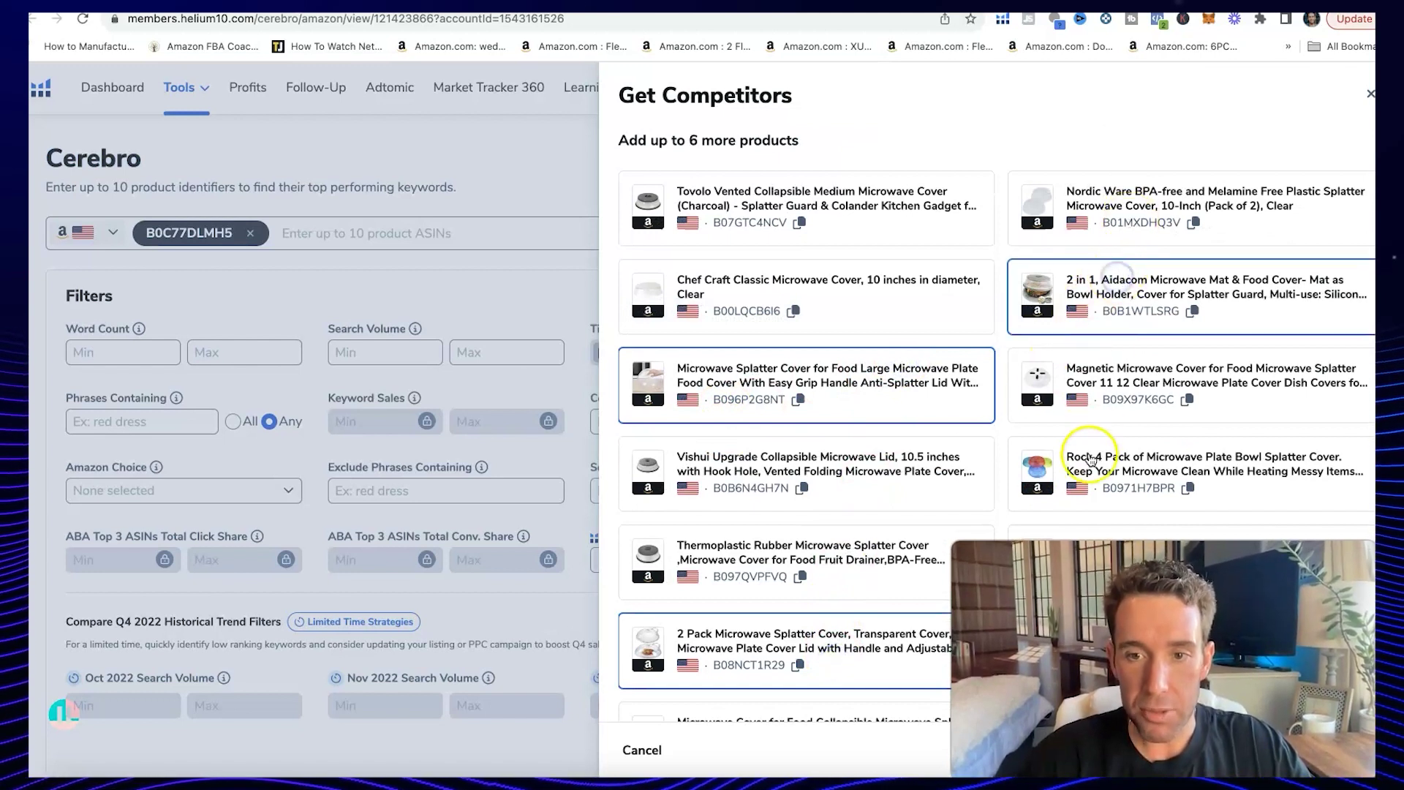
{"action": "scroll", "coordinate": [1105, 409], "scroll_direction": "down", "scroll_amount": 5}
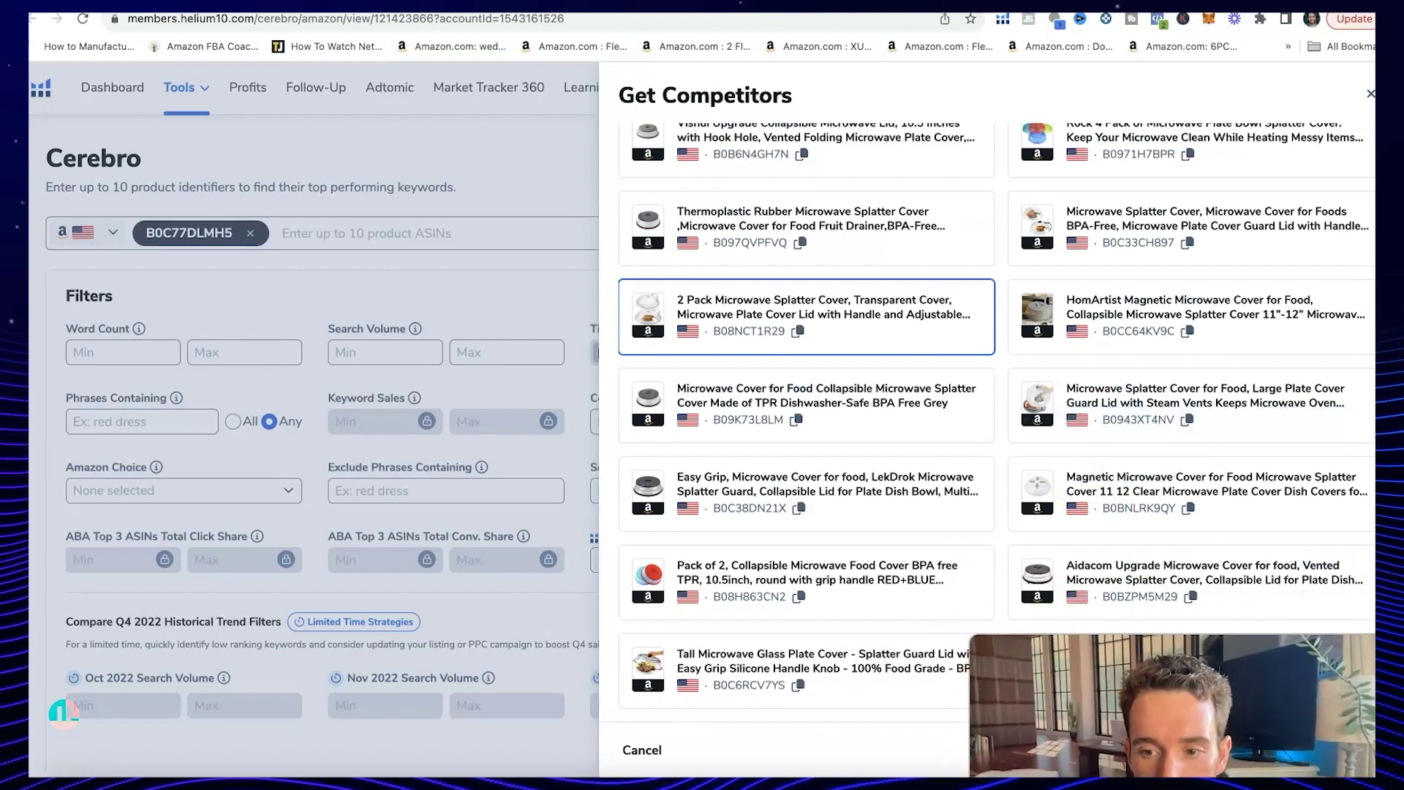
{"action": "left_click", "coordinate": [64, 711]}
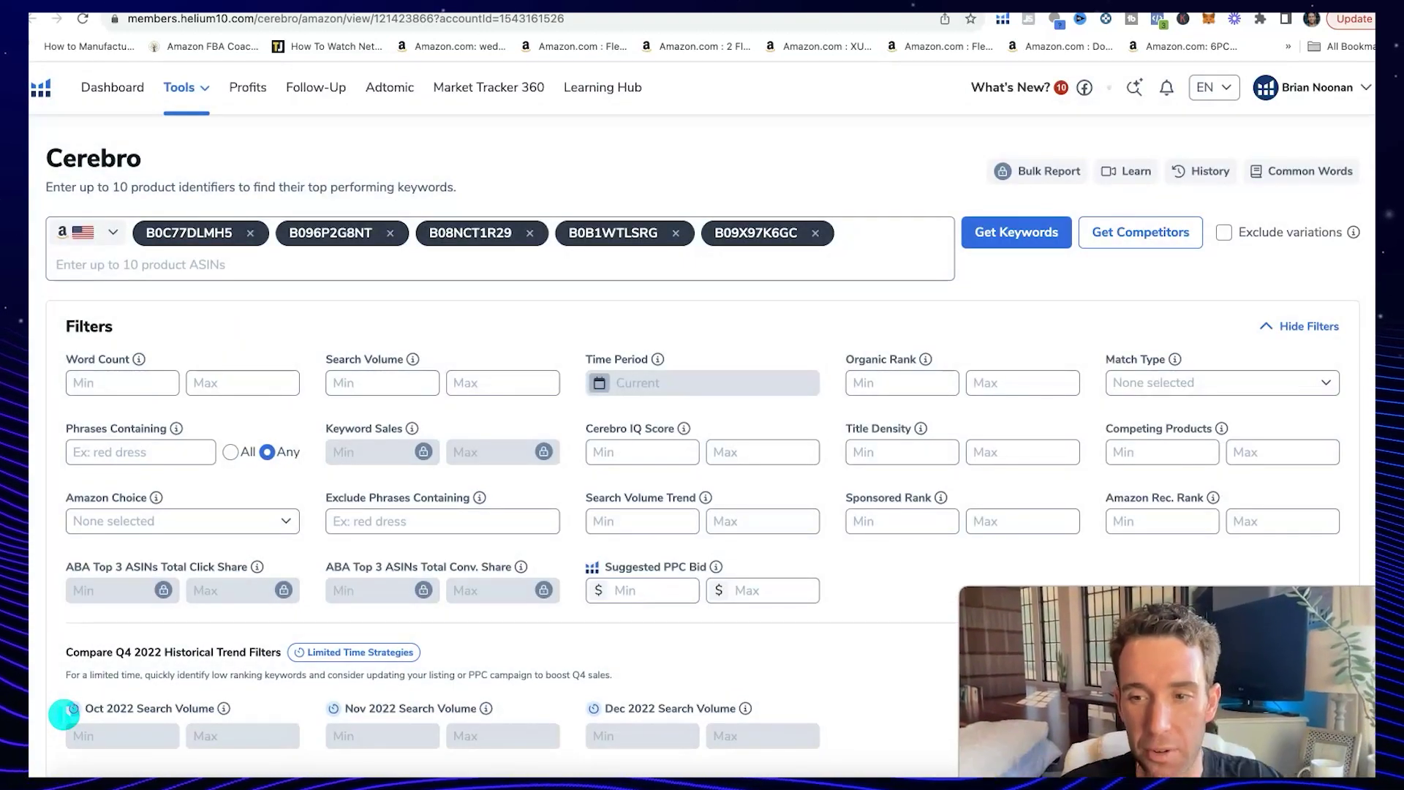
- Get keywords for the five entered products, running a new search instead of loading the previous one from history
{"action": "left_click", "coordinate": [1021, 237]}
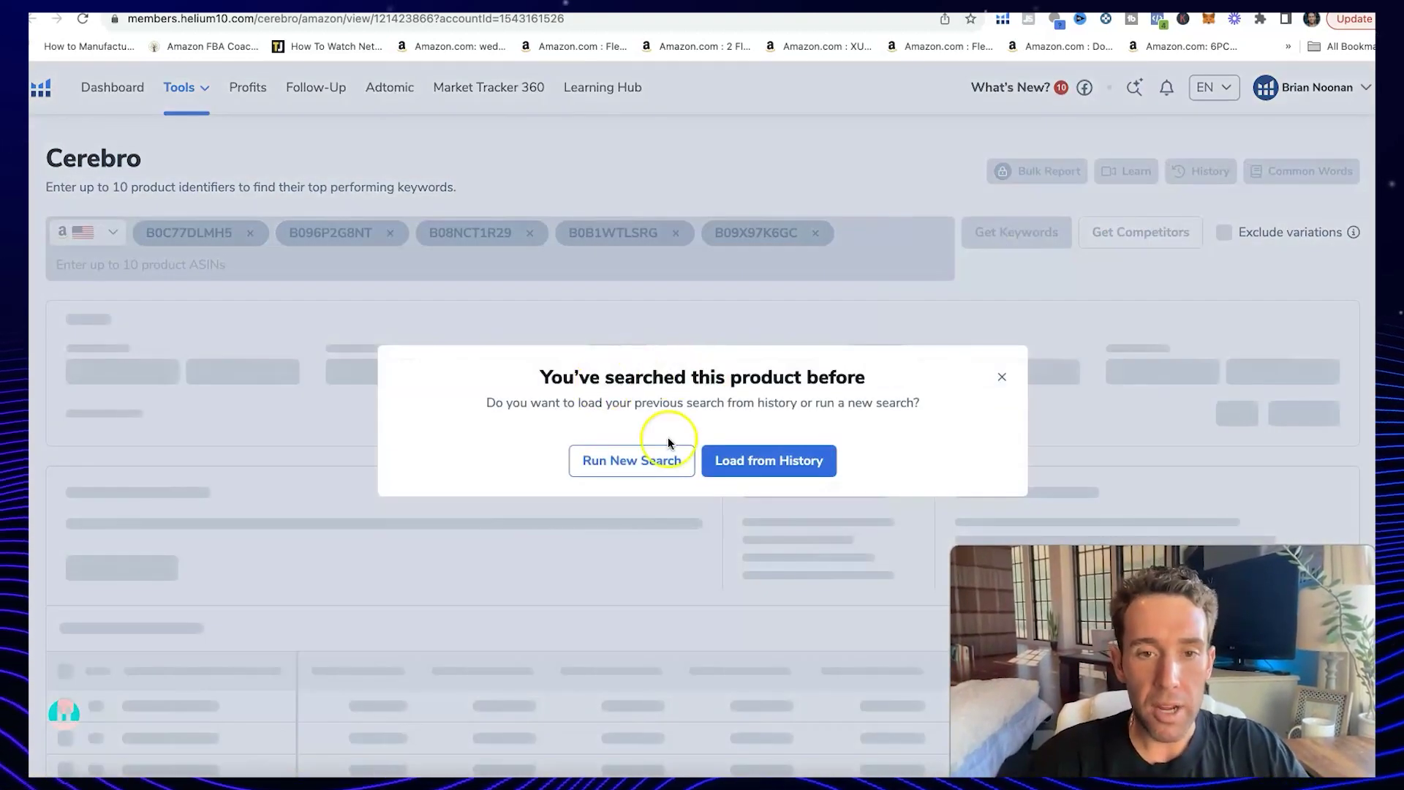
{"action": "left_click", "coordinate": [643, 466]}
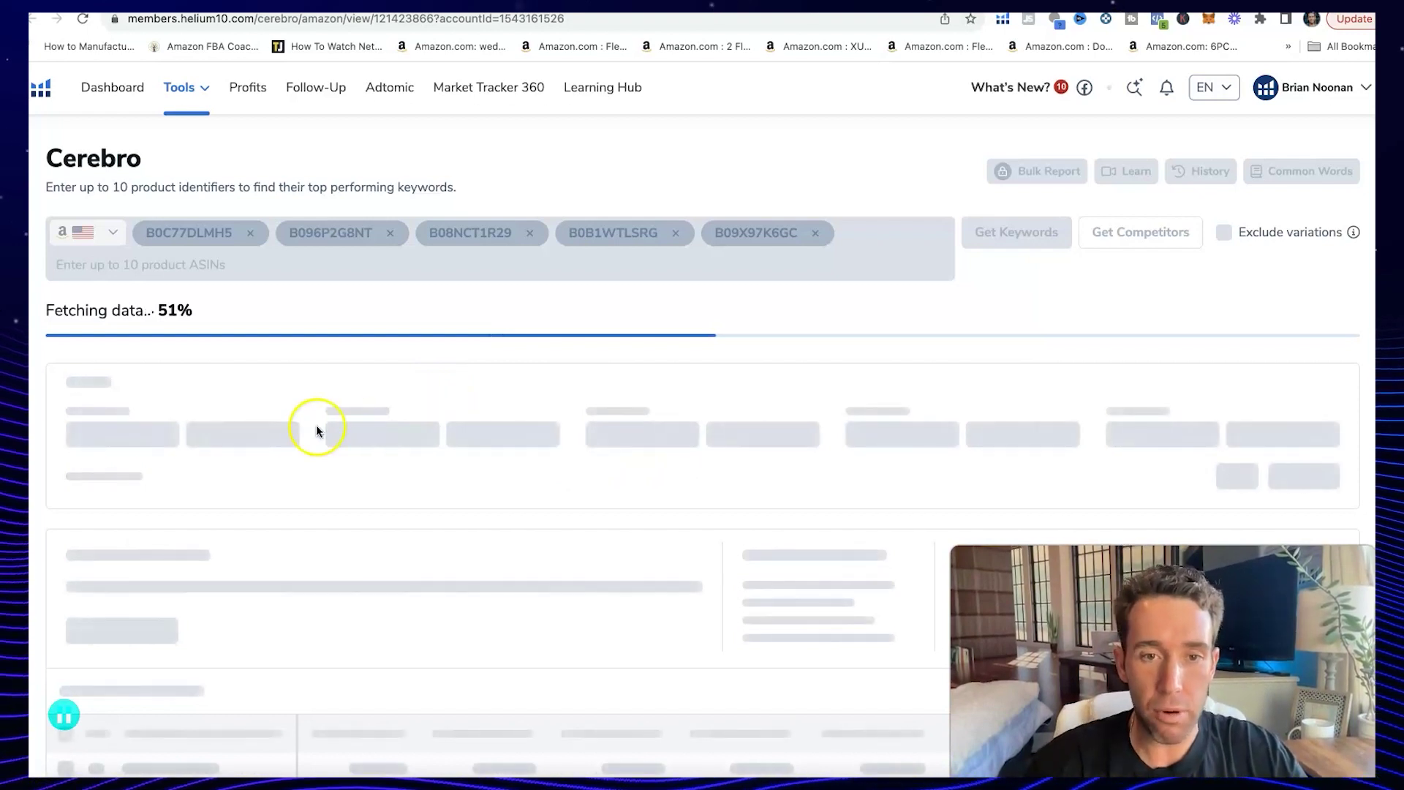
{"action": "scroll", "coordinate": [314, 424], "scroll_direction": "down", "scroll_amount": 1}
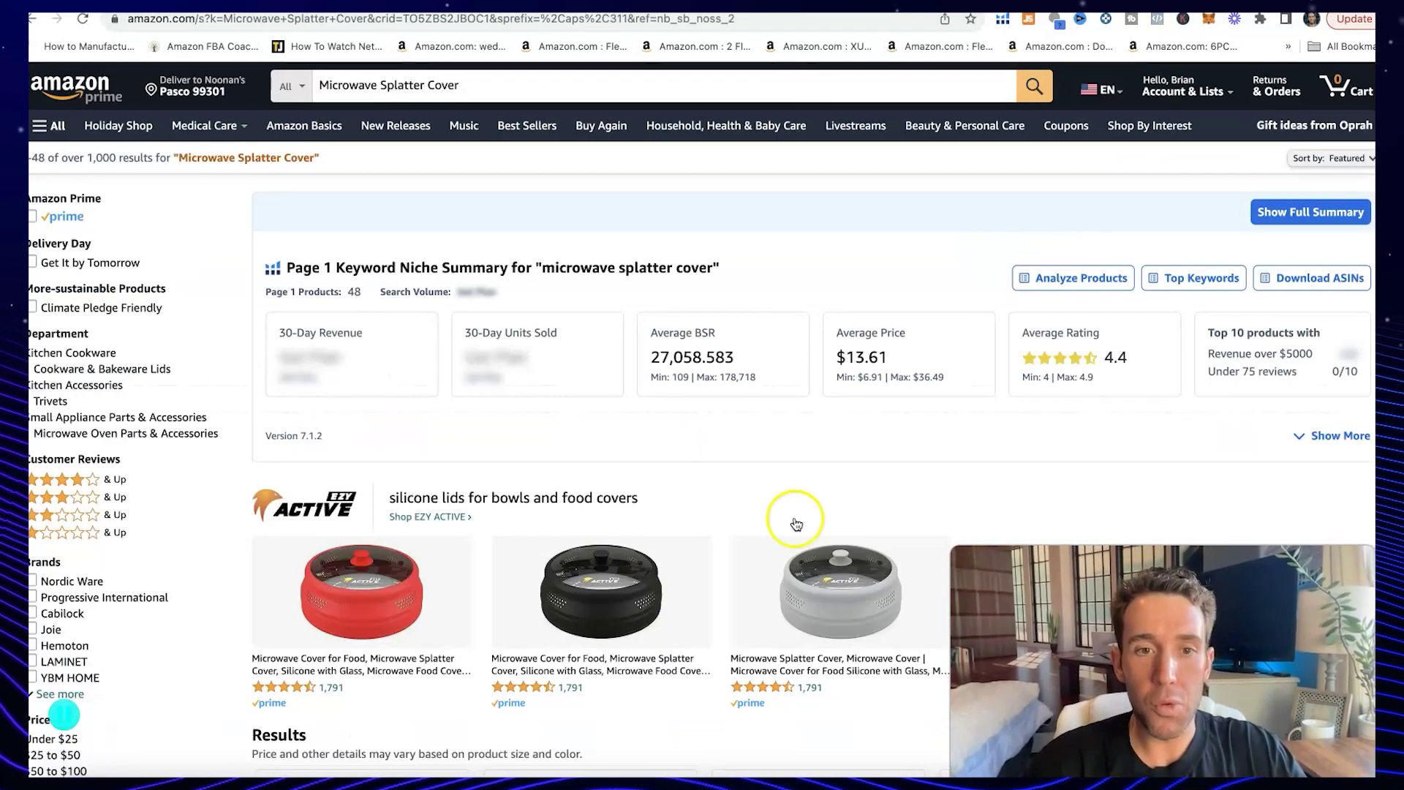
- Look through the Amazon results for "Microwave Splatter Cover" and launch Xray product research from the Helium 10 extension
{"action": "scroll", "coordinate": [796, 523], "scroll_direction": "down", "scroll_amount": 1}
{"action": "scroll", "coordinate": [792, 508], "scroll_direction": "up", "scroll_amount": 1}
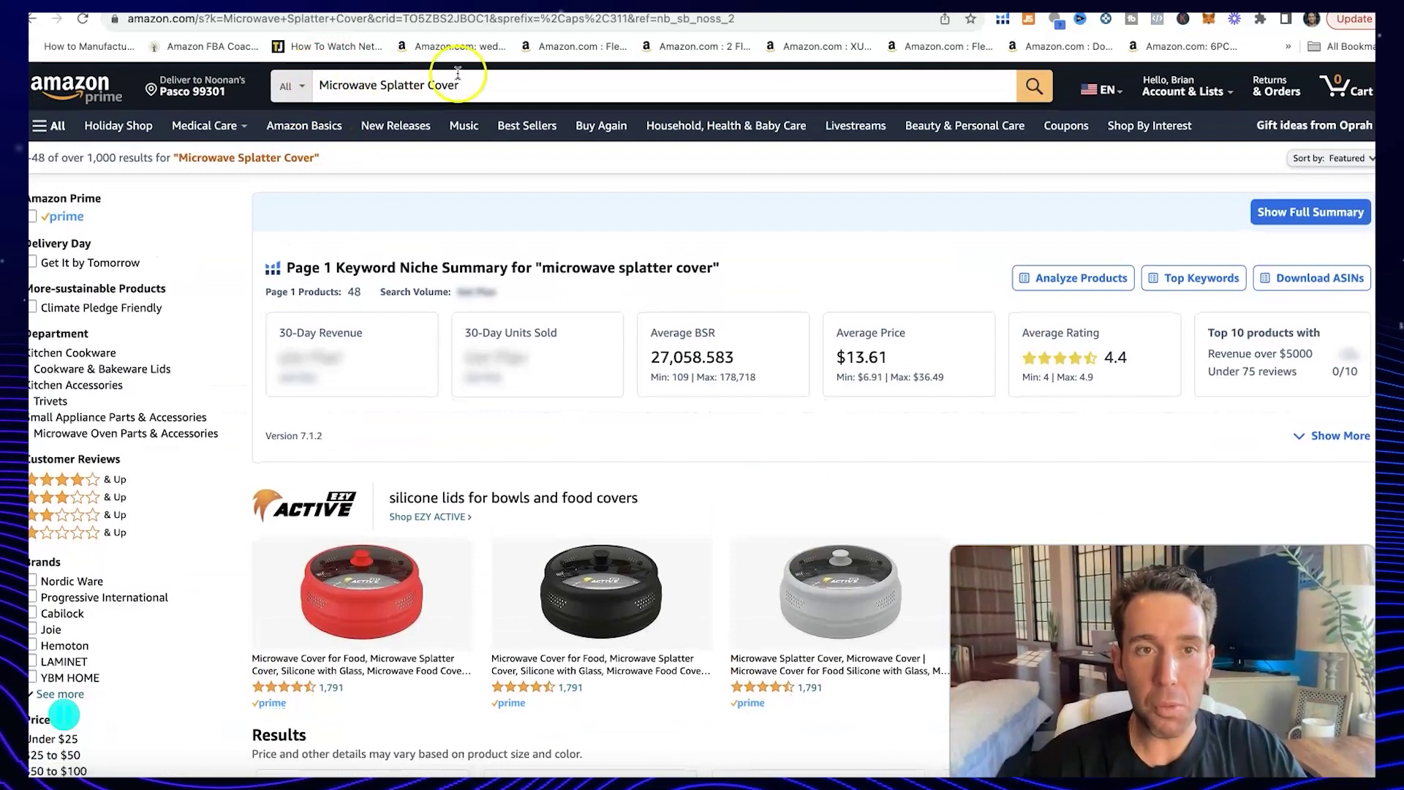
{"action": "scroll", "coordinate": [715, 583], "scroll_direction": "down", "scroll_amount": 10}
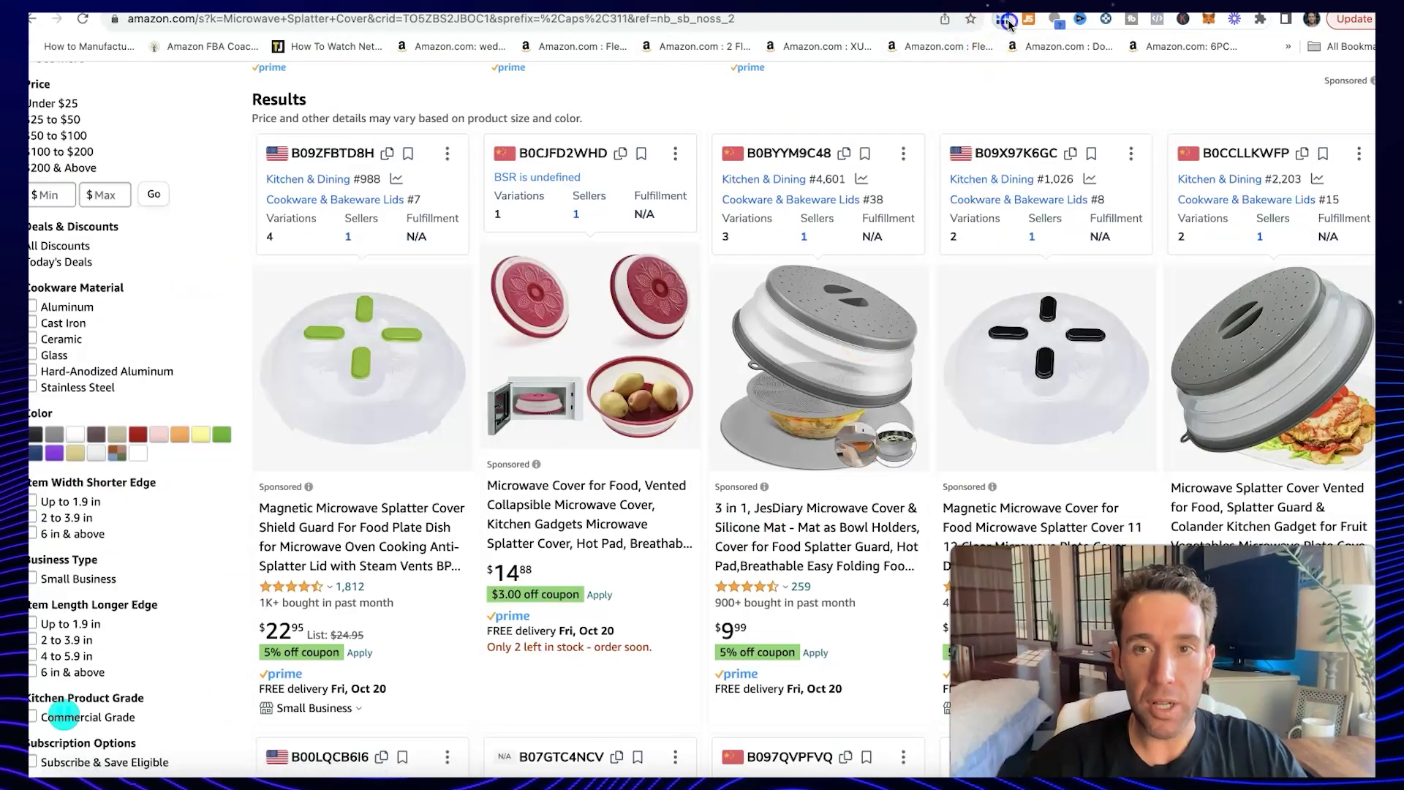
{"action": "left_click", "coordinate": [1008, 23]}
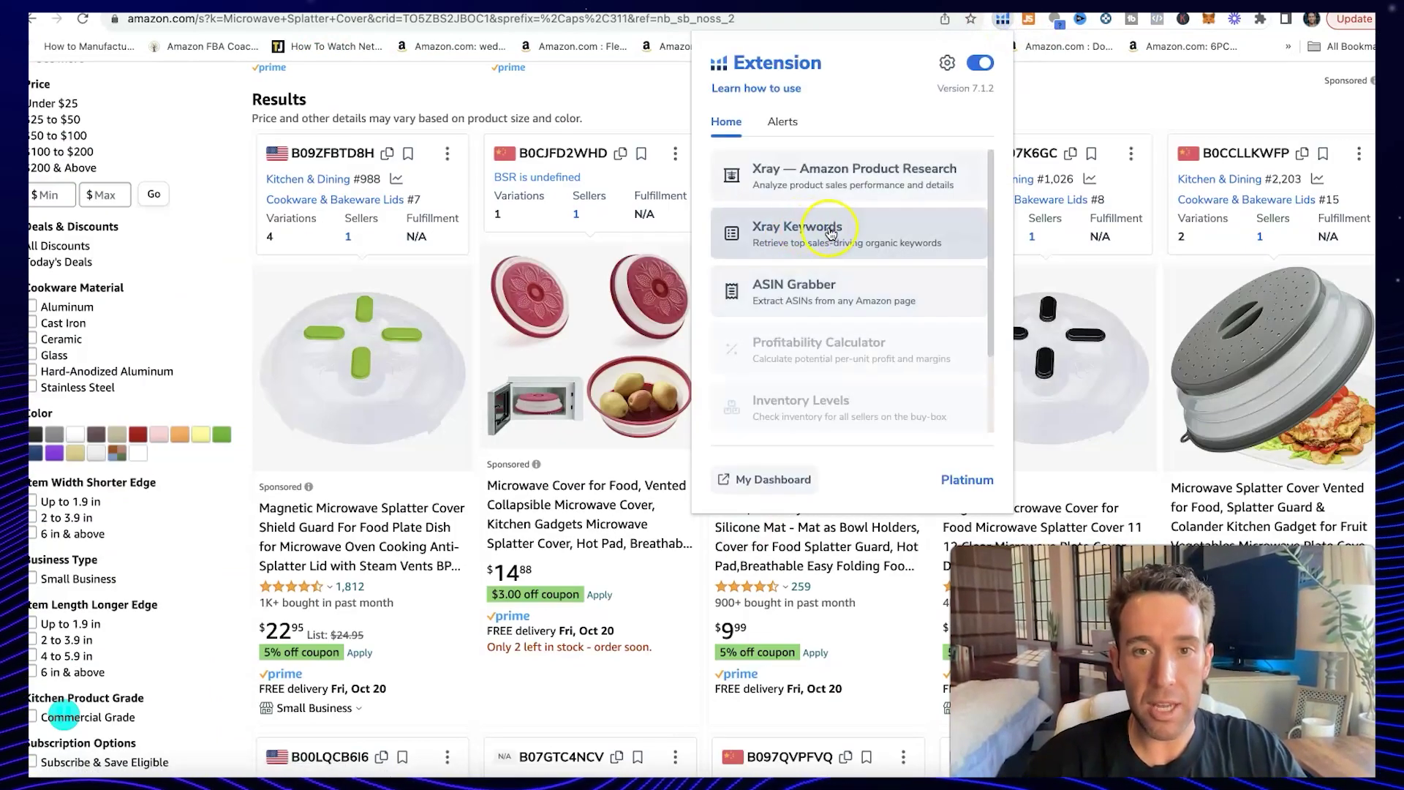
{"action": "left_click", "coordinate": [915, 163]}
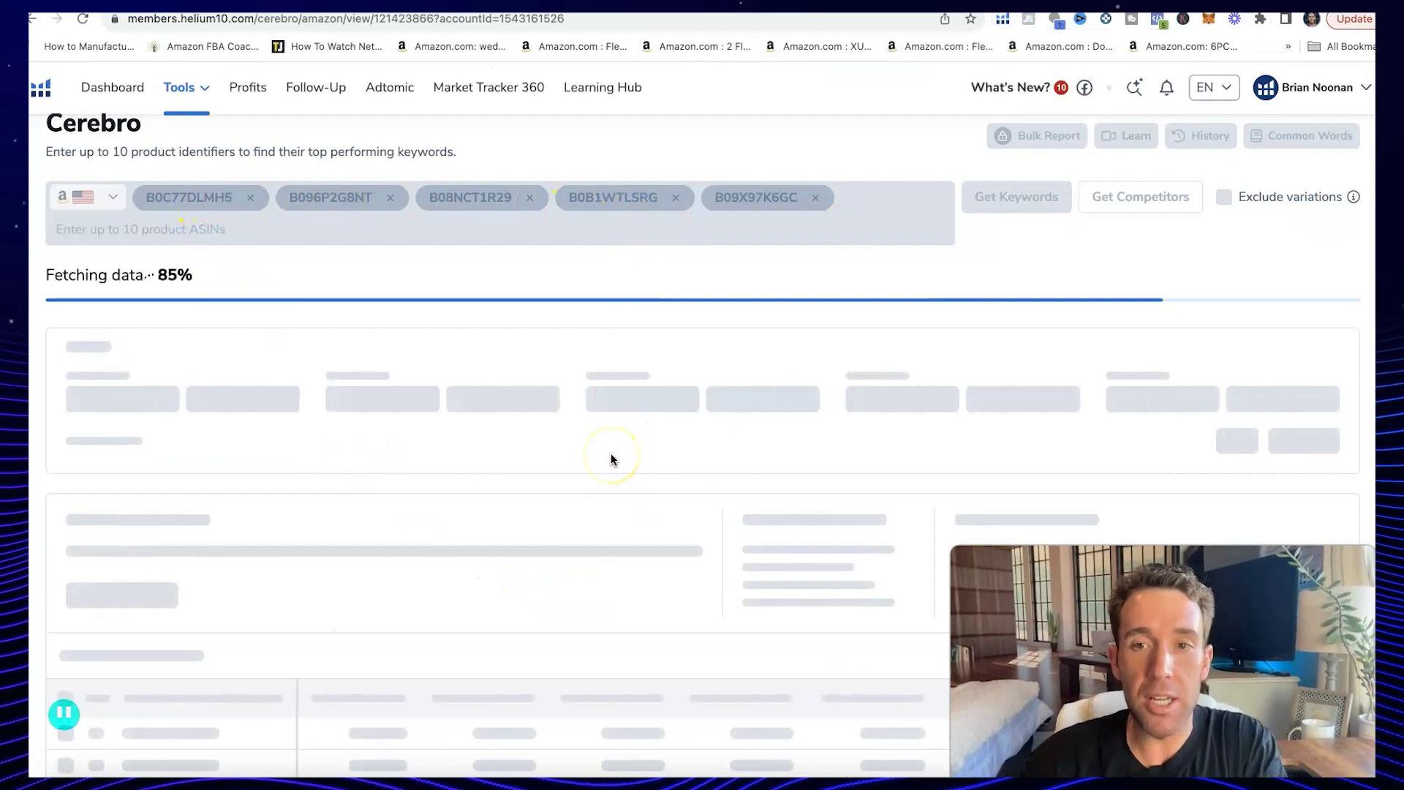
- Set the Search Volume filter to a minimum of 400 and a maximum of 40000
{"action": "scroll", "coordinate": [611, 459], "scroll_direction": "down", "scroll_amount": 4}
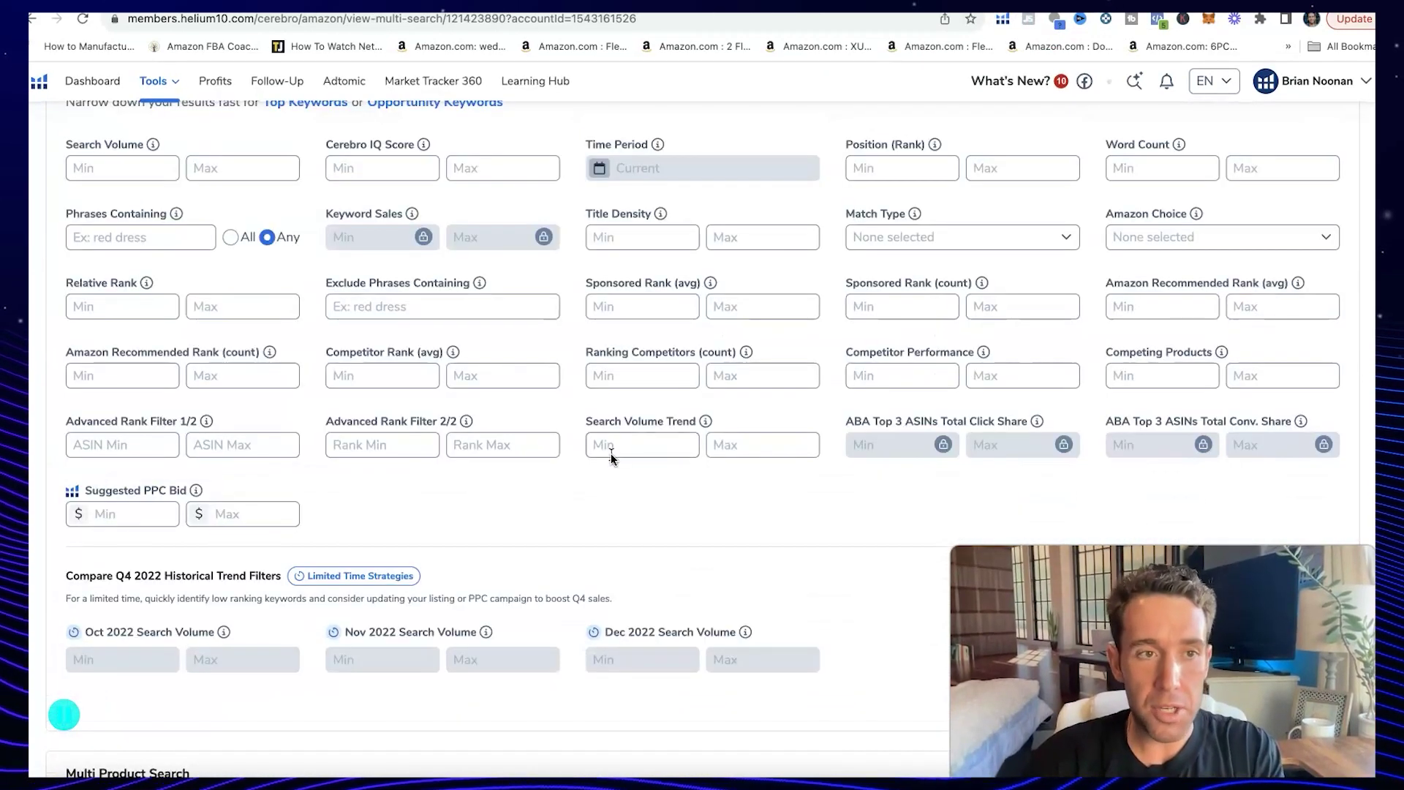
{"action": "left_click", "coordinate": [105, 168]}
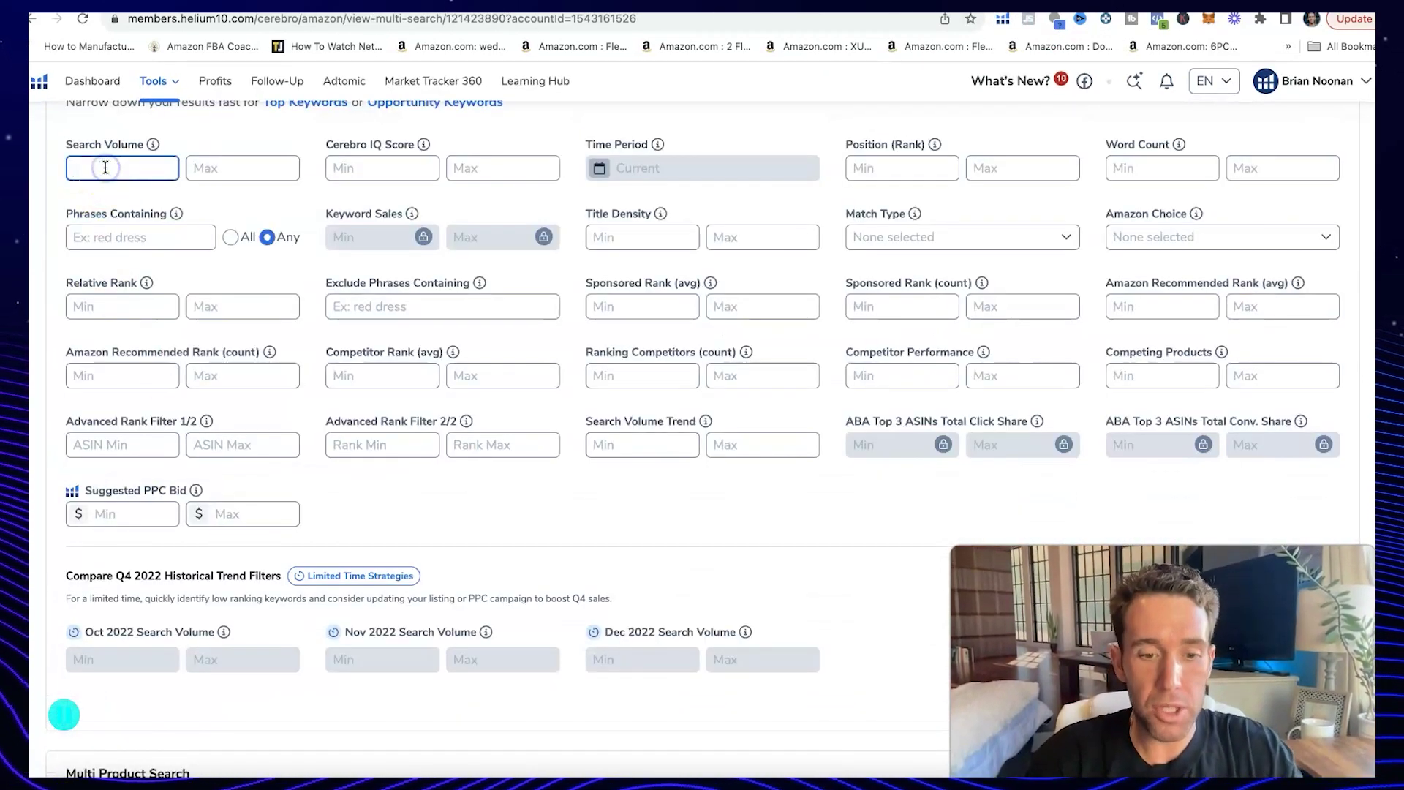
{"action": "left_click", "coordinate": [220, 163]}
{"action": "type", "text": "40000"}
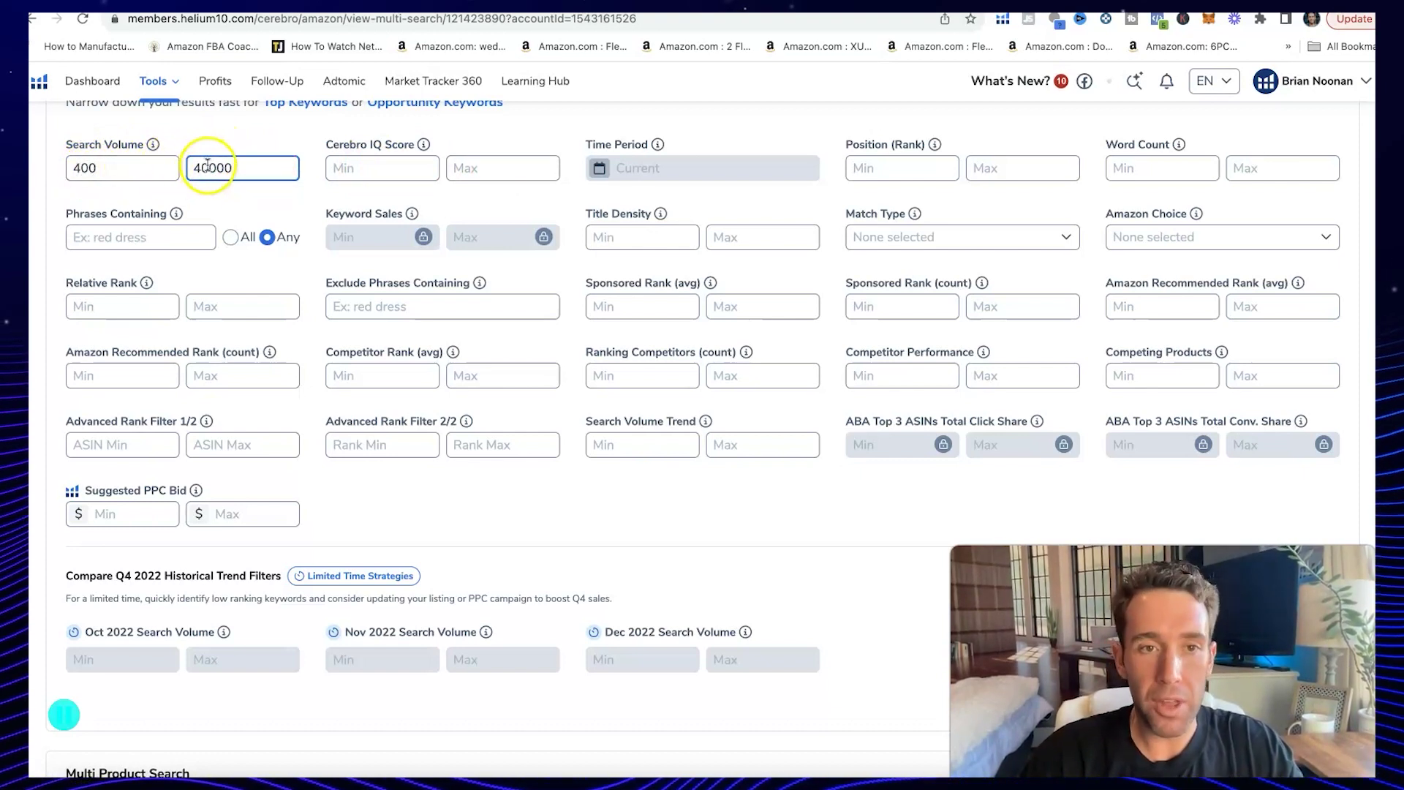
- Set the Position (Rank) filter to 1 through 75 and limit the match type to Organic
{"action": "left_click", "coordinate": [863, 170]}
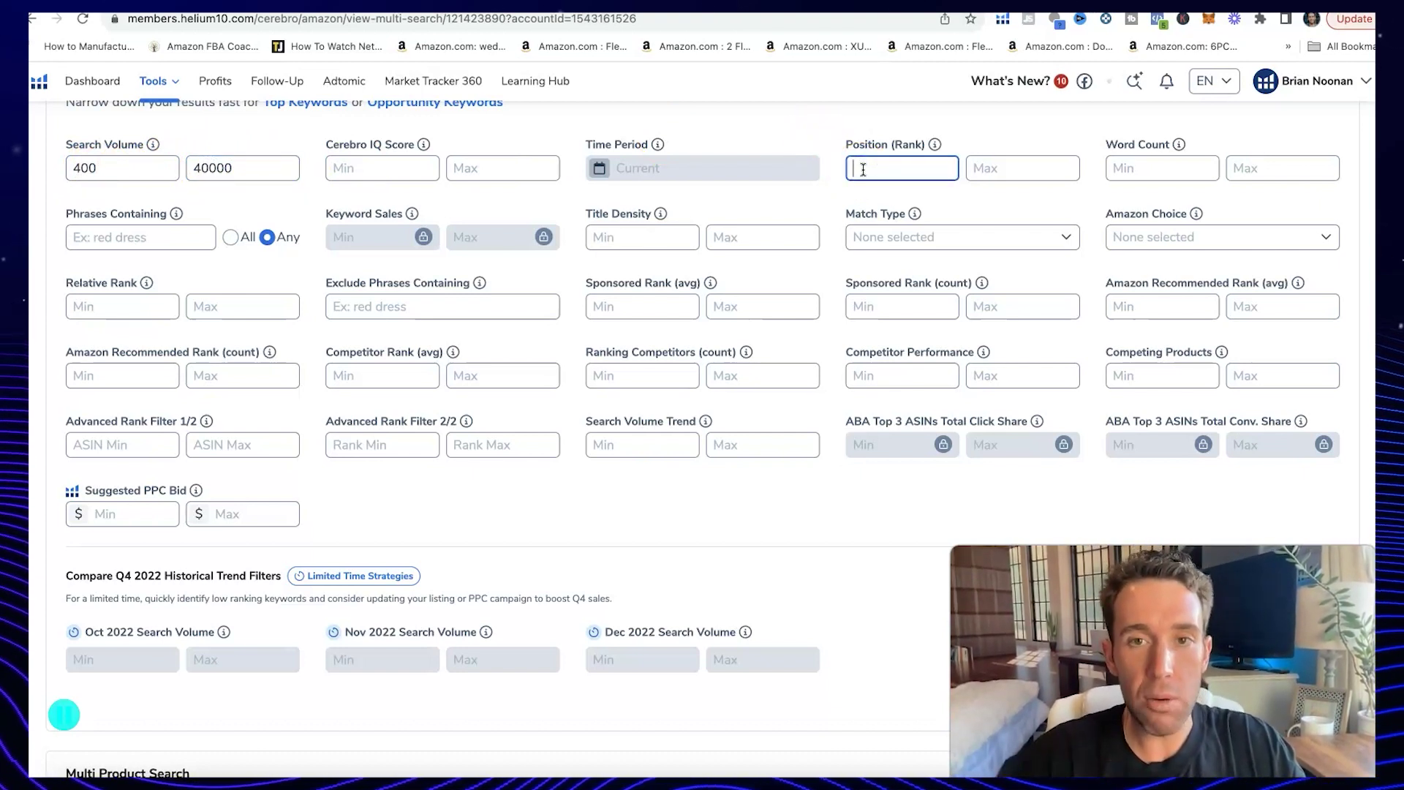
{"action": "type", "text": "1"}
{"action": "left_click", "coordinate": [1015, 176]}
{"action": "type", "text": "75"}
{"action": "left_click", "coordinate": [1001, 244]}
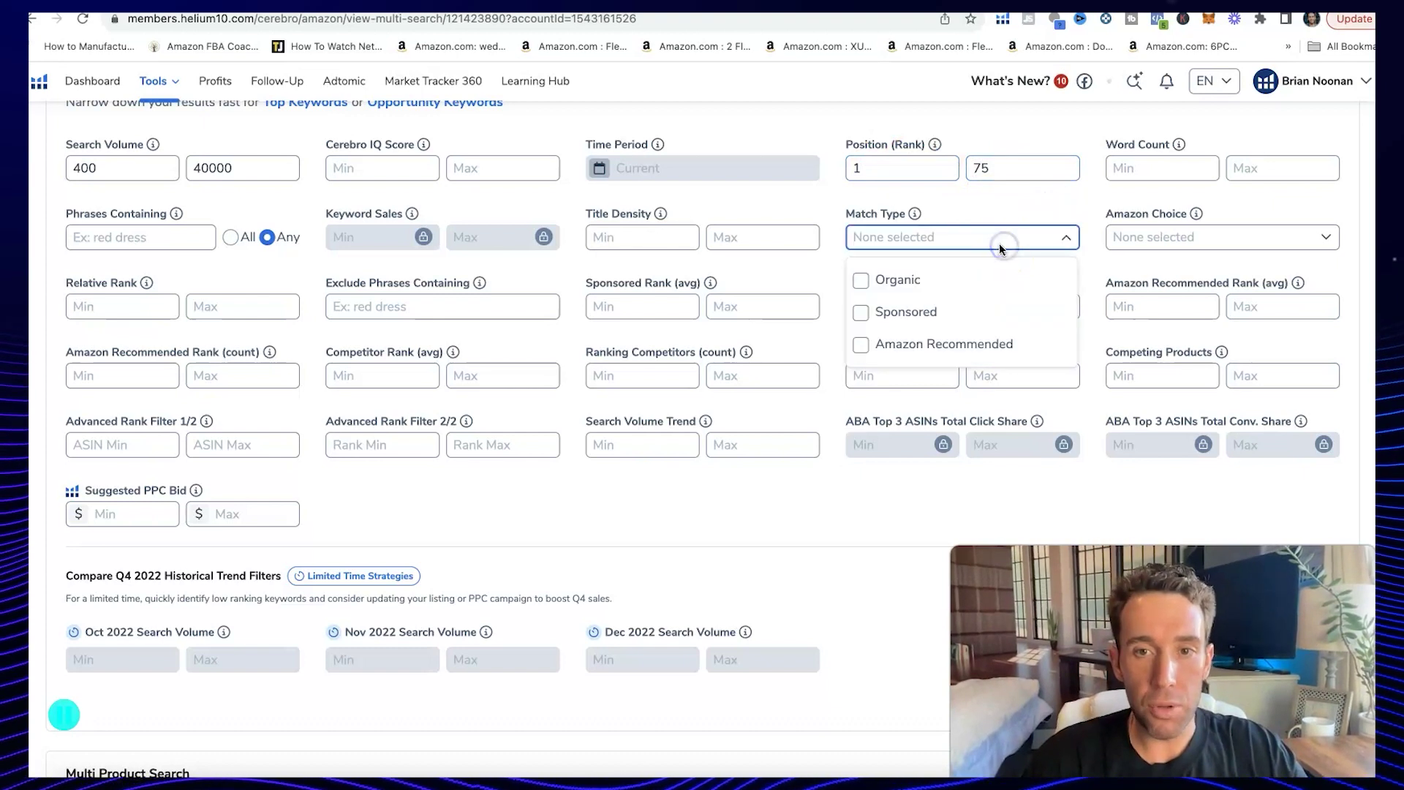
{"action": "left_click", "coordinate": [903, 280]}
{"action": "left_click", "coordinate": [834, 207]}
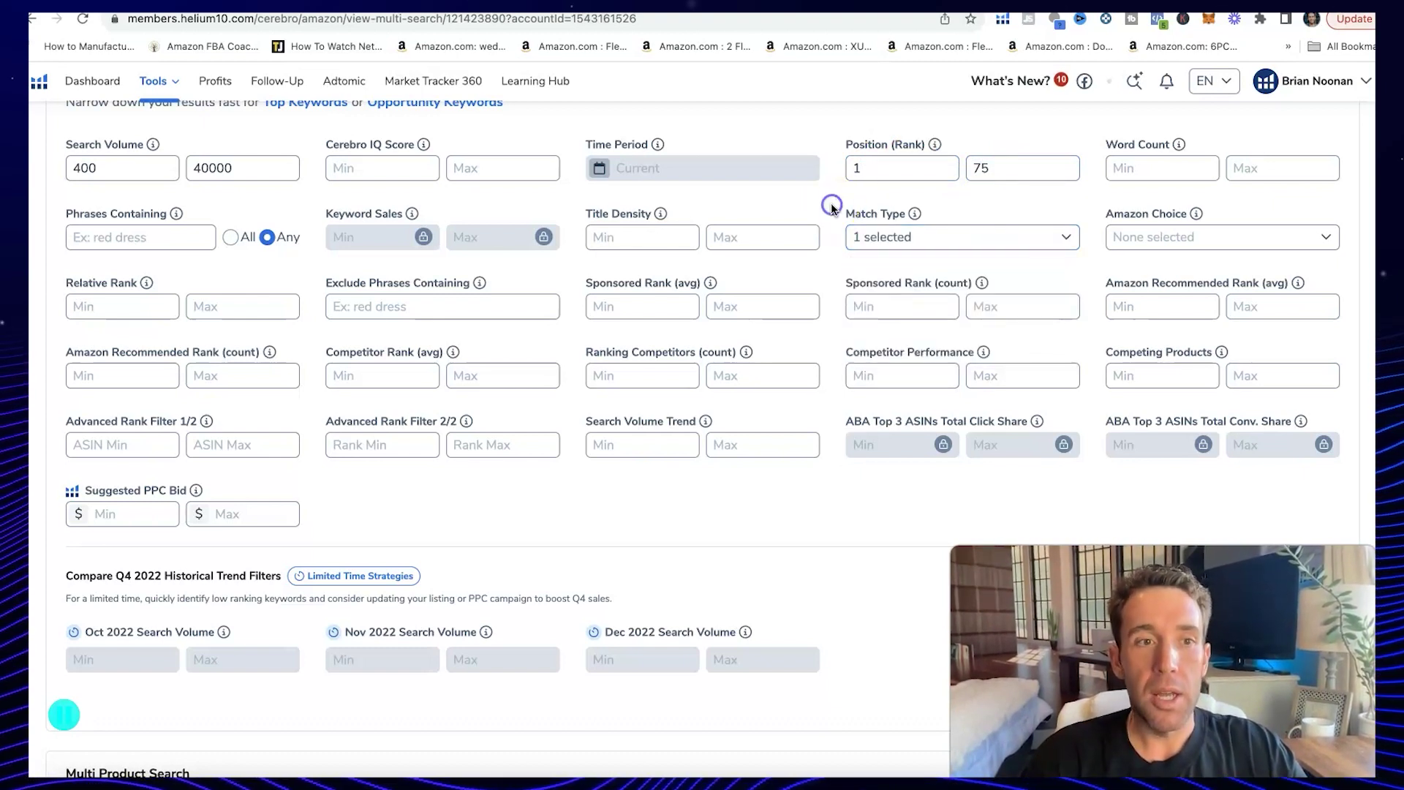
- Apply the filters and check the number of filtered keywords above the results table
{"action": "scroll", "coordinate": [833, 210], "scroll_direction": "down", "scroll_amount": 5}
{"action": "left_click", "coordinate": [1289, 387]}
{"action": "scroll", "coordinate": [834, 418], "scroll_direction": "down", "scroll_amount": 4}
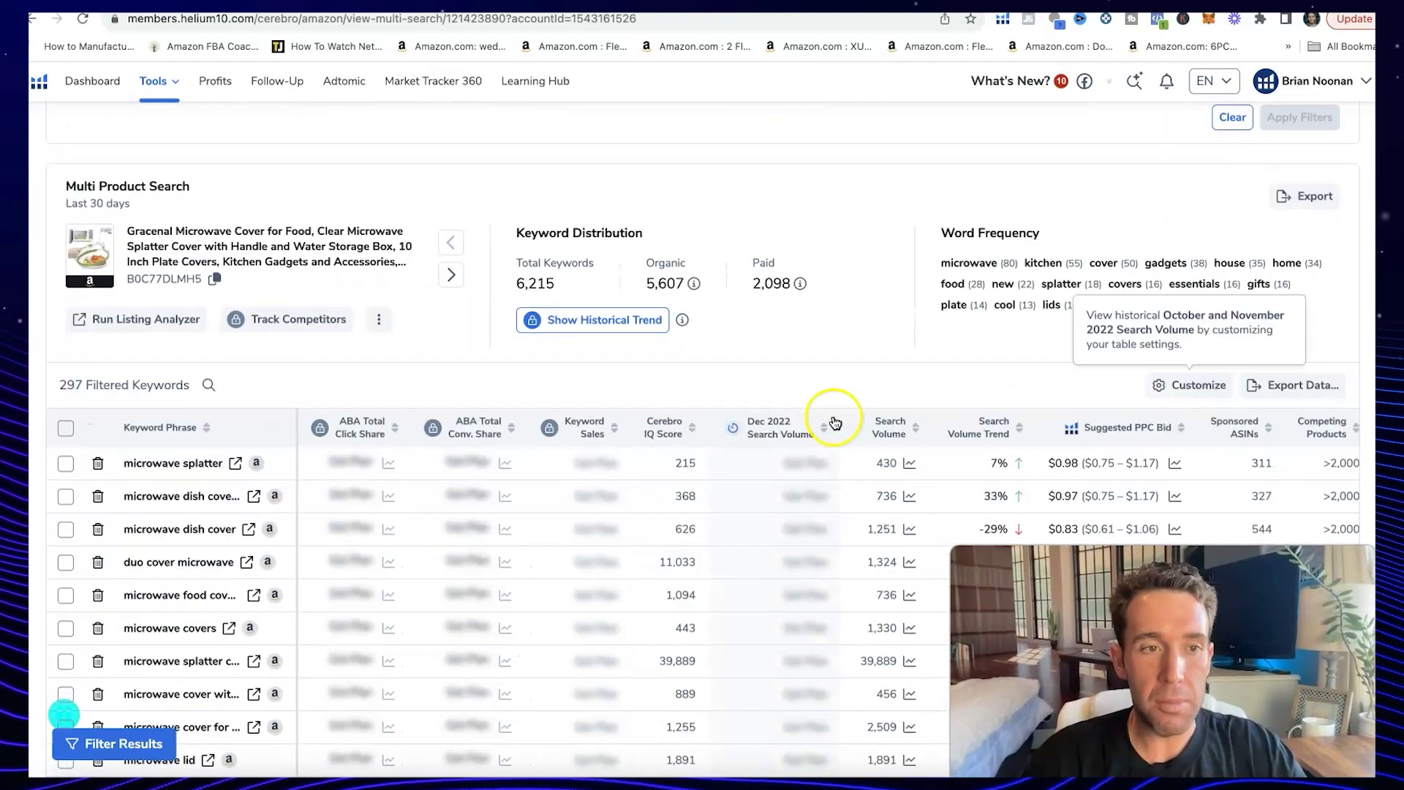
{"action": "left_click_drag", "start_coordinate": [62, 385], "coordinate": [95, 385]}
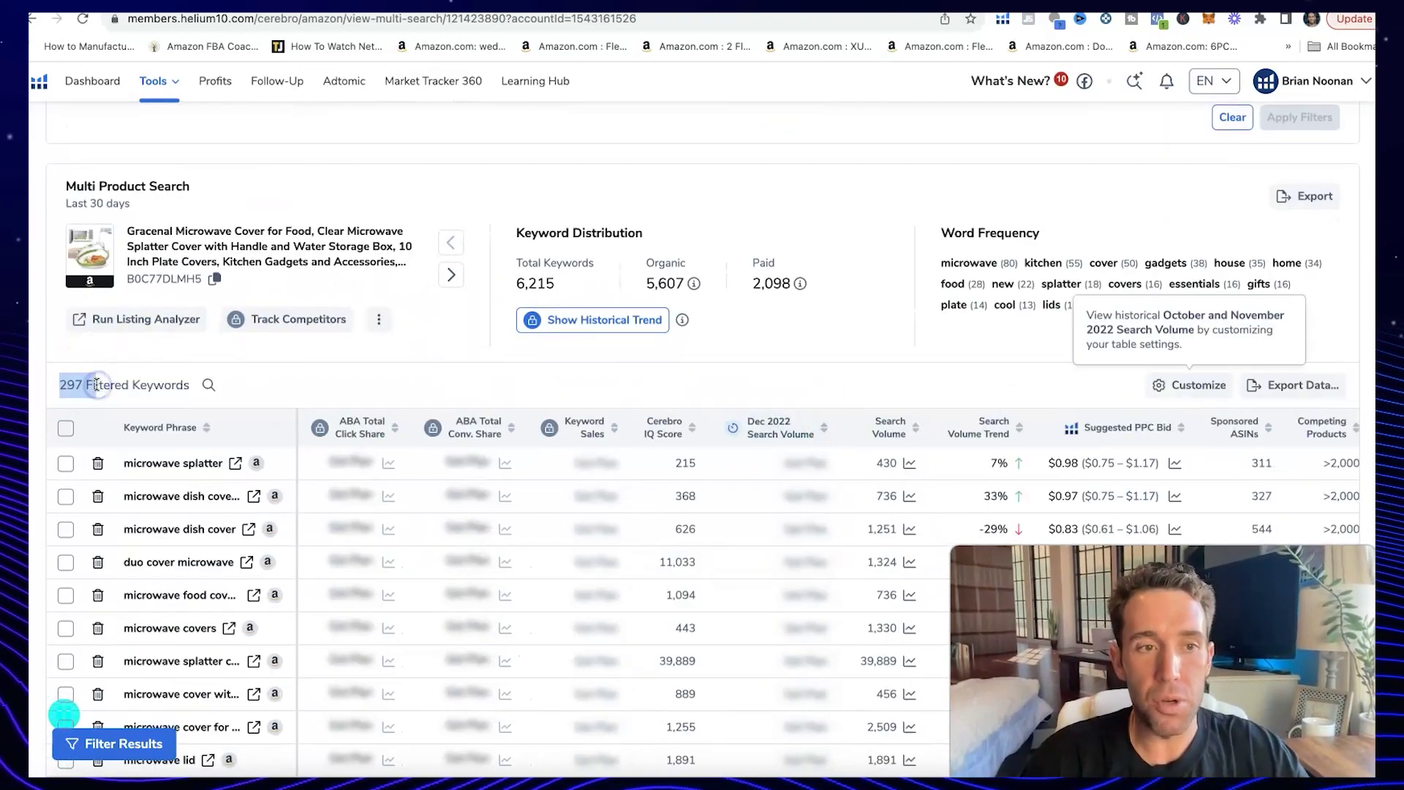
{"action": "left_click", "coordinate": [486, 370]}
- Lower the maximum search volume to 25000 and reapply the filters
{"action": "scroll", "coordinate": [486, 371], "scroll_direction": "up", "scroll_amount": 14}
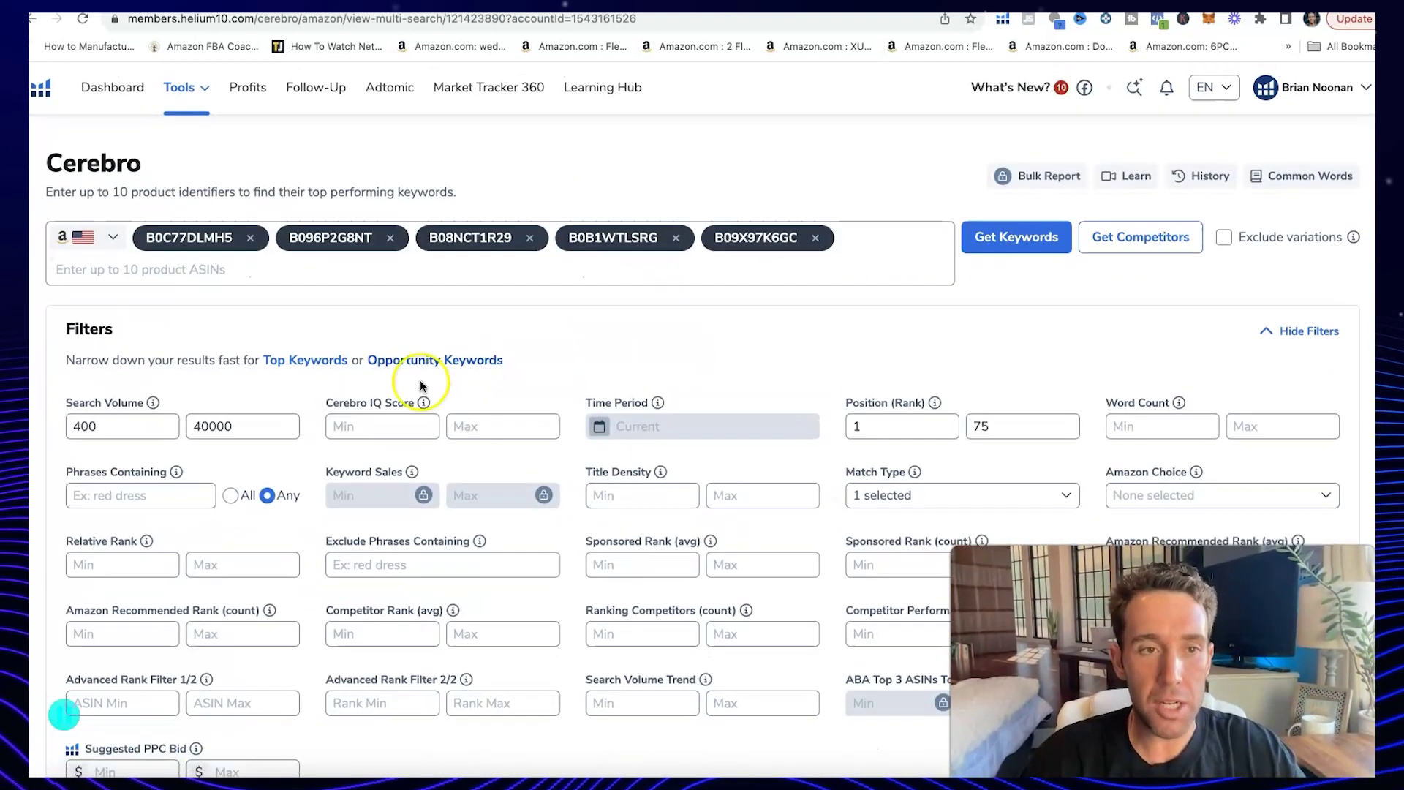
{"action": "double_click", "coordinate": [215, 426]}
{"action": "type", "text": "3"}
{"action": "key", "text": "BackSpace"}
{"action": "type", "text": "25000"}
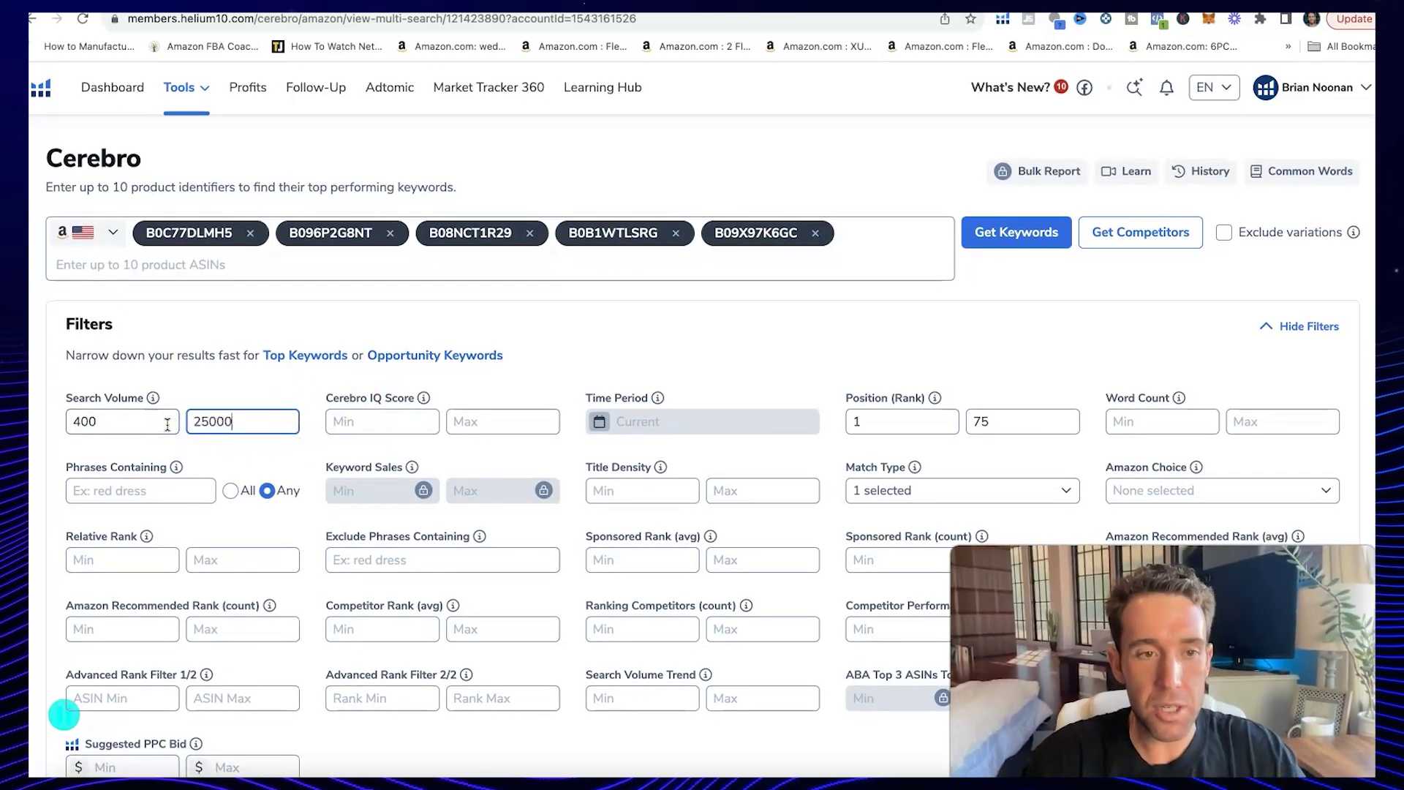
{"action": "scroll", "coordinate": [1073, 384], "scroll_direction": "down", "scroll_amount": 6}
{"action": "left_click", "coordinate": [1300, 536]}
{"action": "scroll", "coordinate": [445, 568], "scroll_direction": "down", "scroll_amount": 3}
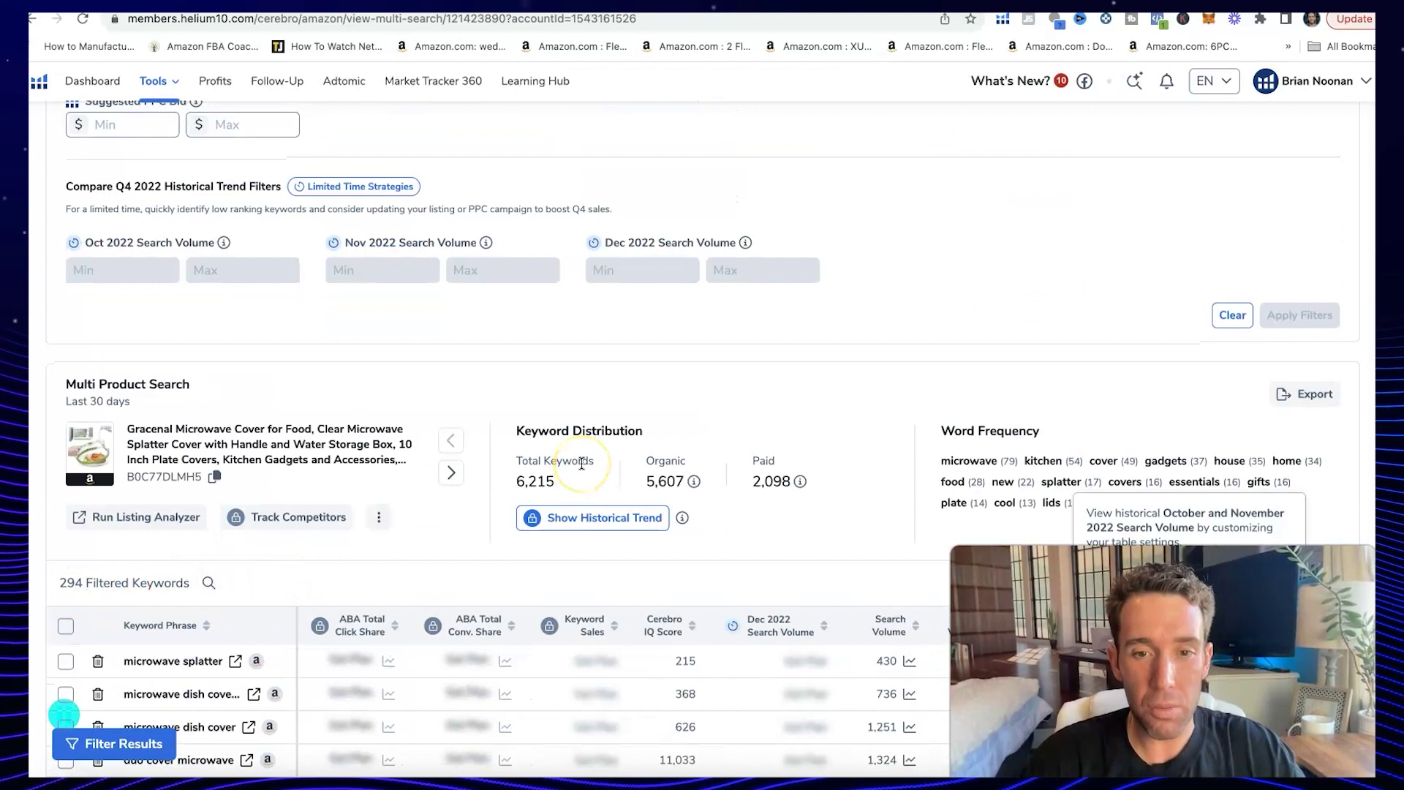
- Set the maximum Position (Rank) to 60, reapply the filters and review the filtered keyword list
{"action": "scroll", "coordinate": [597, 465], "scroll_direction": "up", "scroll_amount": 6}
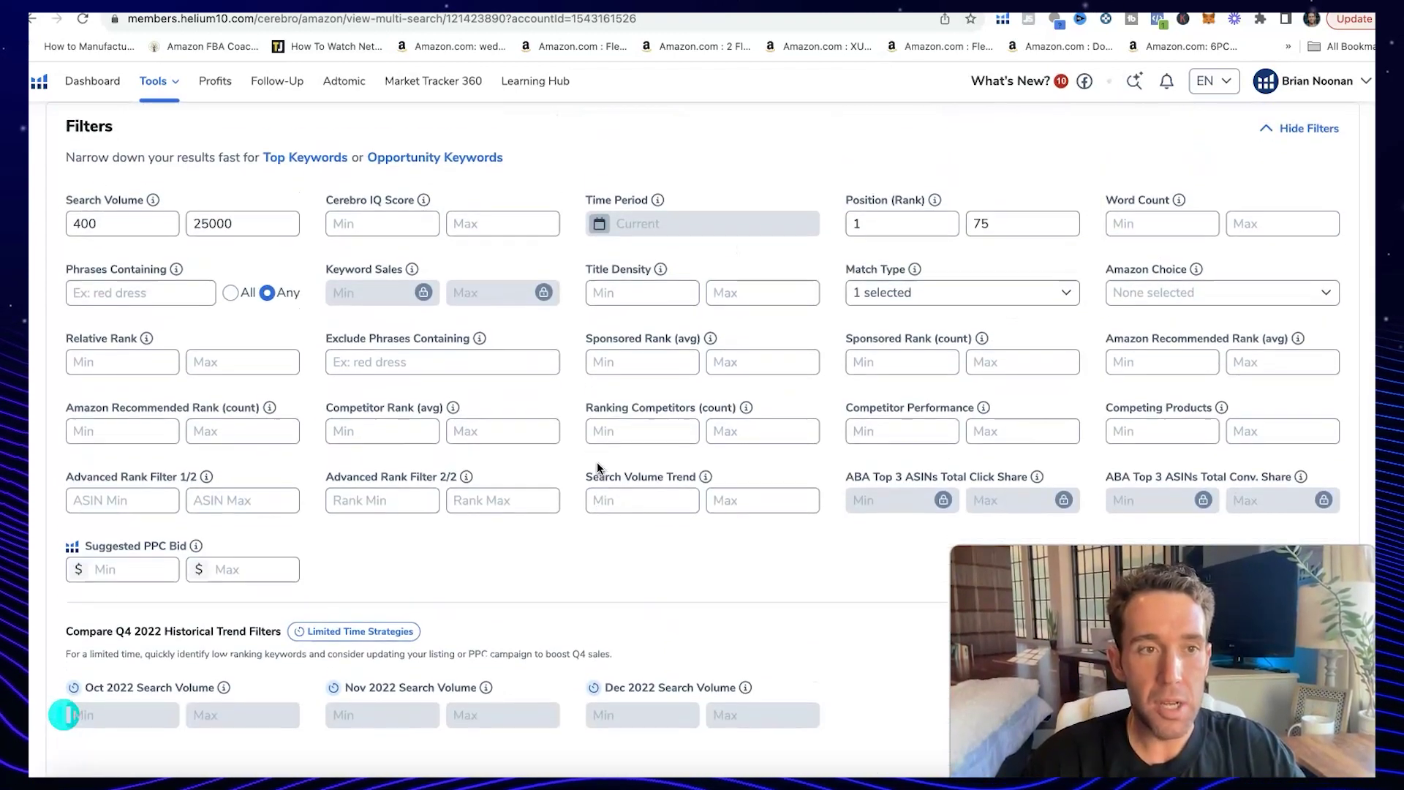
{"action": "scroll", "coordinate": [597, 468], "scroll_direction": "up", "scroll_amount": 1}
{"action": "left_click", "coordinate": [1015, 289]}
{"action": "key", "text": "BackSpace"}
{"action": "key", "text": "BackSpace"}
{"action": "type", "text": "60"}
{"action": "scroll", "coordinate": [1024, 380], "scroll_direction": "down", "scroll_amount": 2}
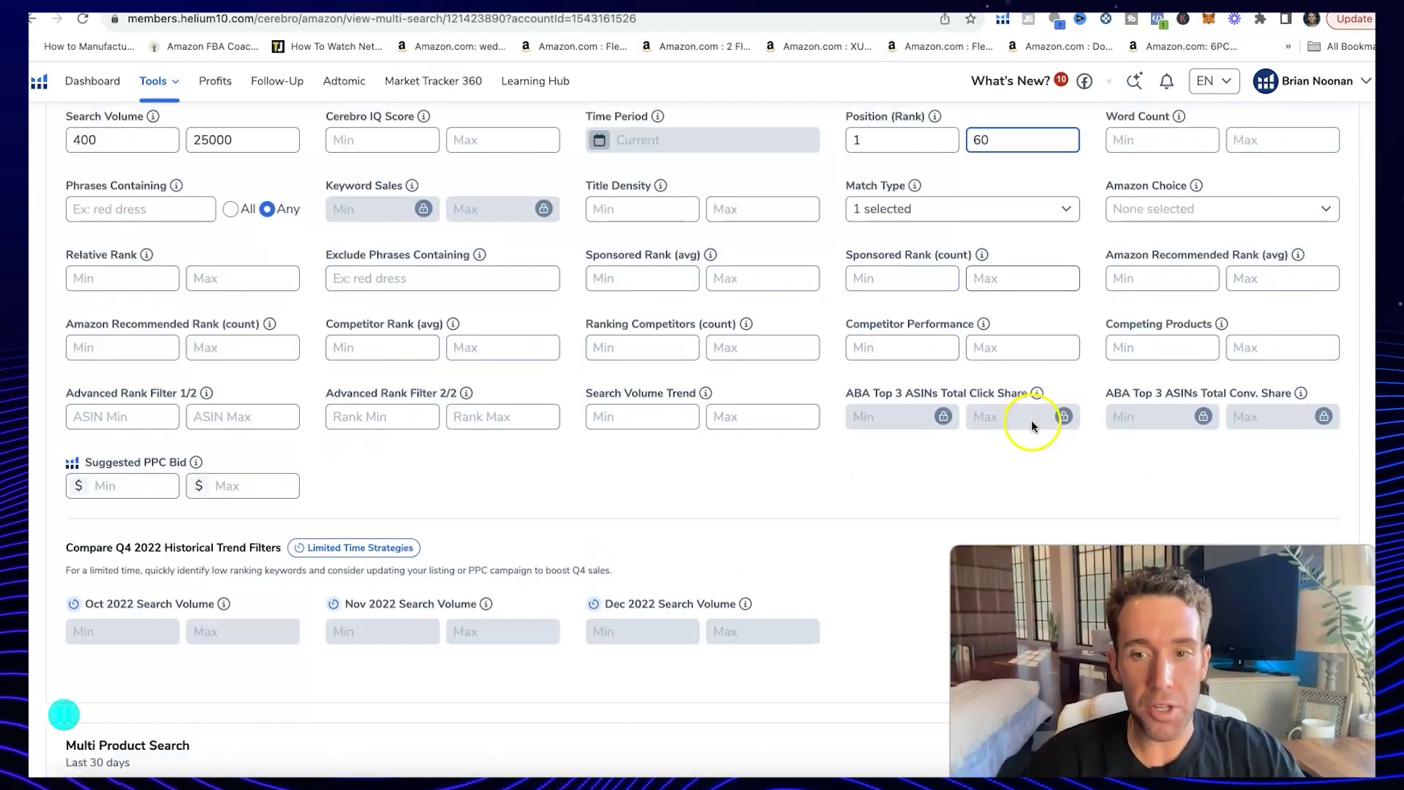
{"action": "scroll", "coordinate": [1032, 424], "scroll_direction": "down", "scroll_amount": 2}
{"action": "left_click", "coordinate": [1298, 542]}
{"action": "scroll", "coordinate": [912, 470], "scroll_direction": "down", "scroll_amount": 3}
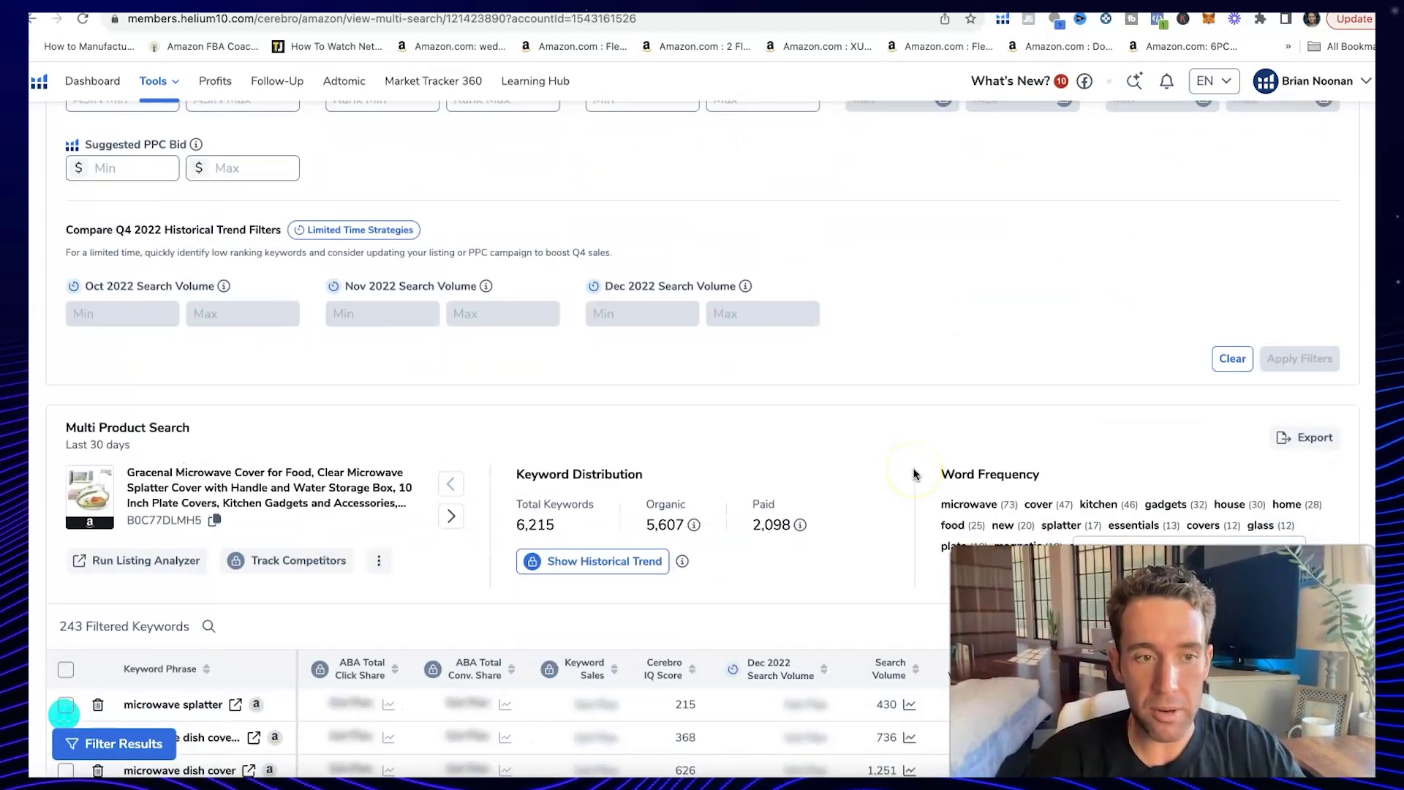
{"action": "scroll", "coordinate": [913, 474], "scroll_direction": "down", "scroll_amount": 1}
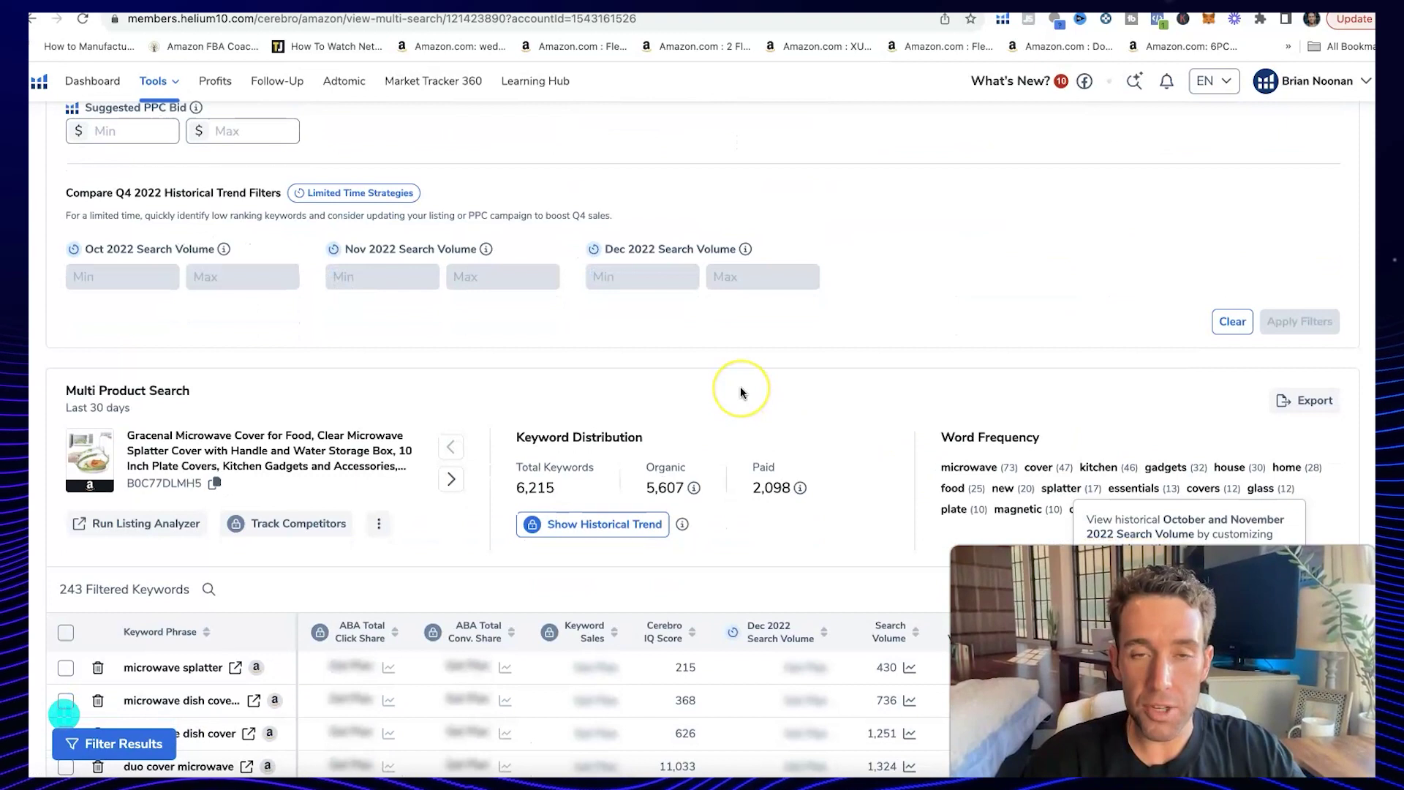
{"action": "scroll", "coordinate": [740, 386], "scroll_direction": "down", "scroll_amount": 3}
{"action": "scroll", "coordinate": [740, 386], "scroll_direction": "down", "scroll_amount": 1}
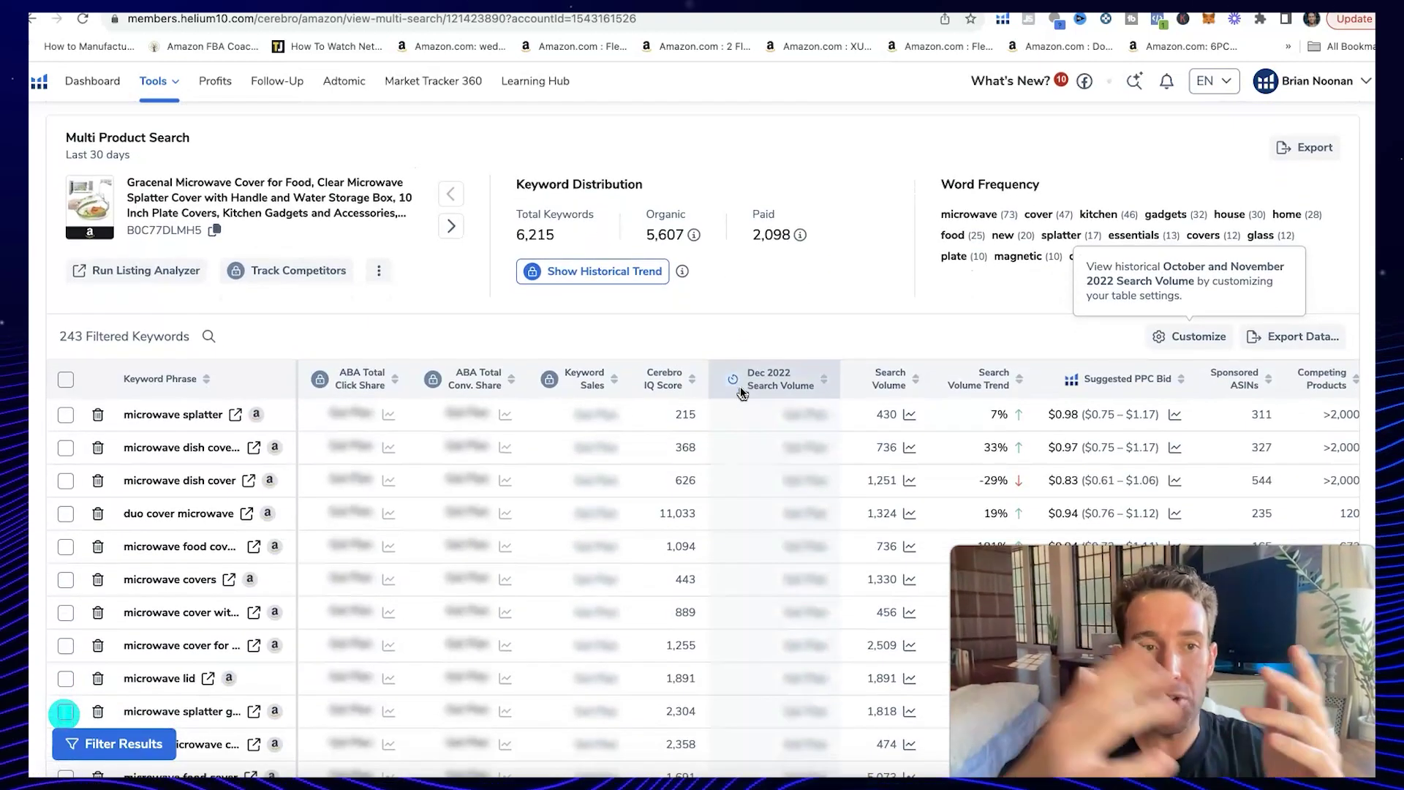
{"action": "left_click", "coordinate": [76, 329]}
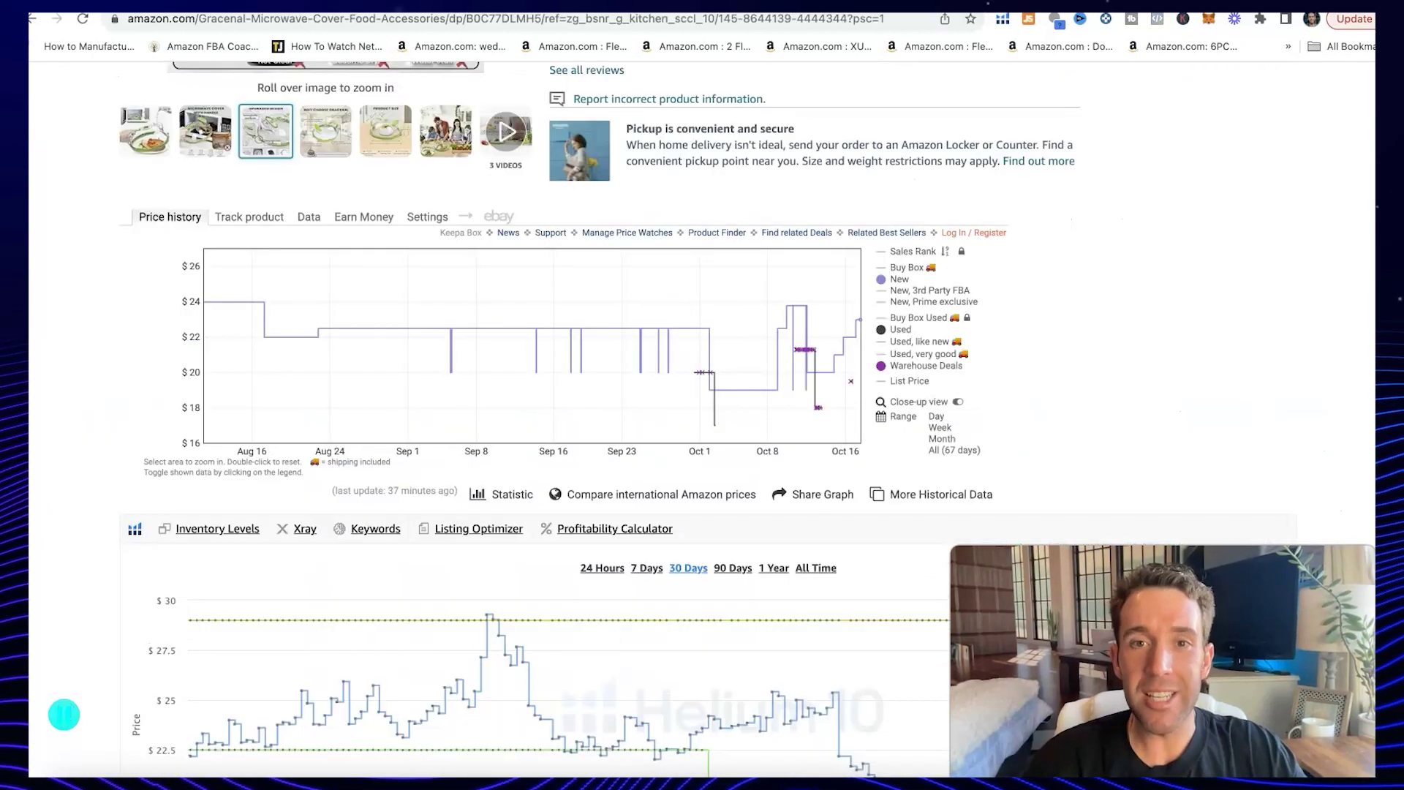
- Copy "Microwave Cover" from the title of the Gracenal product on its Amazon page and return to the Cerebro filters
{"action": "scroll", "coordinate": [990, 388], "scroll_direction": "up", "scroll_amount": 10}
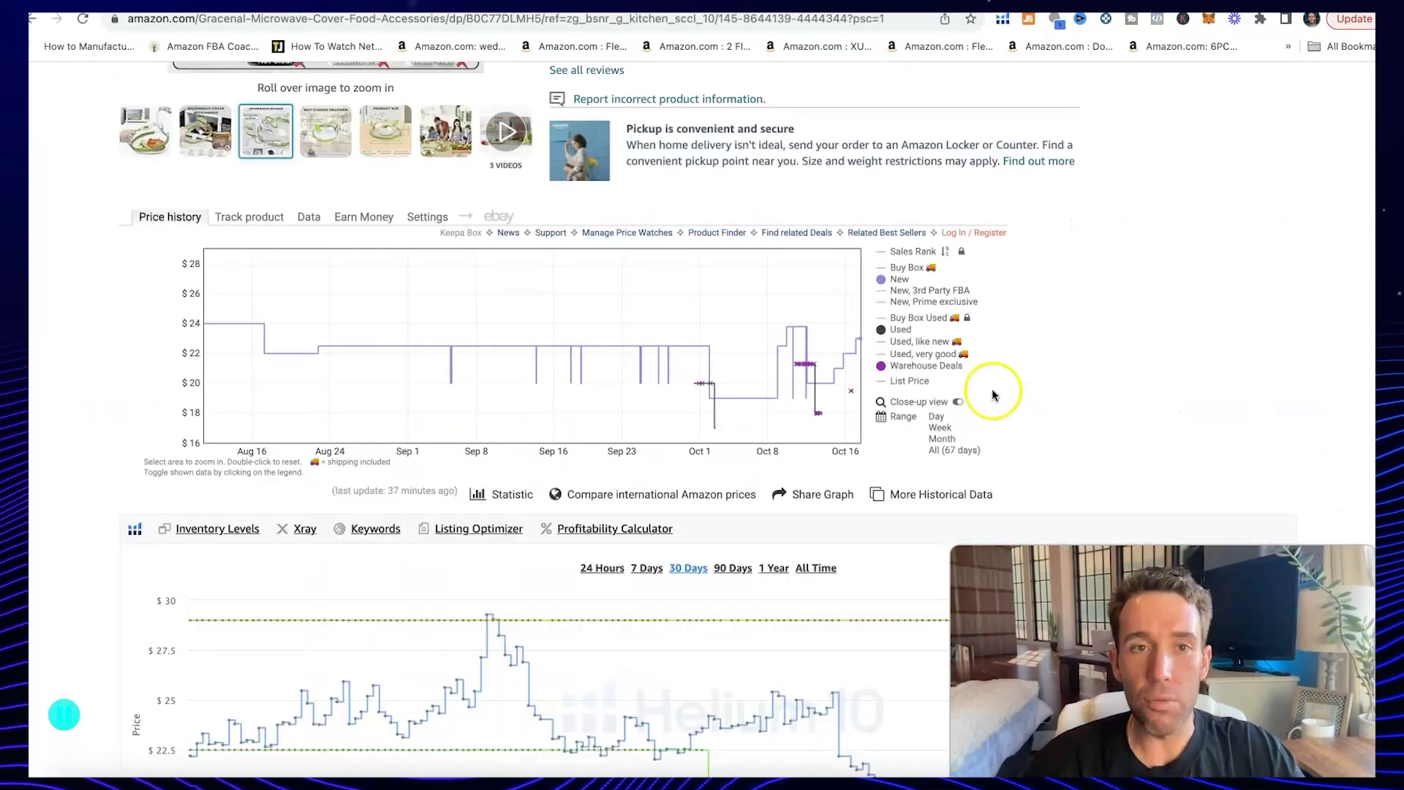
{"action": "left_click", "coordinate": [790, 345]}
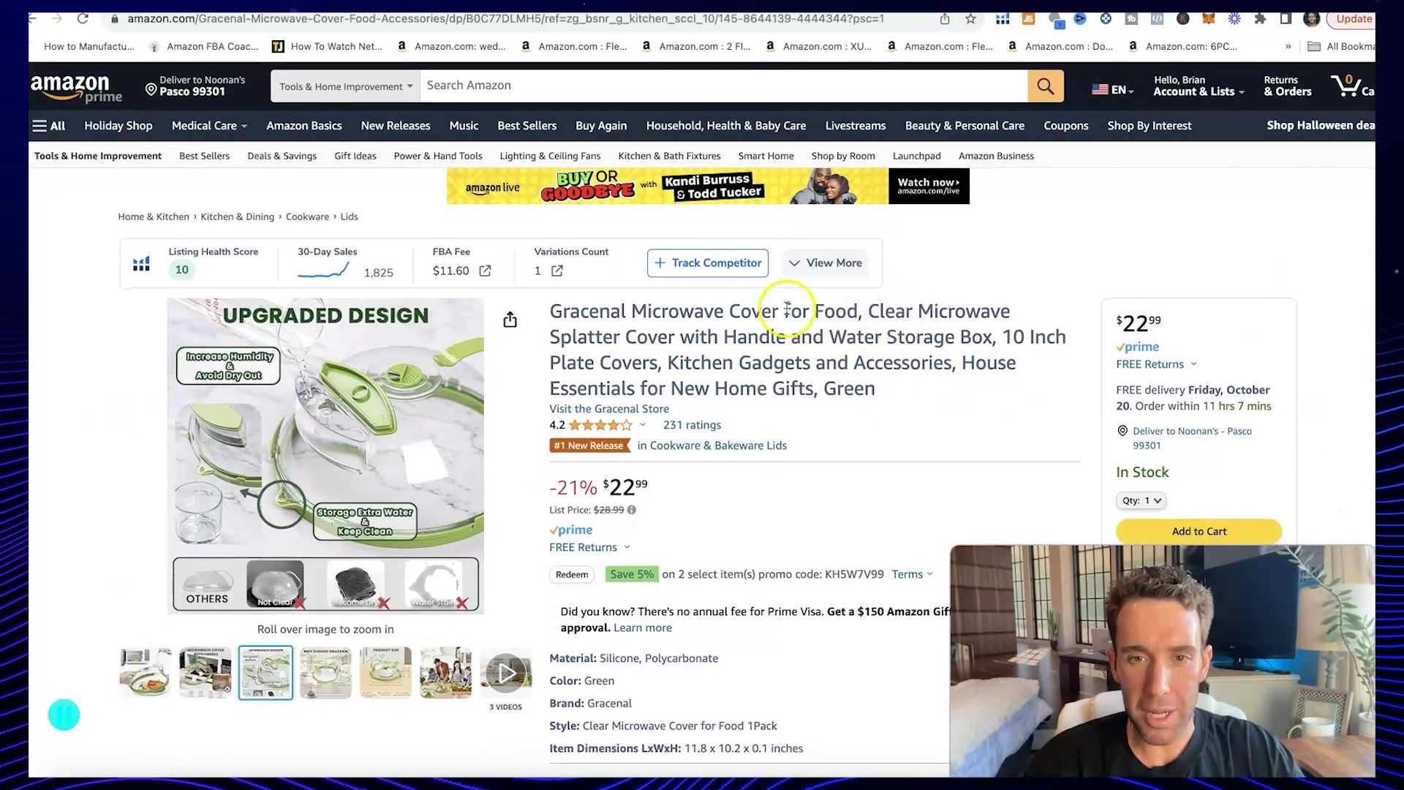
{"action": "left_click_drag", "start_coordinate": [634, 308], "coordinate": [782, 301]}
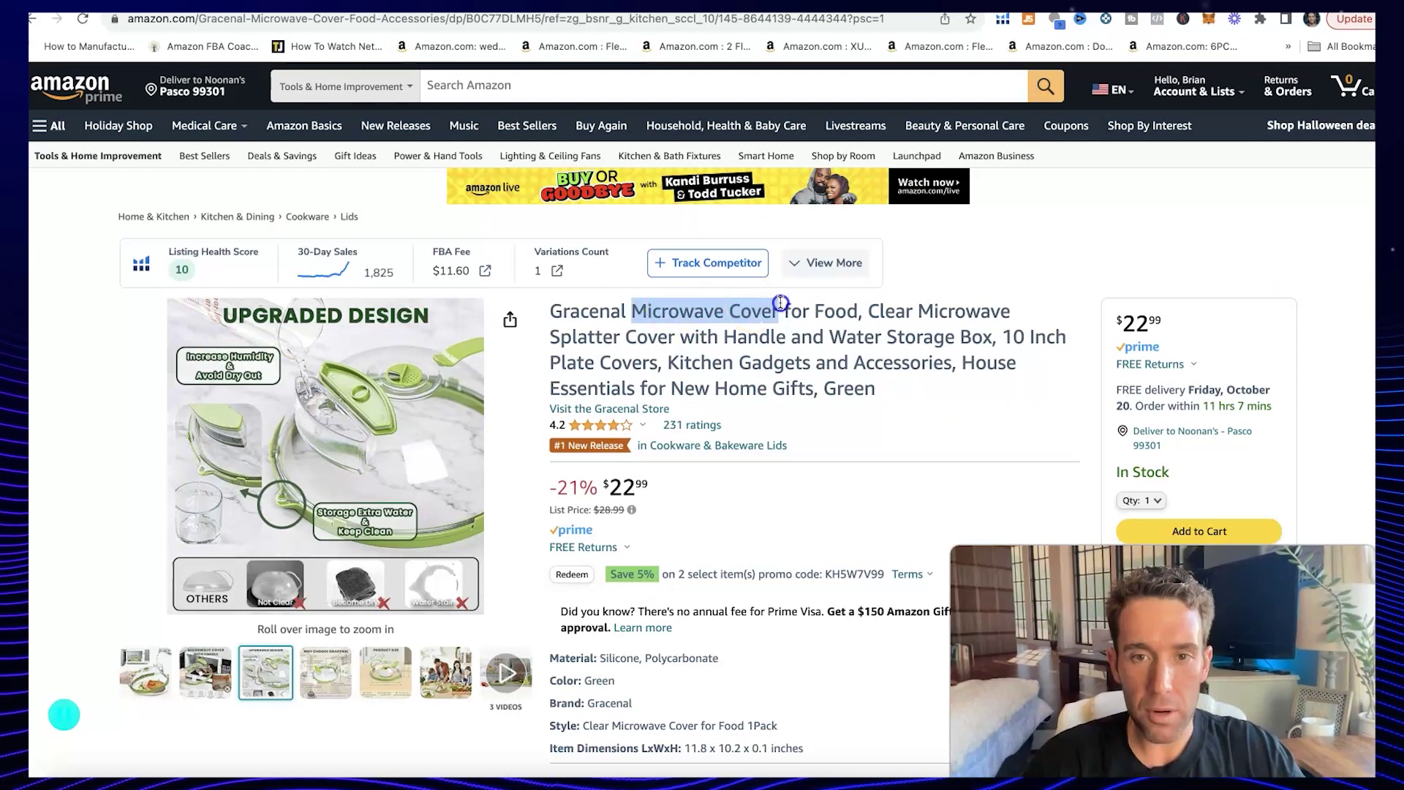
{"action": "right_click", "coordinate": [751, 302]}
{"action": "left_click", "coordinate": [781, 344]}
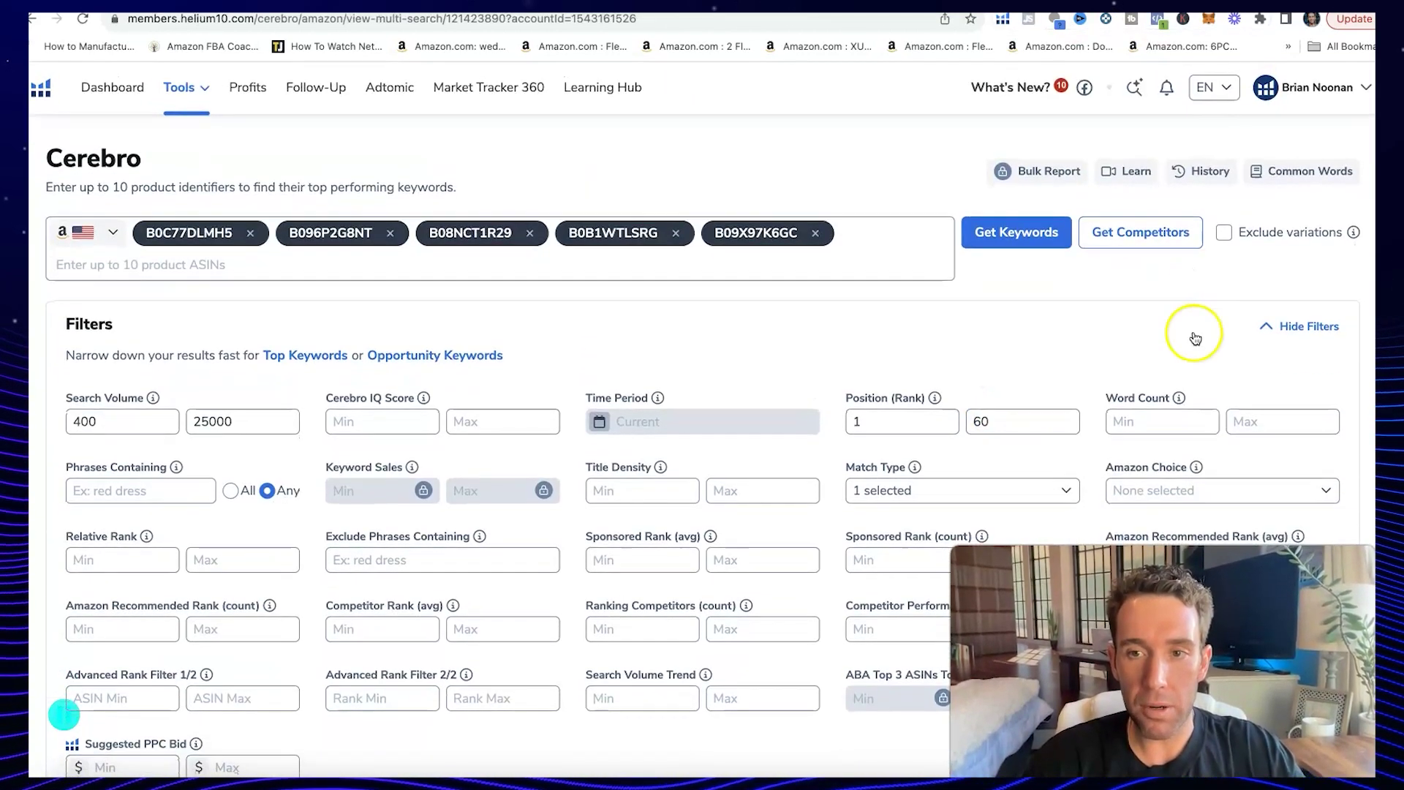
{"action": "scroll", "coordinate": [865, 380], "scroll_direction": "down", "scroll_amount": 1}
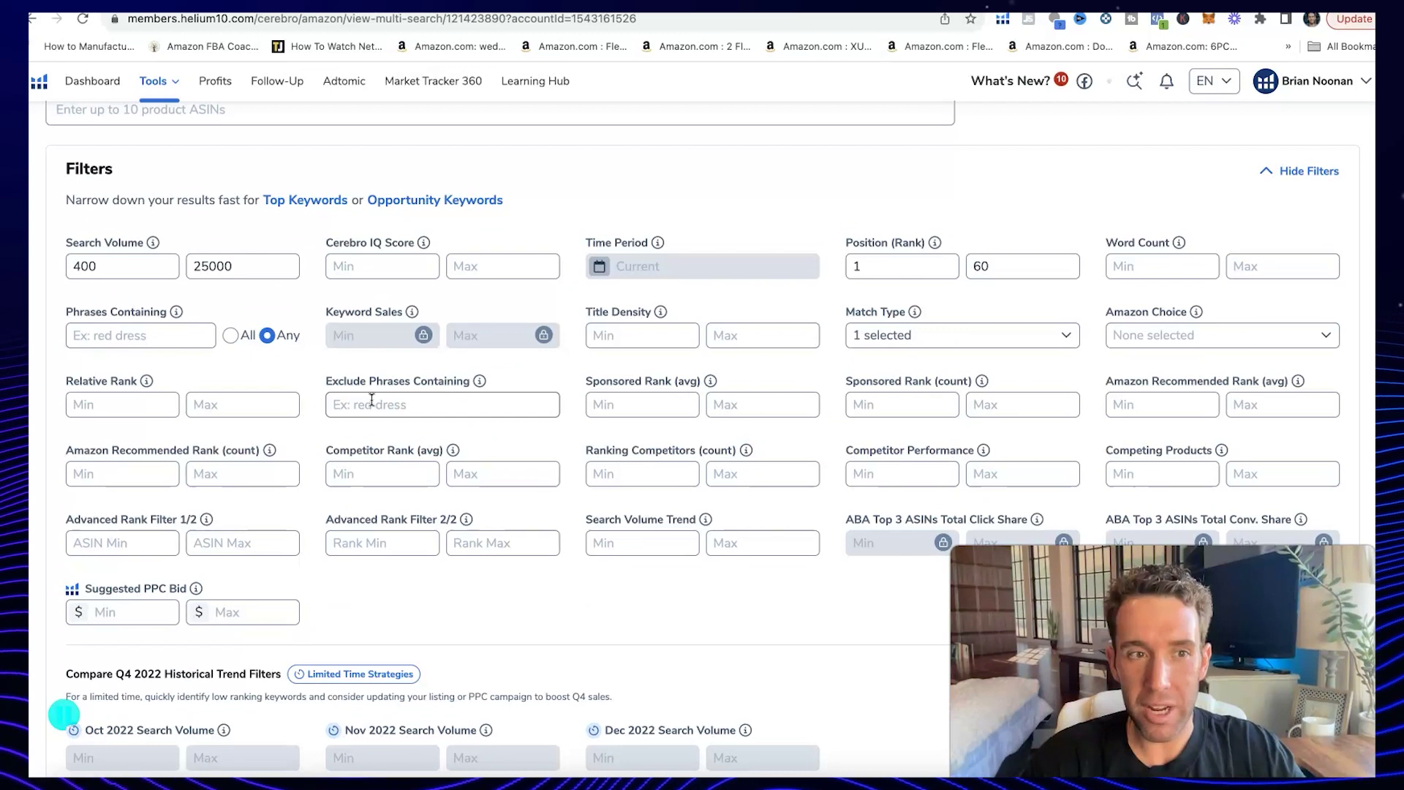
- Filter for phrases containing the copied "Microwave Cover", apply the filters and check the number of filtered keywords
{"action": "right_click", "coordinate": [99, 340]}
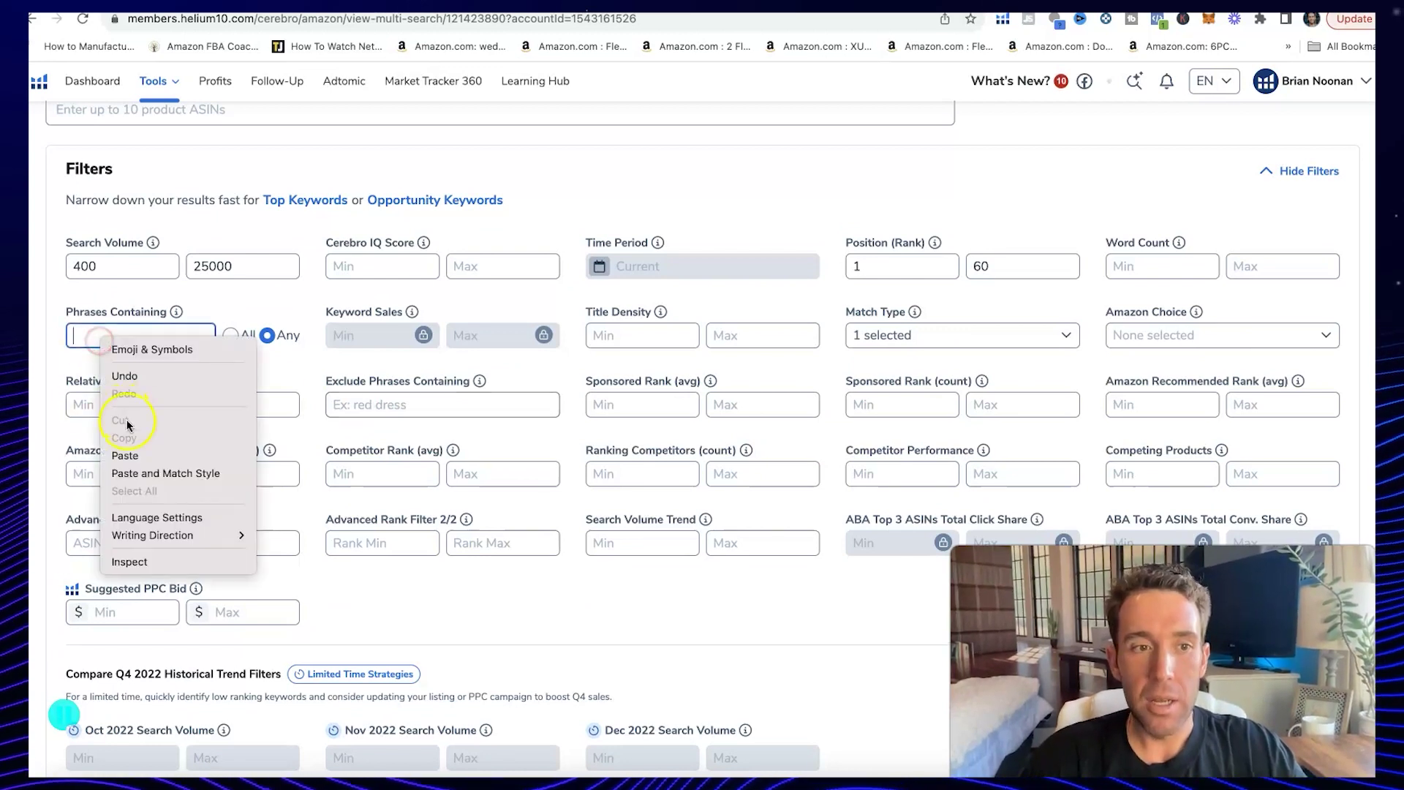
{"action": "left_click", "coordinate": [130, 449]}
{"action": "scroll", "coordinate": [1200, 505], "scroll_direction": "down", "scroll_amount": 2}
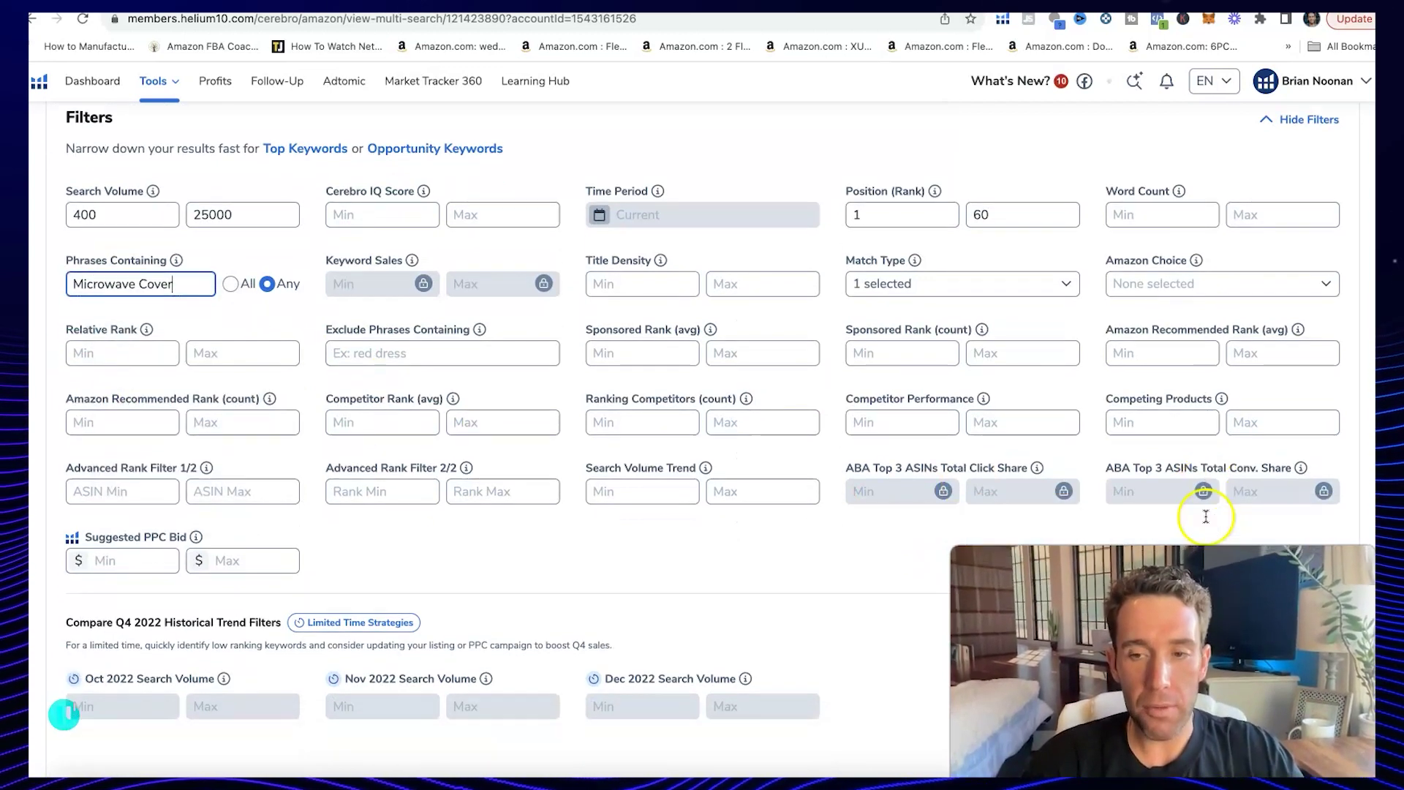
{"action": "scroll", "coordinate": [878, 459], "scroll_direction": "down", "scroll_amount": 5}
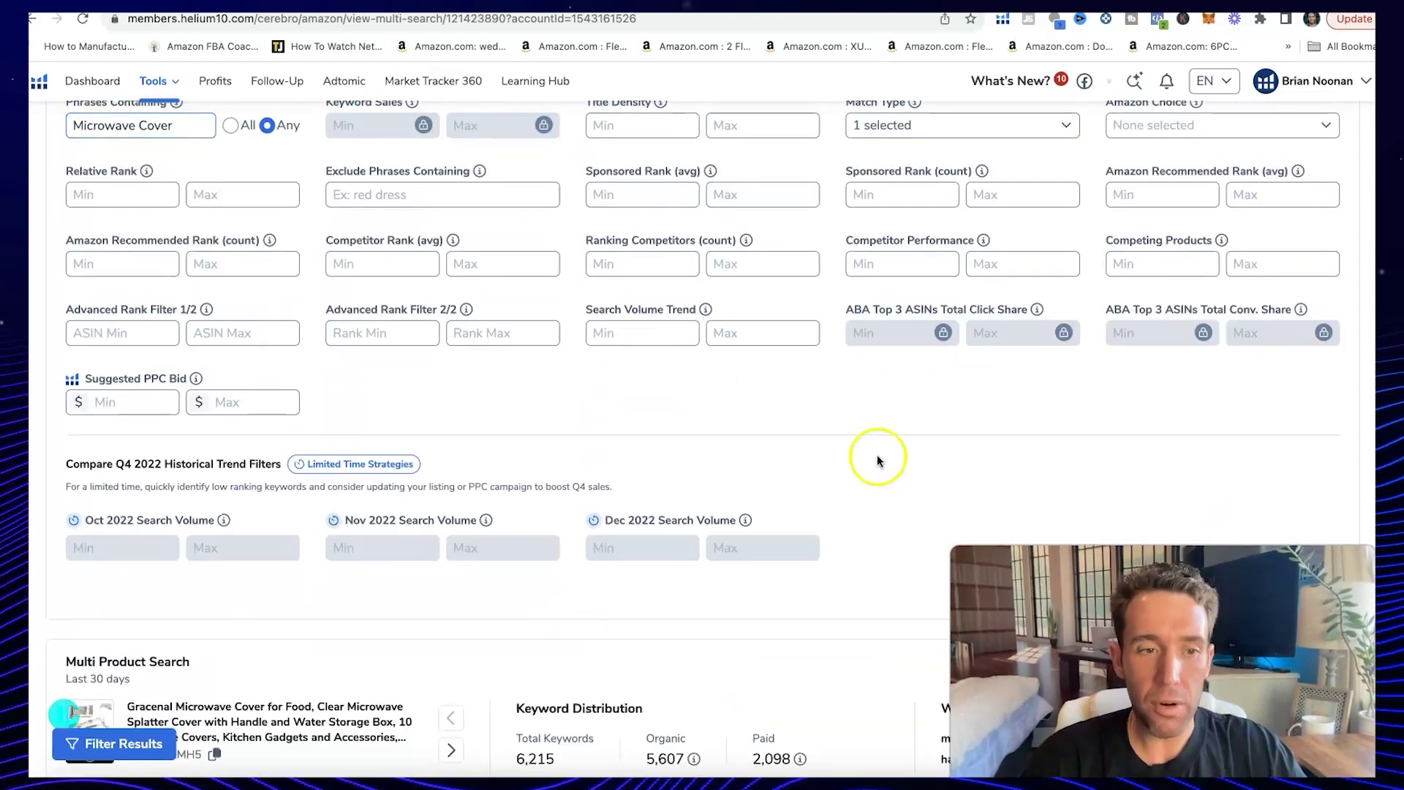
{"action": "scroll", "coordinate": [876, 455], "scroll_direction": "down", "scroll_amount": 4}
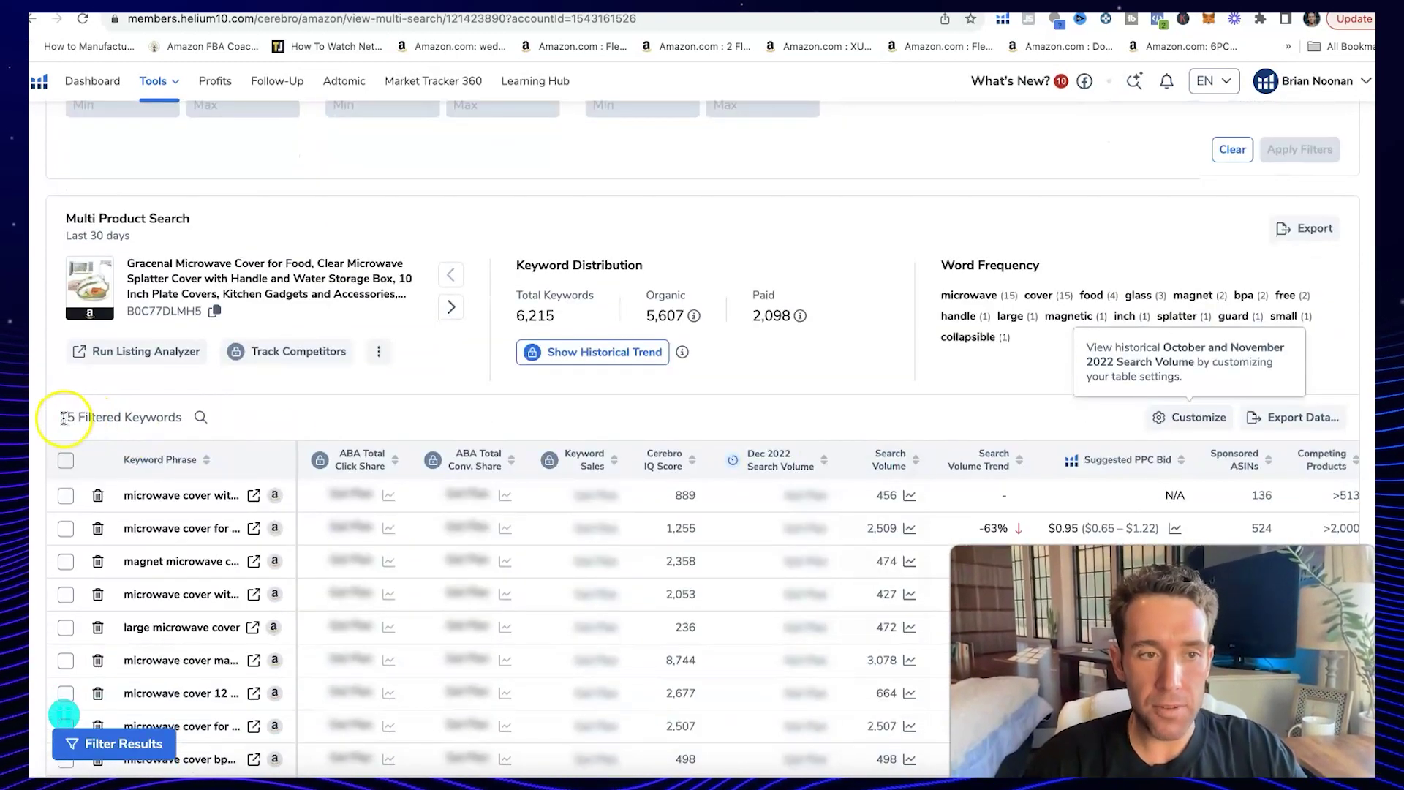
{"action": "left_click_drag", "start_coordinate": [64, 417], "coordinate": [144, 417]}
{"action": "scroll", "coordinate": [668, 307], "scroll_direction": "down", "scroll_amount": 2}
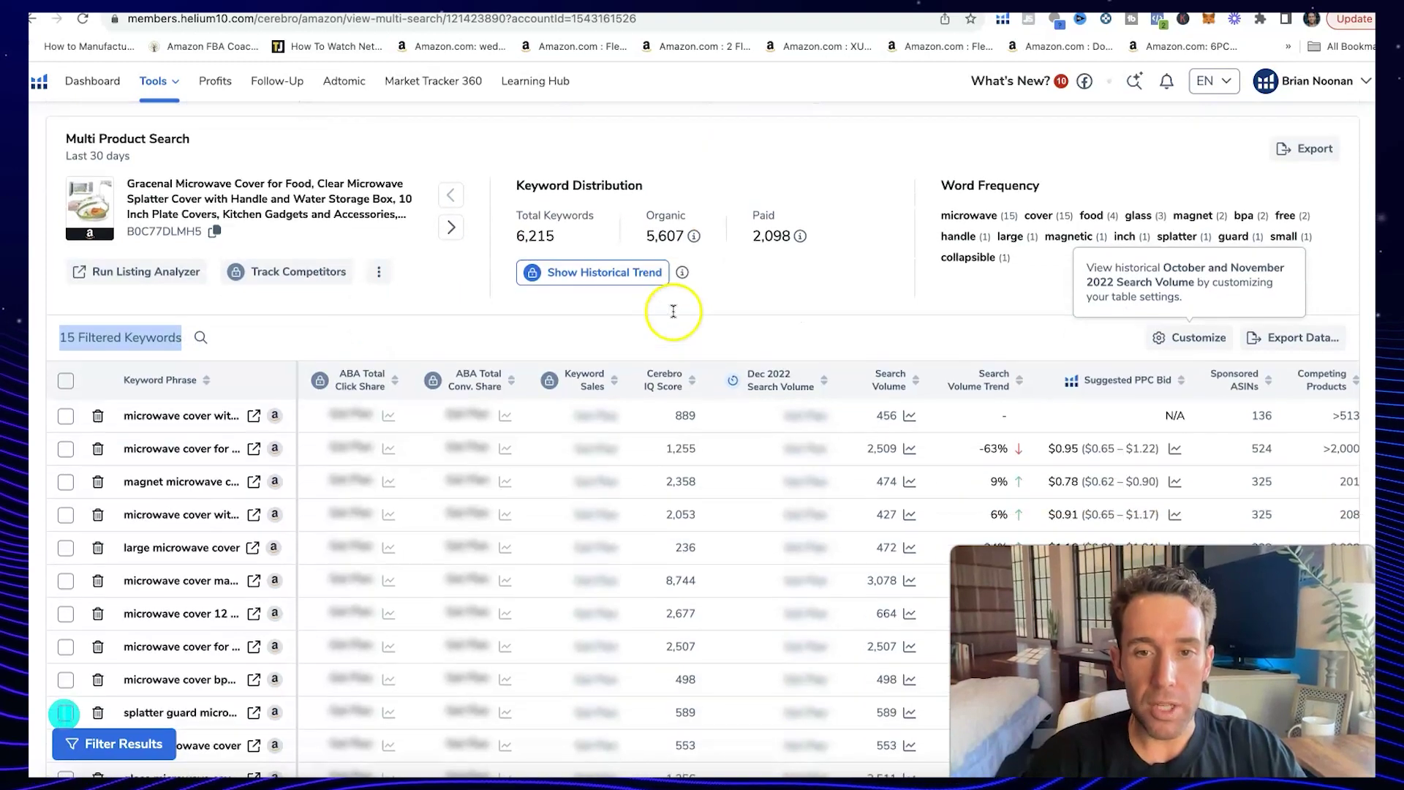
- Sort the keywords by highest search volume, widen the Keyword Phrase column and place Search Volume directly after Cerebro IQ Score
{"action": "left_click", "coordinate": [890, 355]}
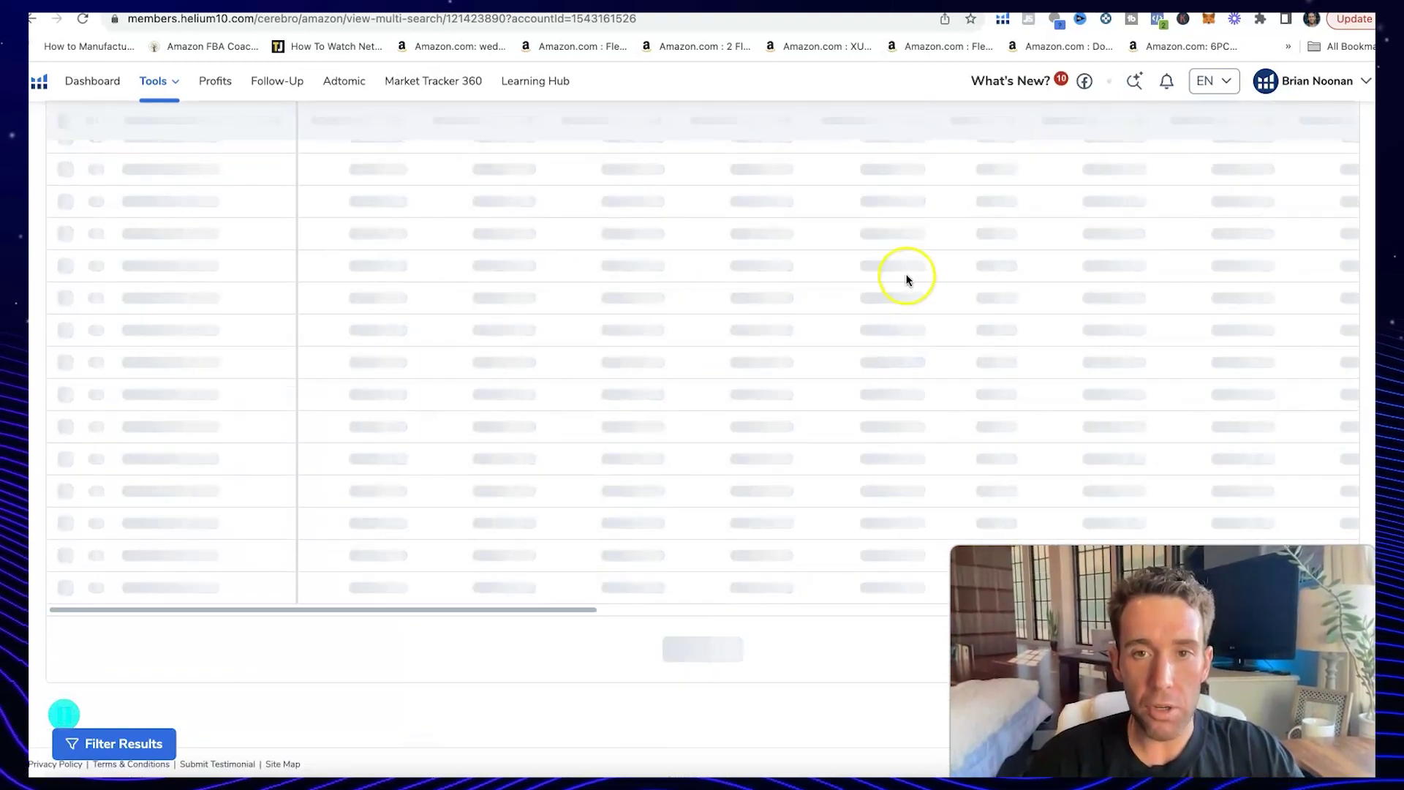
{"action": "scroll", "coordinate": [907, 279], "scroll_direction": "up", "scroll_amount": 2}
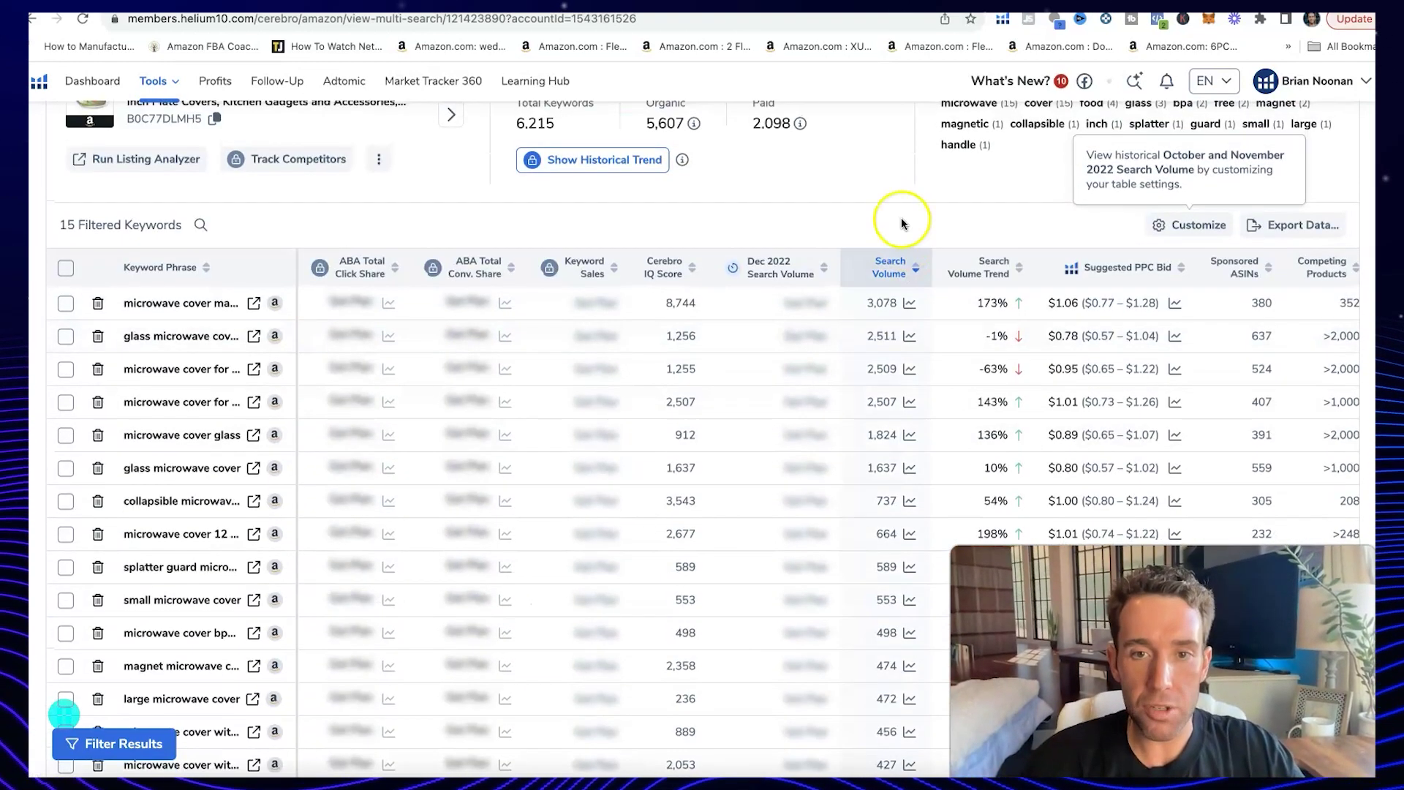
{"action": "left_click_drag", "start_coordinate": [297, 235], "coordinate": [388, 231]}
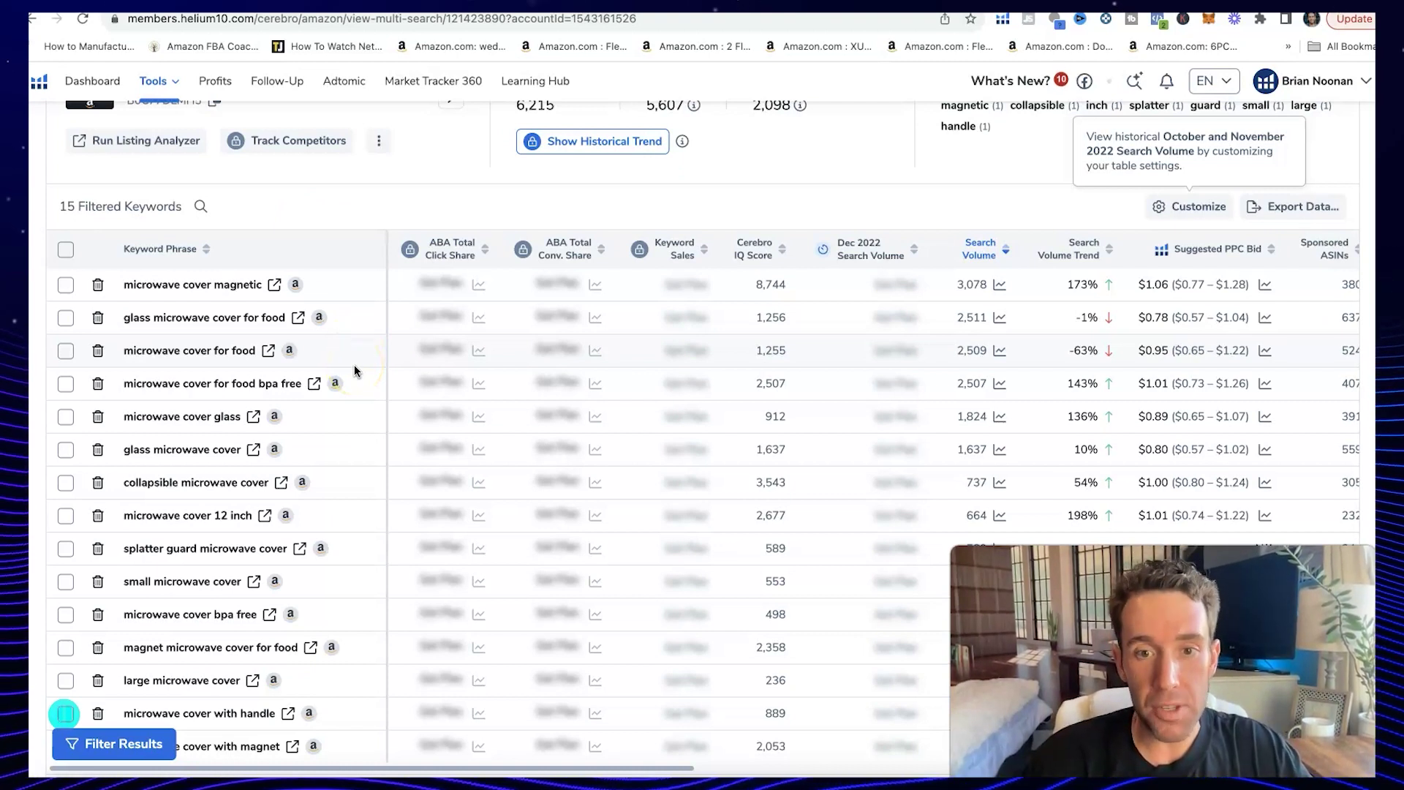
{"action": "left_click_drag", "start_coordinate": [981, 249], "coordinate": [729, 252]}
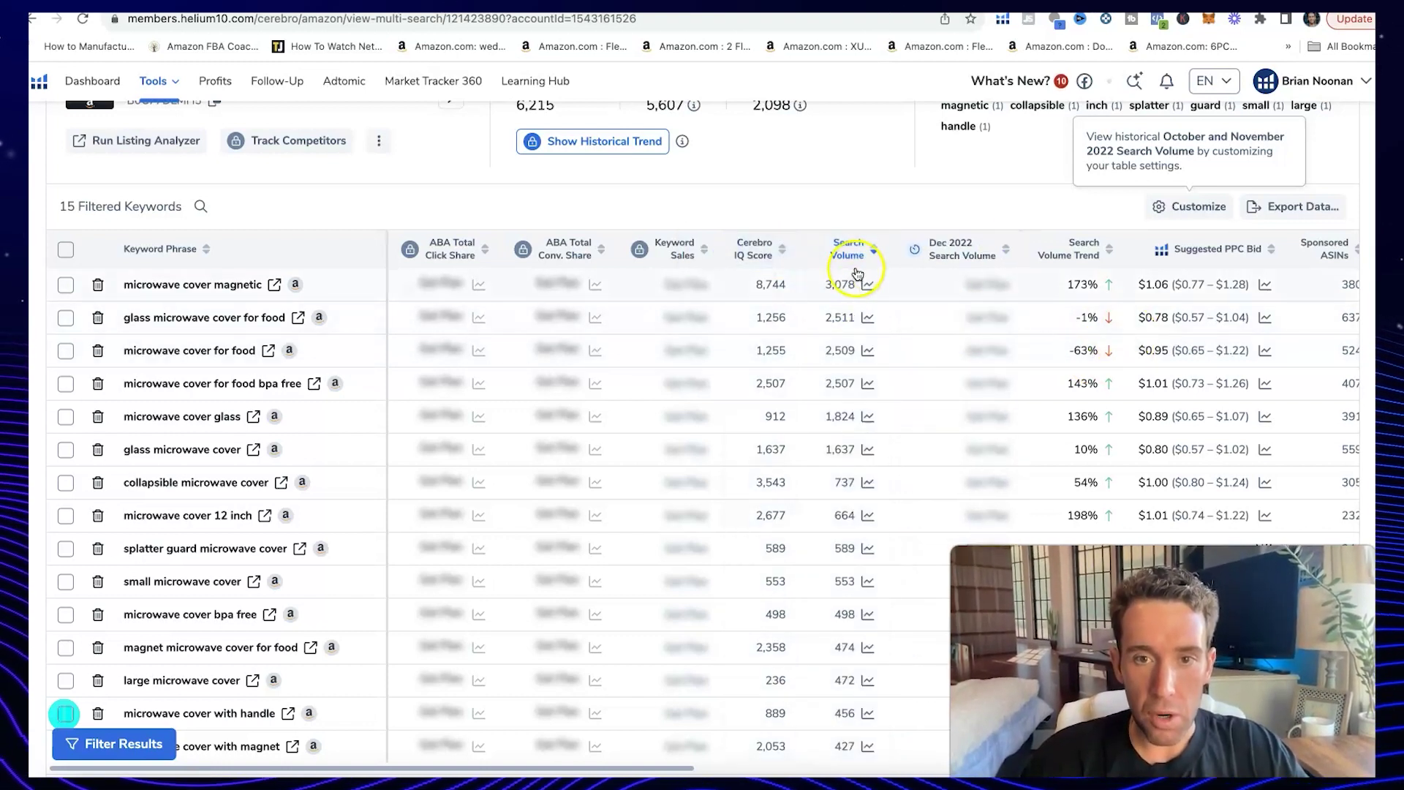
- Select the keywords microwave cover magnetic, microwave cover for food, microwave cover for food bpa free and glass microwave cover
{"action": "left_click", "coordinate": [66, 286]}
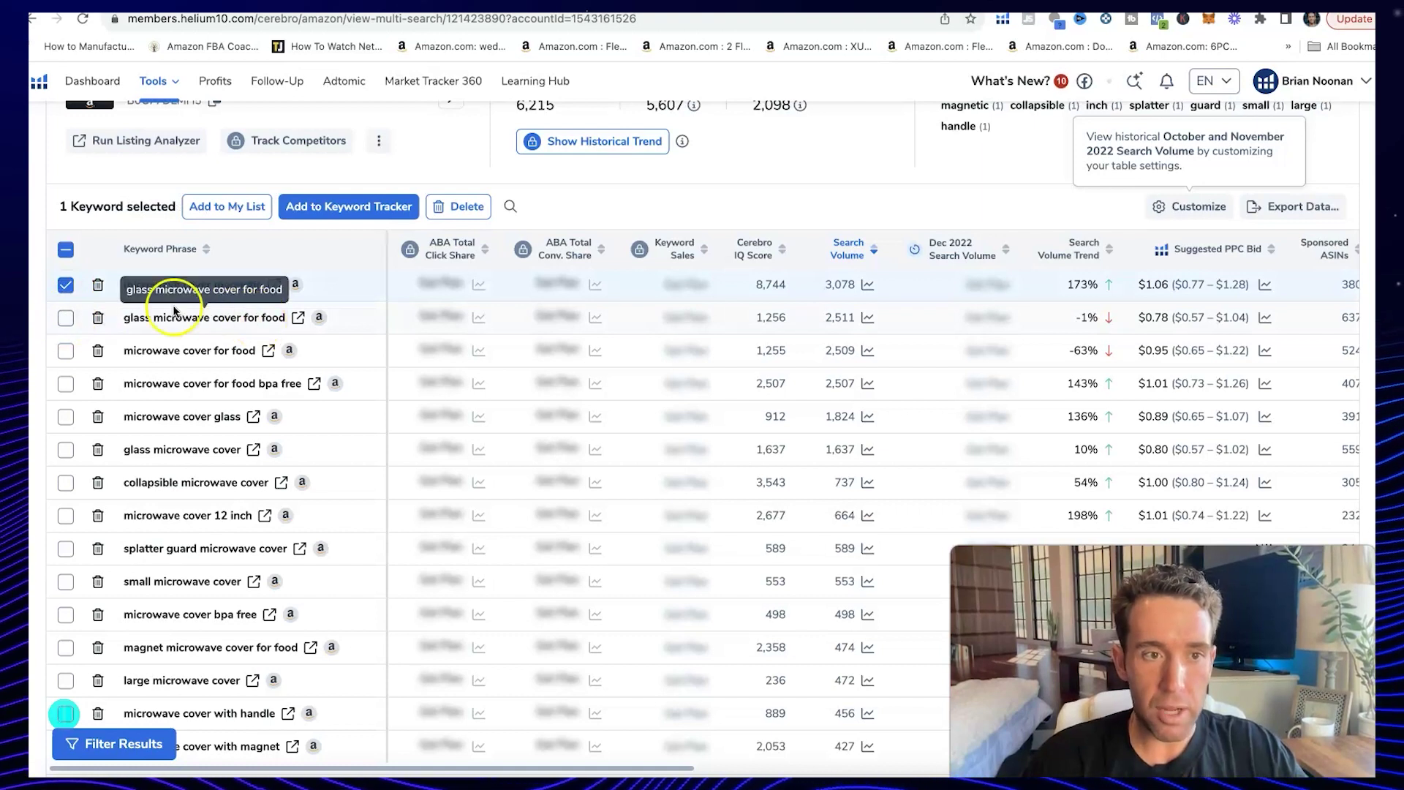
{"action": "double_click", "coordinate": [147, 318]}
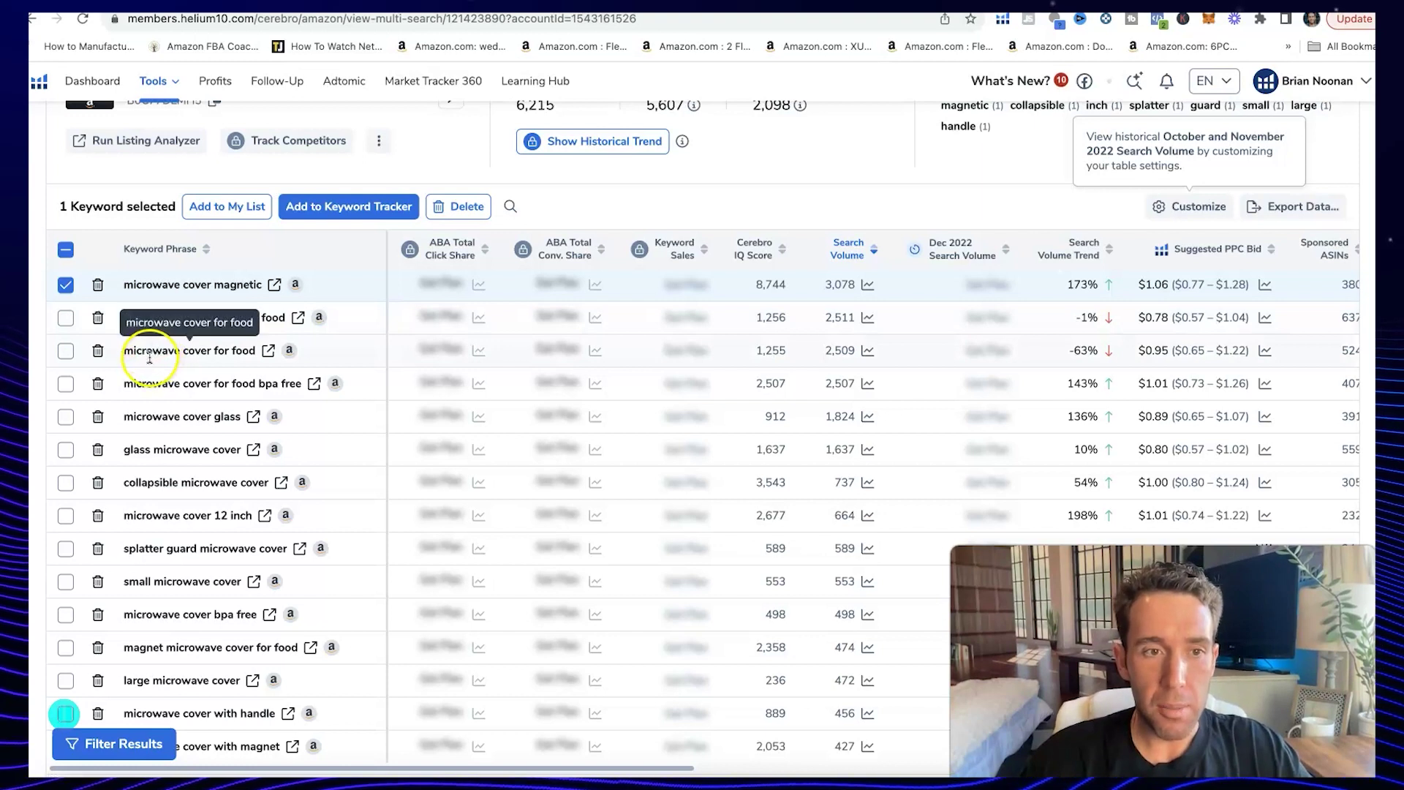
{"action": "left_click", "coordinate": [64, 352]}
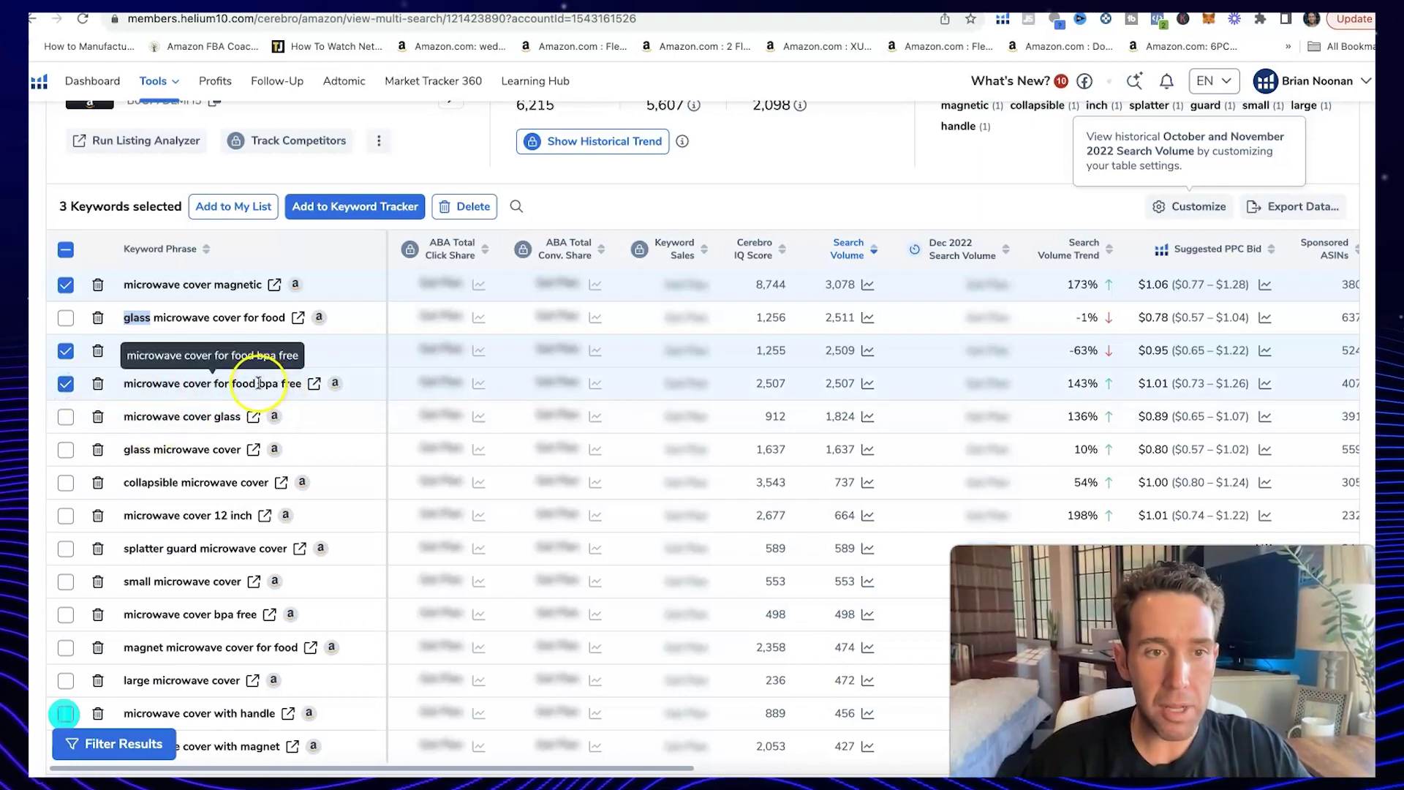
{"action": "left_click_drag", "start_coordinate": [258, 383], "coordinate": [287, 384]}
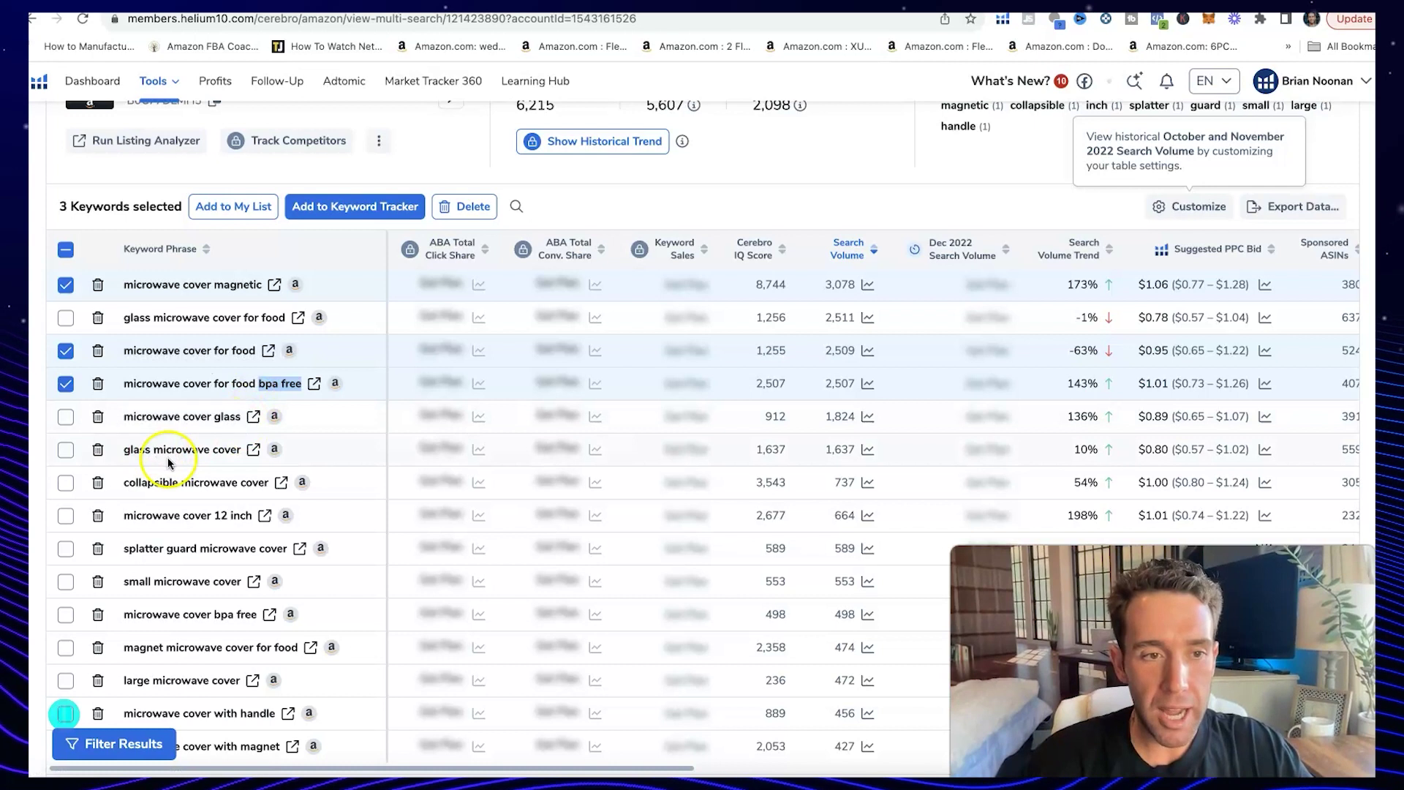
{"action": "left_click", "coordinate": [65, 450]}
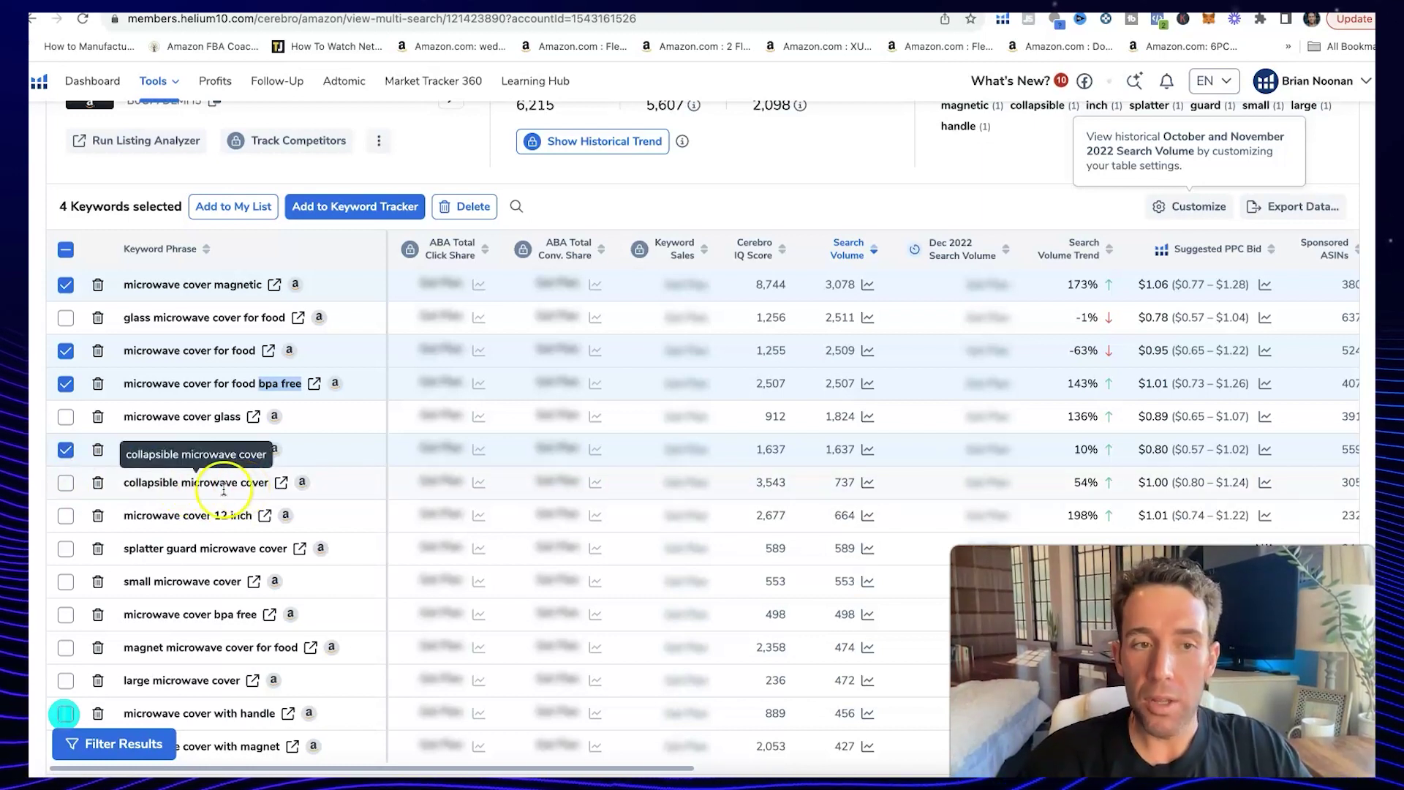
- Add collapsible microwave cover, microwave cover 12 inch, splatter guard microwave cover, microwave cover bpa free and magnet microwave cover for food to the selection
{"action": "left_click", "coordinate": [65, 484]}
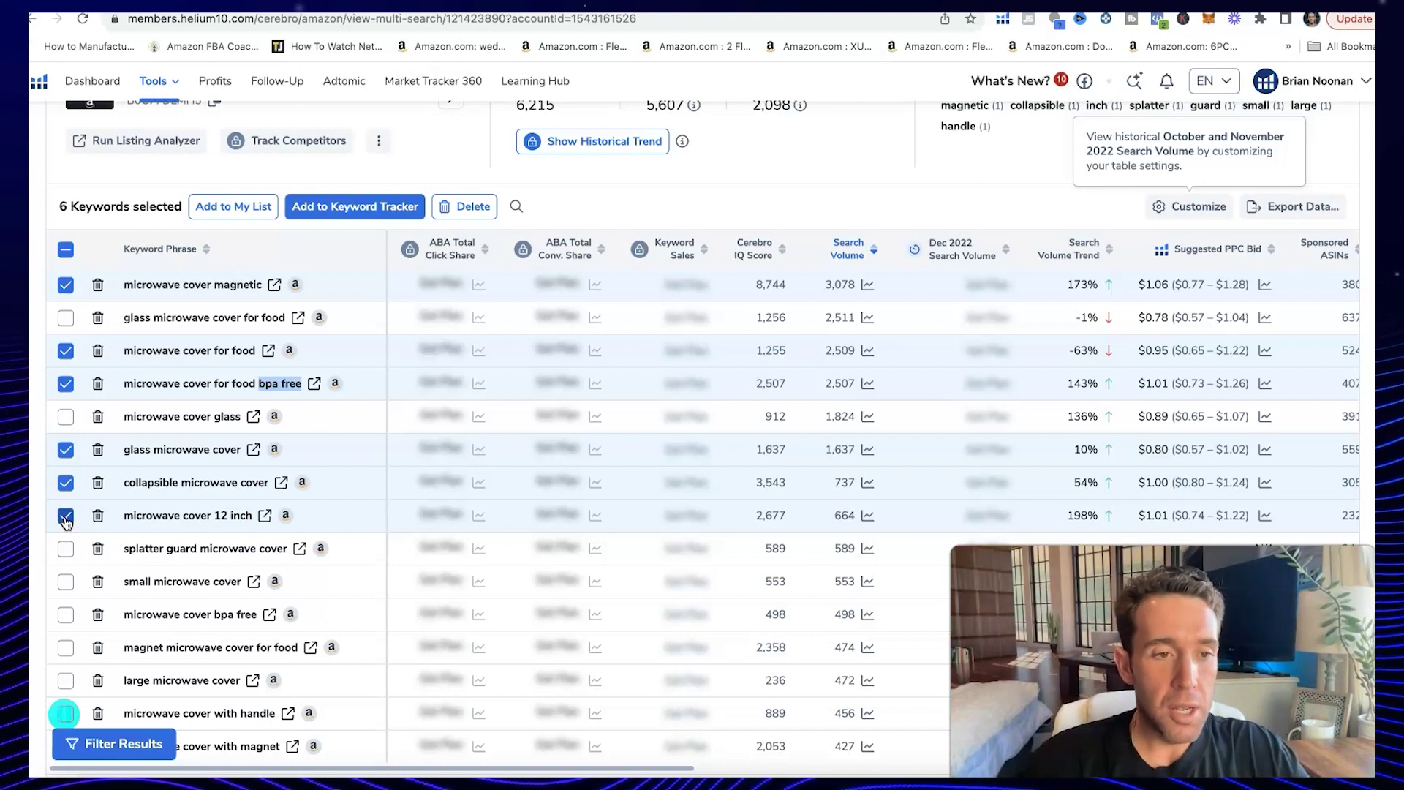
{"action": "left_click", "coordinate": [74, 553]}
{"action": "scroll", "coordinate": [200, 604], "scroll_direction": "down", "scroll_amount": 1}
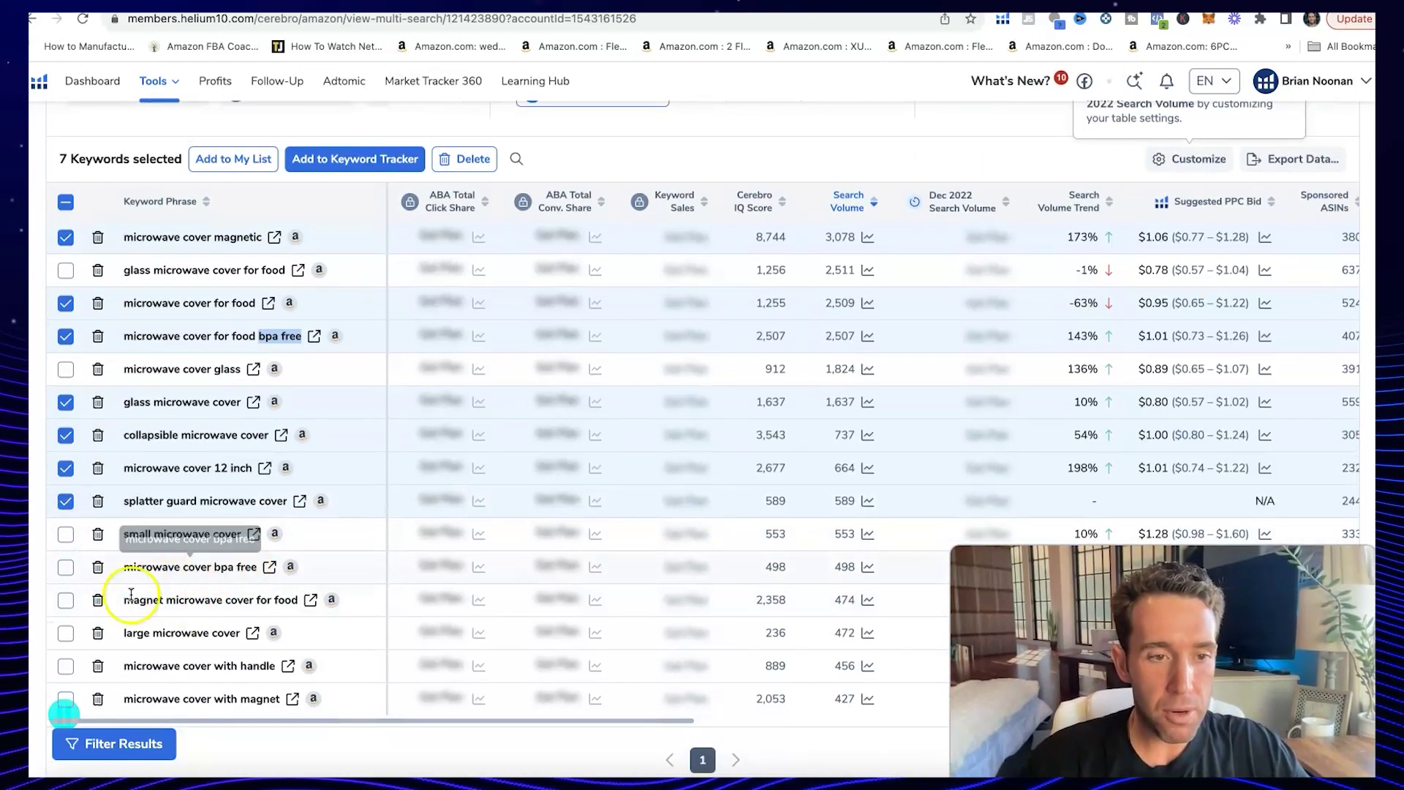
{"action": "left_click", "coordinate": [65, 567]}
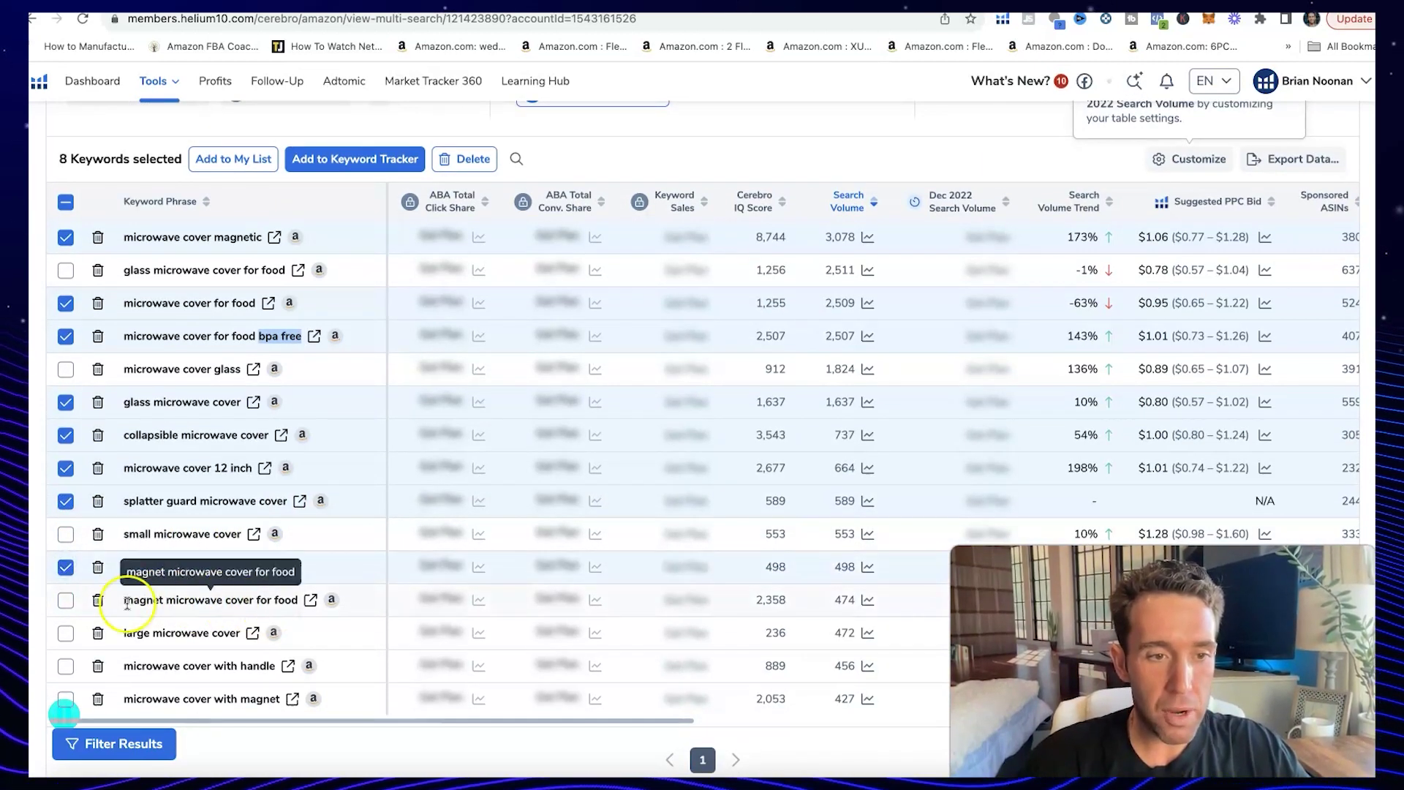
{"action": "left_click", "coordinate": [65, 602]}
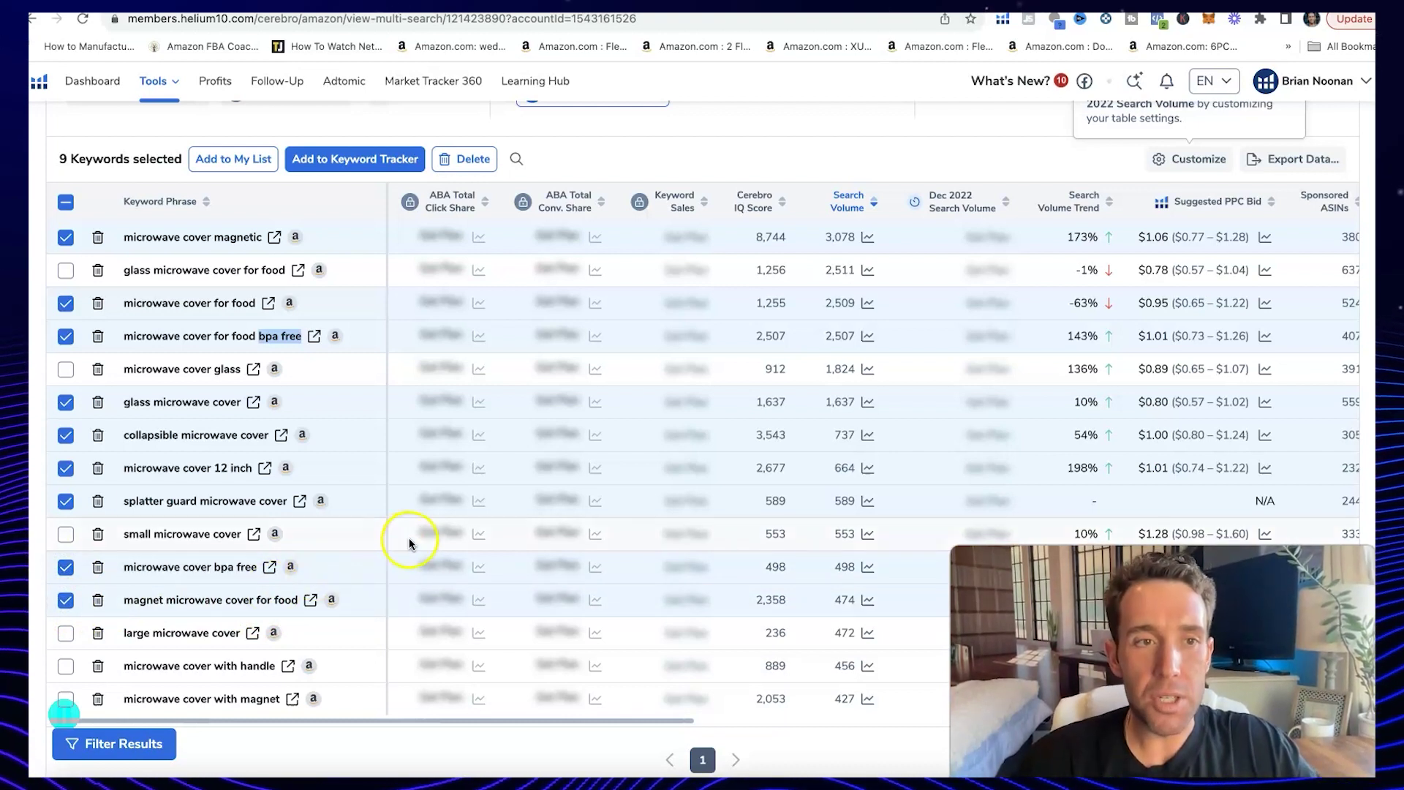
- Shorten the Phrases Containing filter to "Cover" and reapply the filters to broaden the keyword list
{"action": "left_click", "coordinate": [124, 240]}
{"action": "left_click_drag", "start_coordinate": [124, 240], "coordinate": [205, 239]}
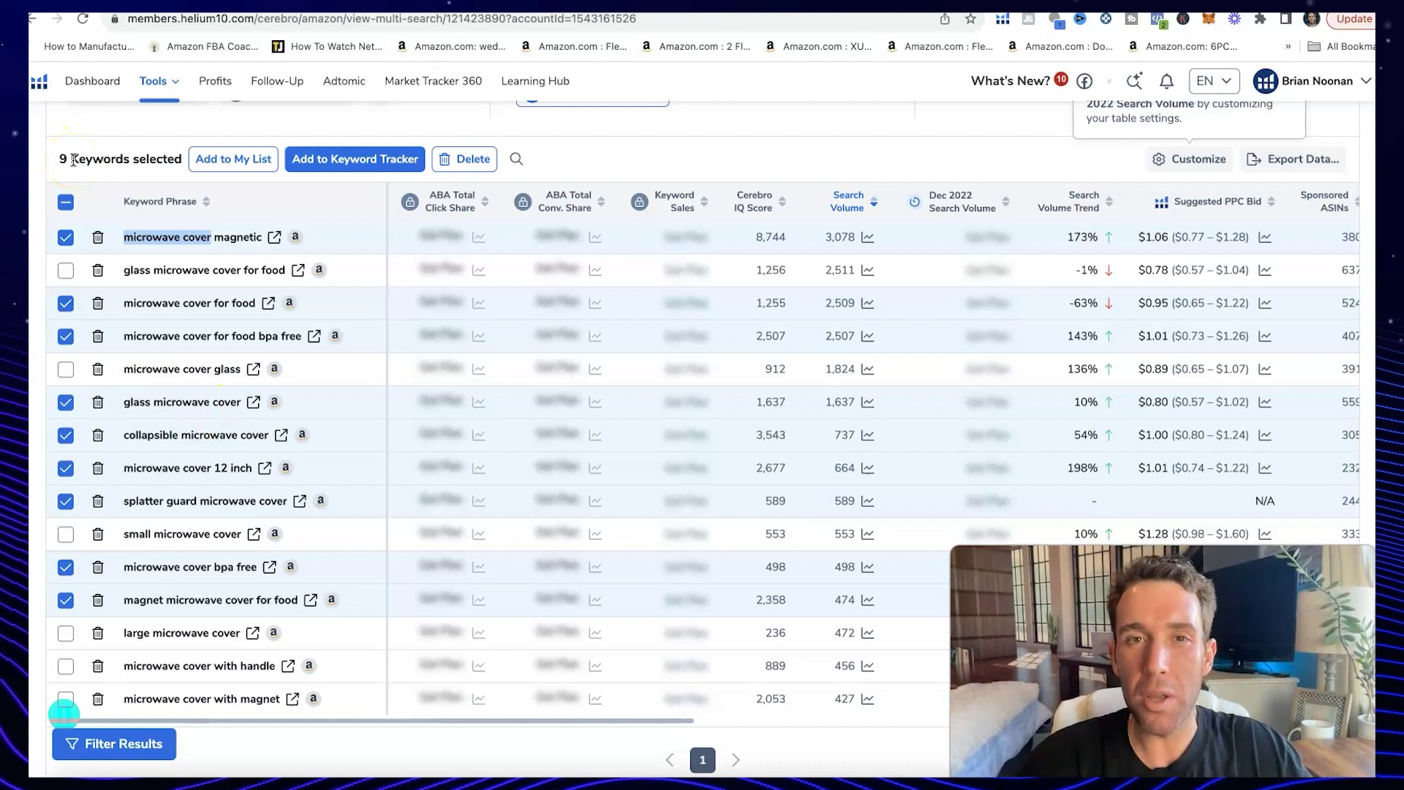
{"action": "scroll", "coordinate": [603, 486], "scroll_direction": "up", "scroll_amount": 15}
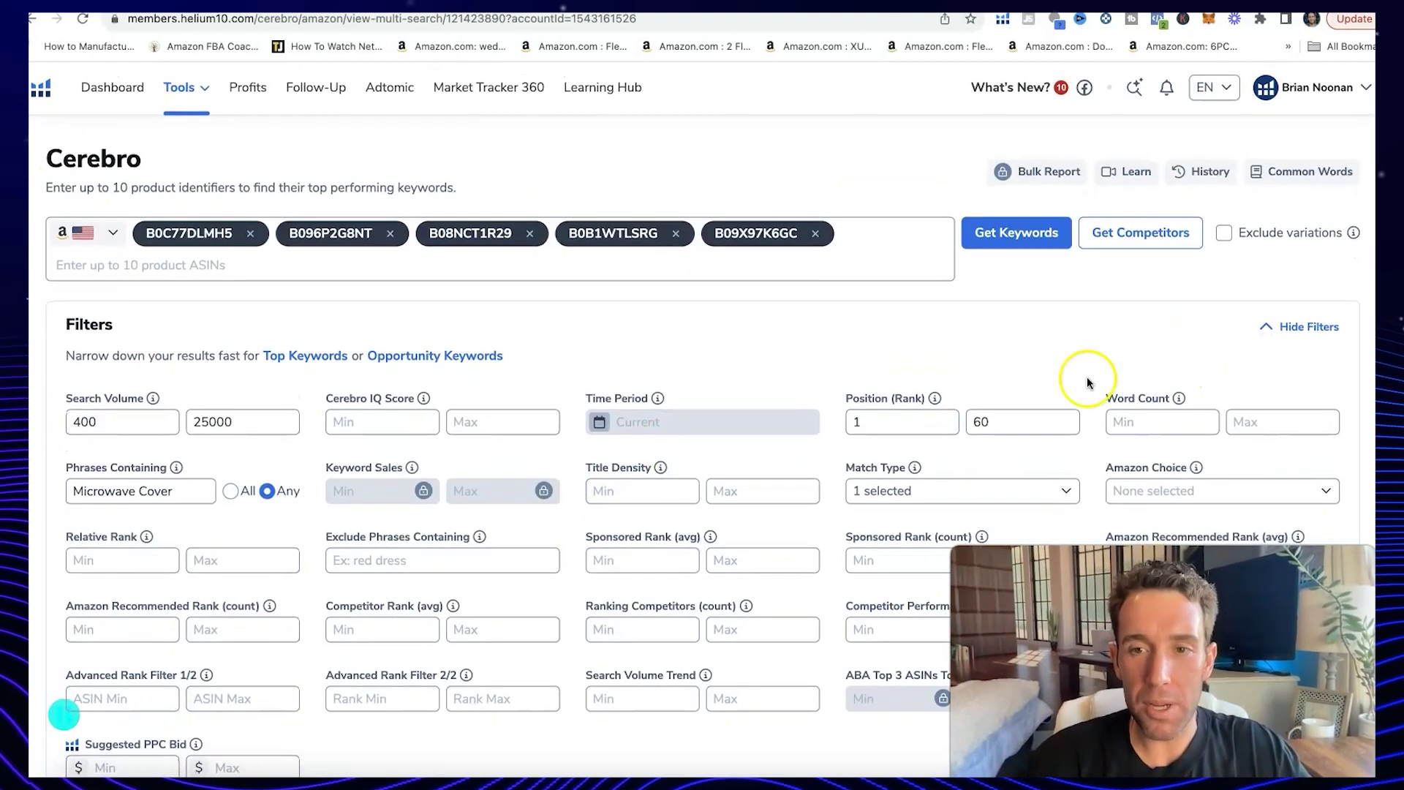
{"action": "scroll", "coordinate": [422, 567], "scroll_direction": "down", "scroll_amount": 2}
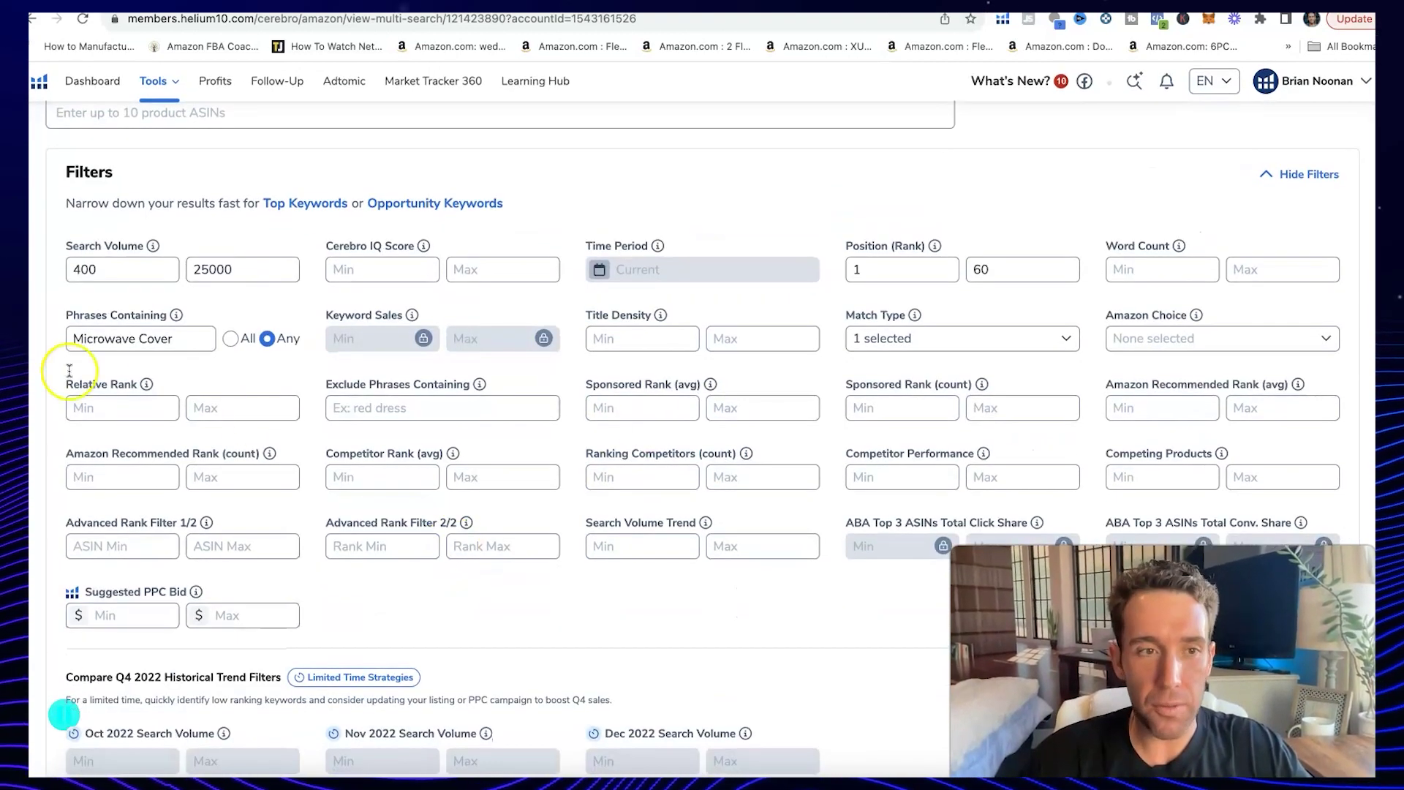
{"action": "left_click_drag", "start_coordinate": [139, 338], "coordinate": [88, 340]}
{"action": "key", "text": "BackSpace"}
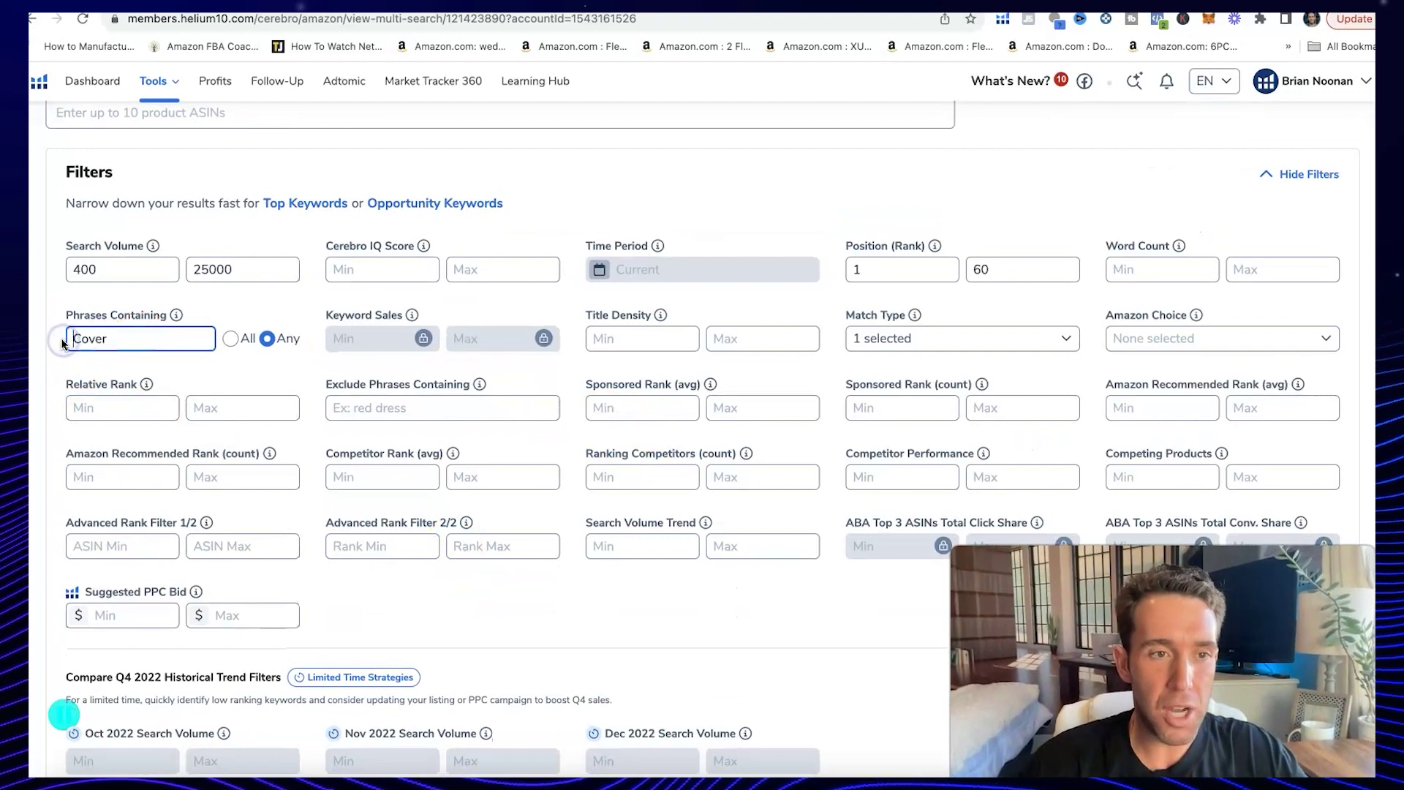
{"action": "scroll", "coordinate": [905, 495], "scroll_direction": "down", "scroll_amount": 4}
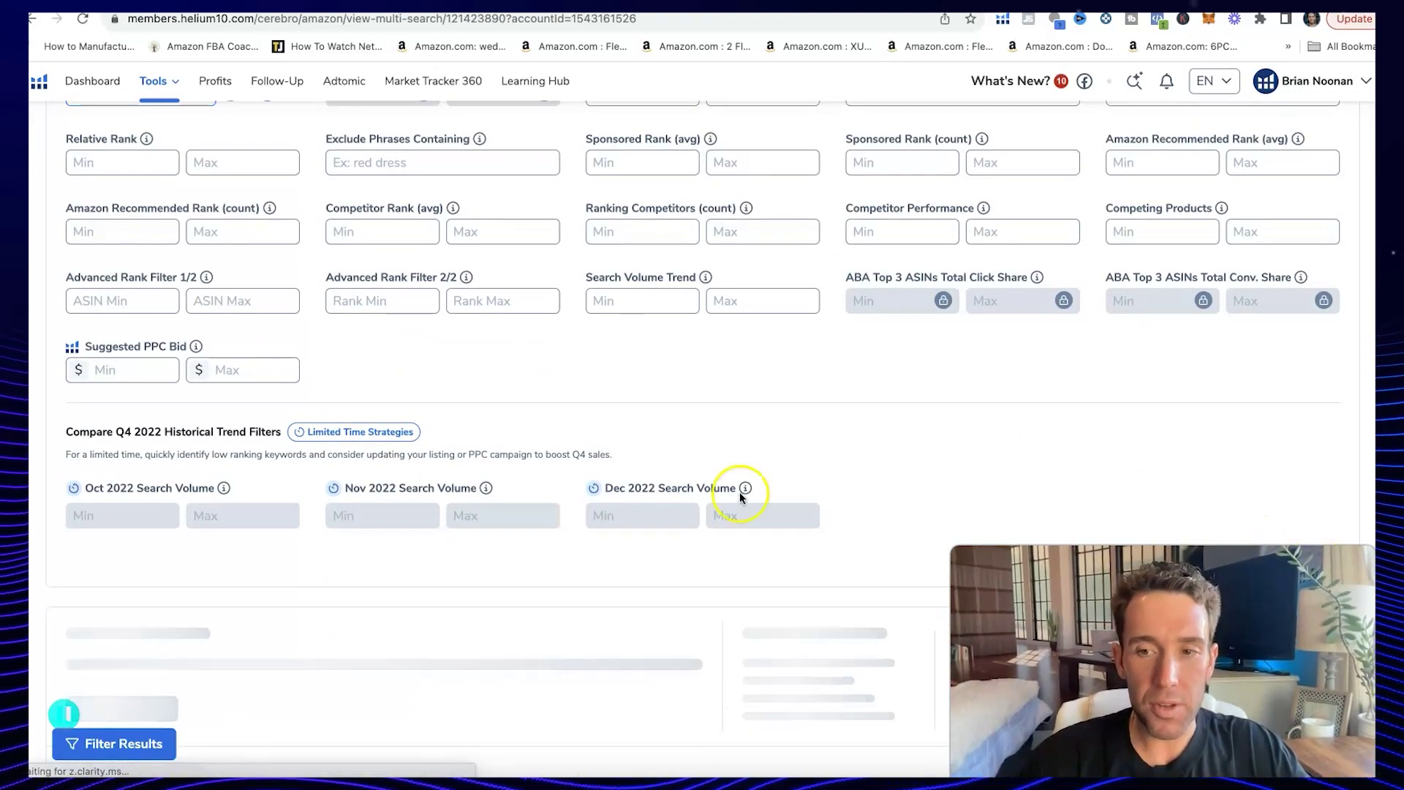
{"action": "scroll", "coordinate": [739, 492], "scroll_direction": "down", "scroll_amount": 6}
{"action": "scroll", "coordinate": [739, 499], "scroll_direction": "down", "scroll_amount": 1}
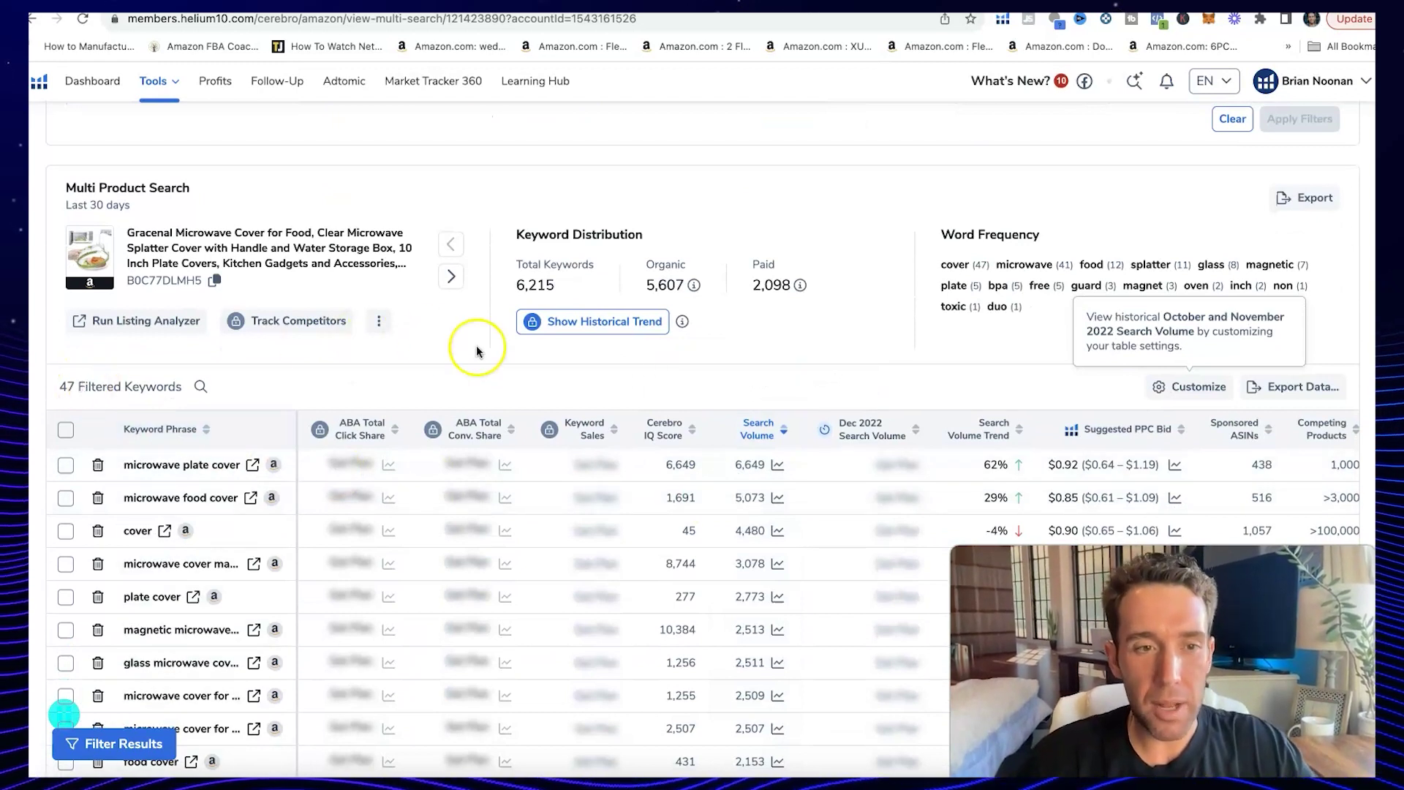
- Select microwave plate cover, microwave food cover, microwave cover magnetic, plate cover and the magnetic microwave keyword directly below it
{"action": "scroll", "coordinate": [476, 345], "scroll_direction": "down", "scroll_amount": 1}
{"action": "scroll", "coordinate": [241, 374], "scroll_direction": "down", "scroll_amount": 1}
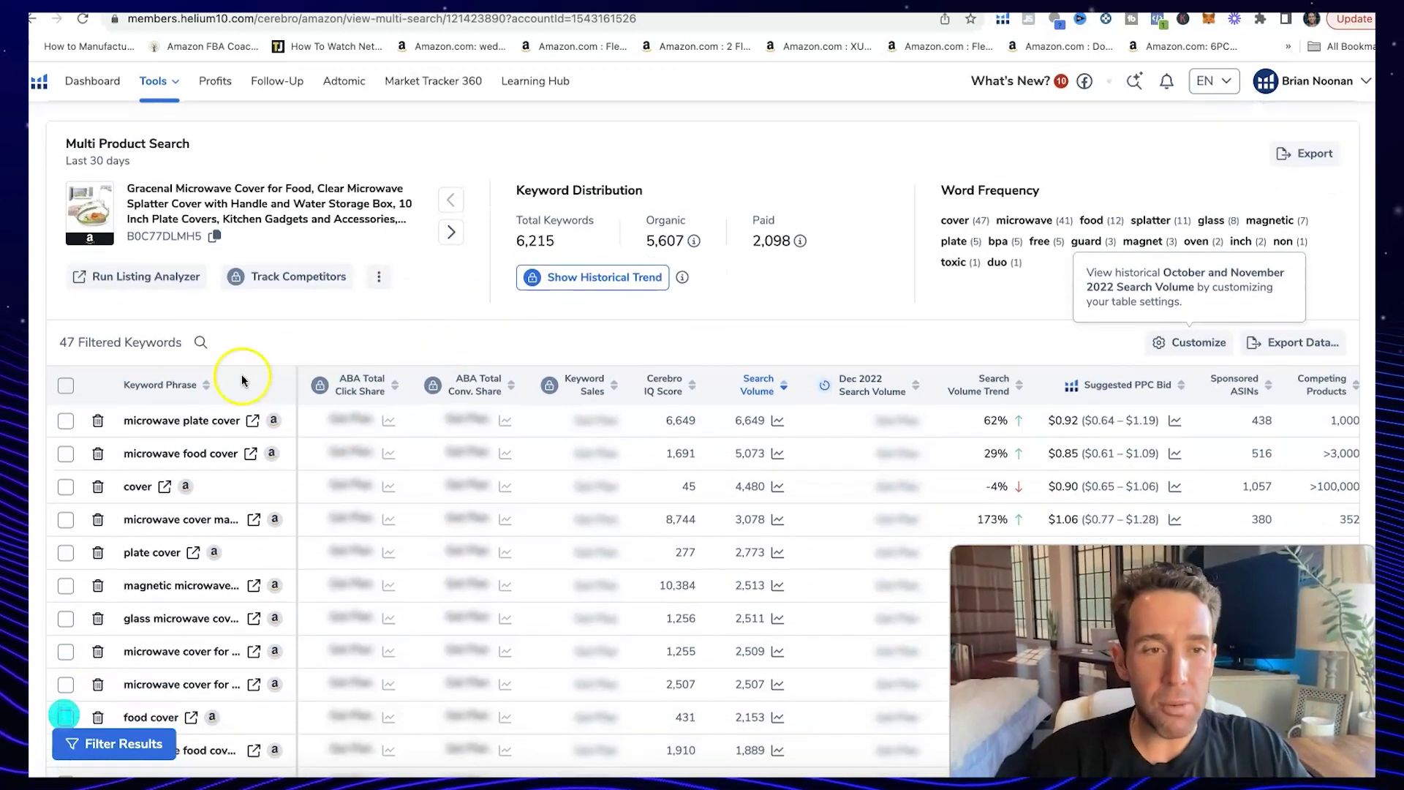
{"action": "left_click", "coordinate": [65, 361]}
{"action": "left_click", "coordinate": [65, 394]}
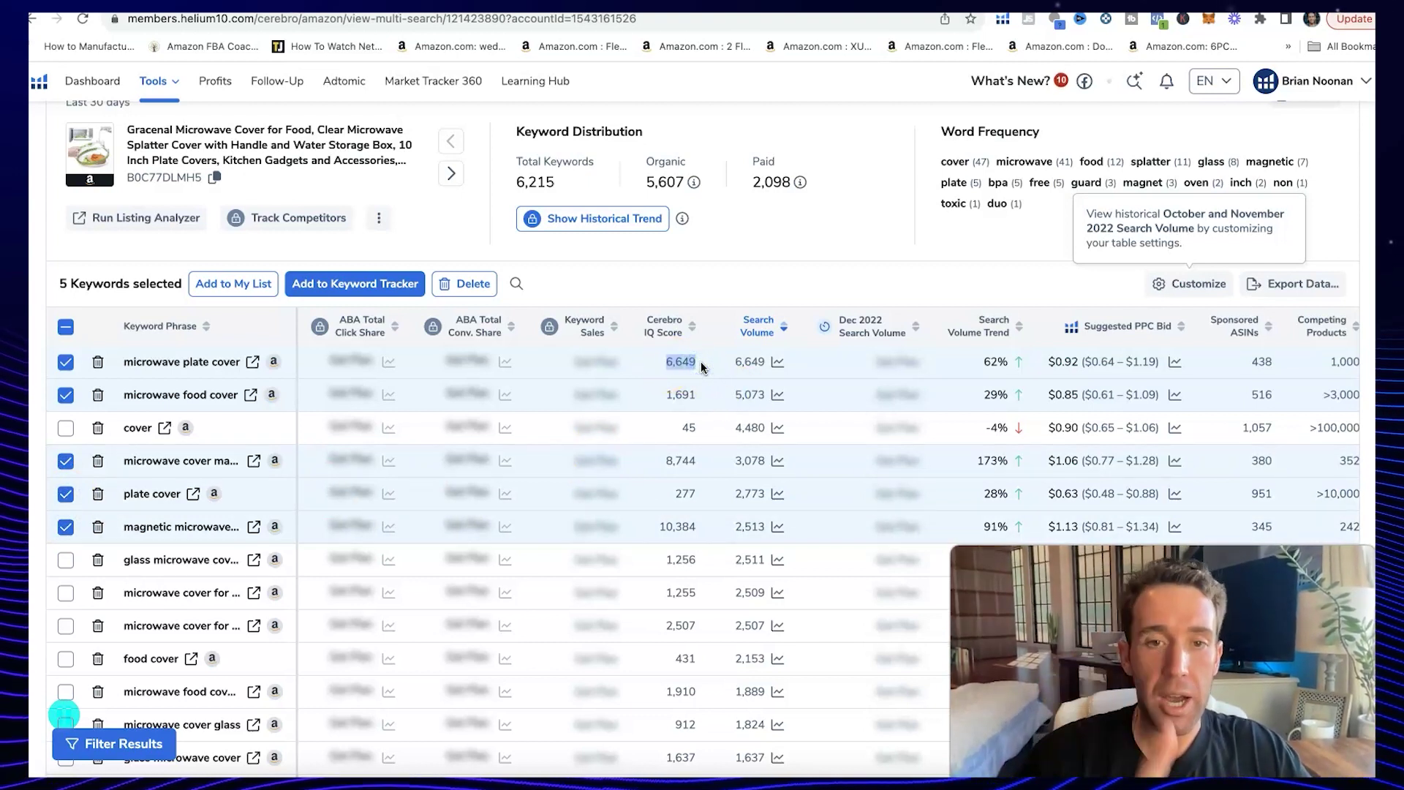
- Examine the search volume, trend, competing products, CPR and Title Density of the microwave plate cover keyword
{"action": "scroll", "coordinate": [737, 362], "scroll_direction": "right", "scroll_amount": 5}
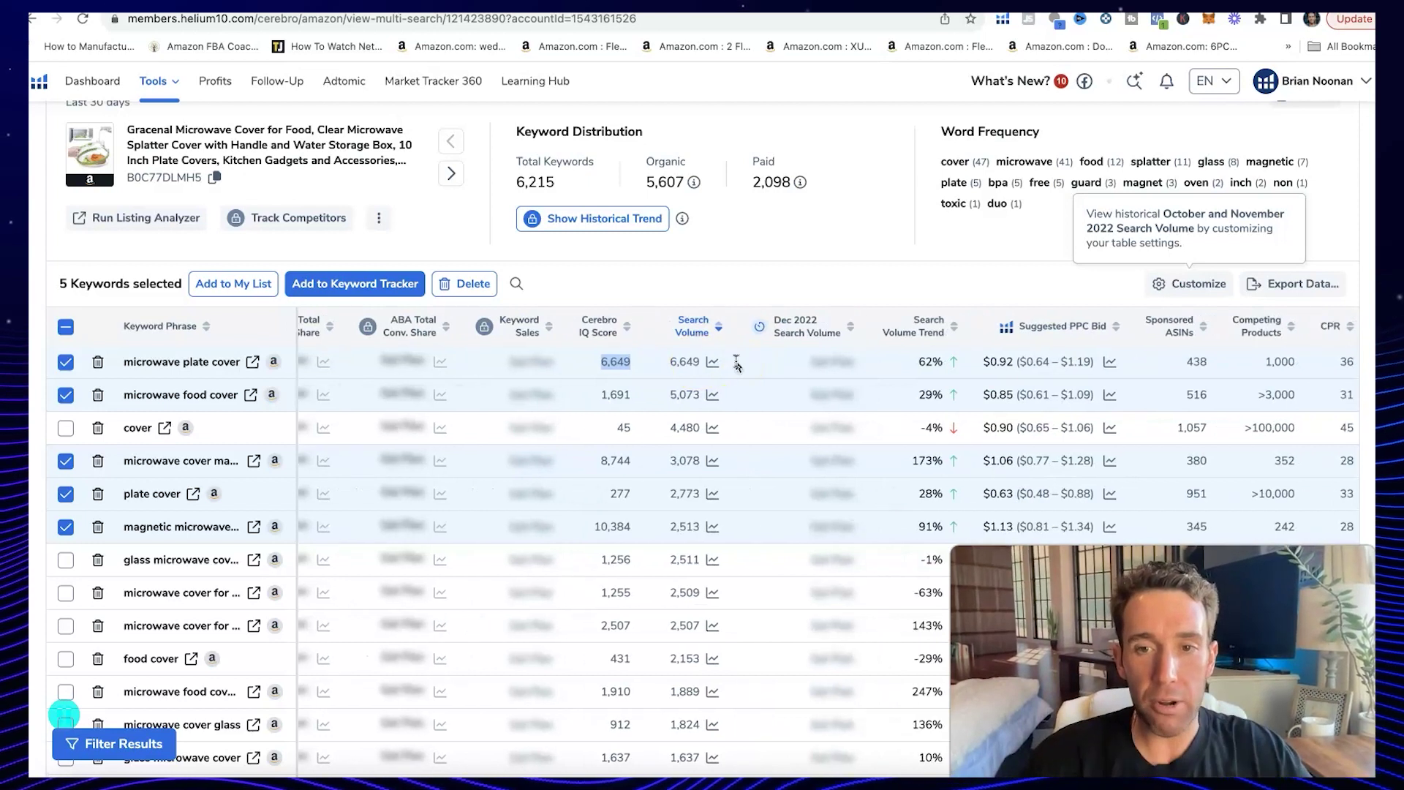
{"action": "scroll", "coordinate": [746, 330], "scroll_direction": "right", "scroll_amount": 4}
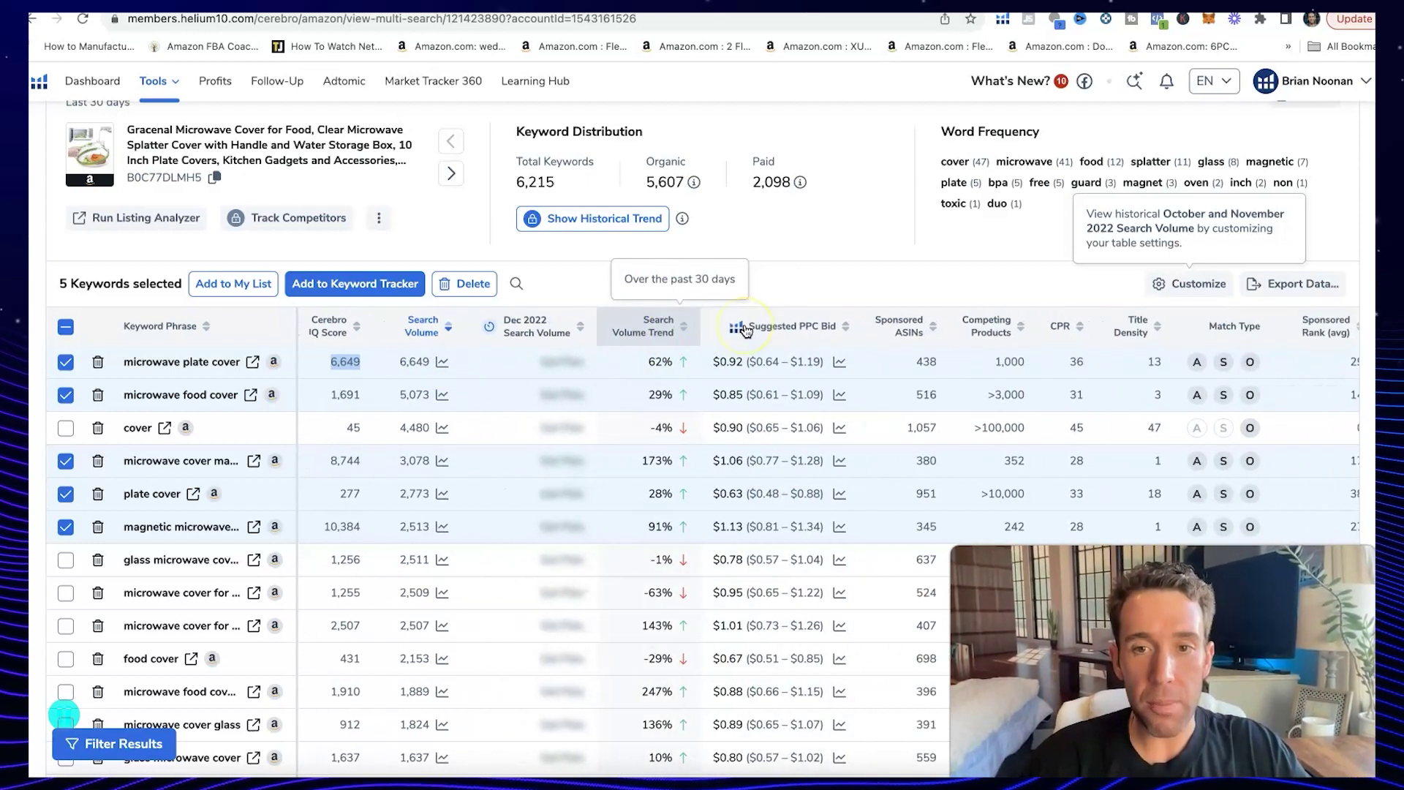
{"action": "left_click_drag", "start_coordinate": [862, 362], "coordinate": [997, 366]}
{"action": "scroll", "coordinate": [973, 373], "scroll_direction": "right", "scroll_amount": 1}
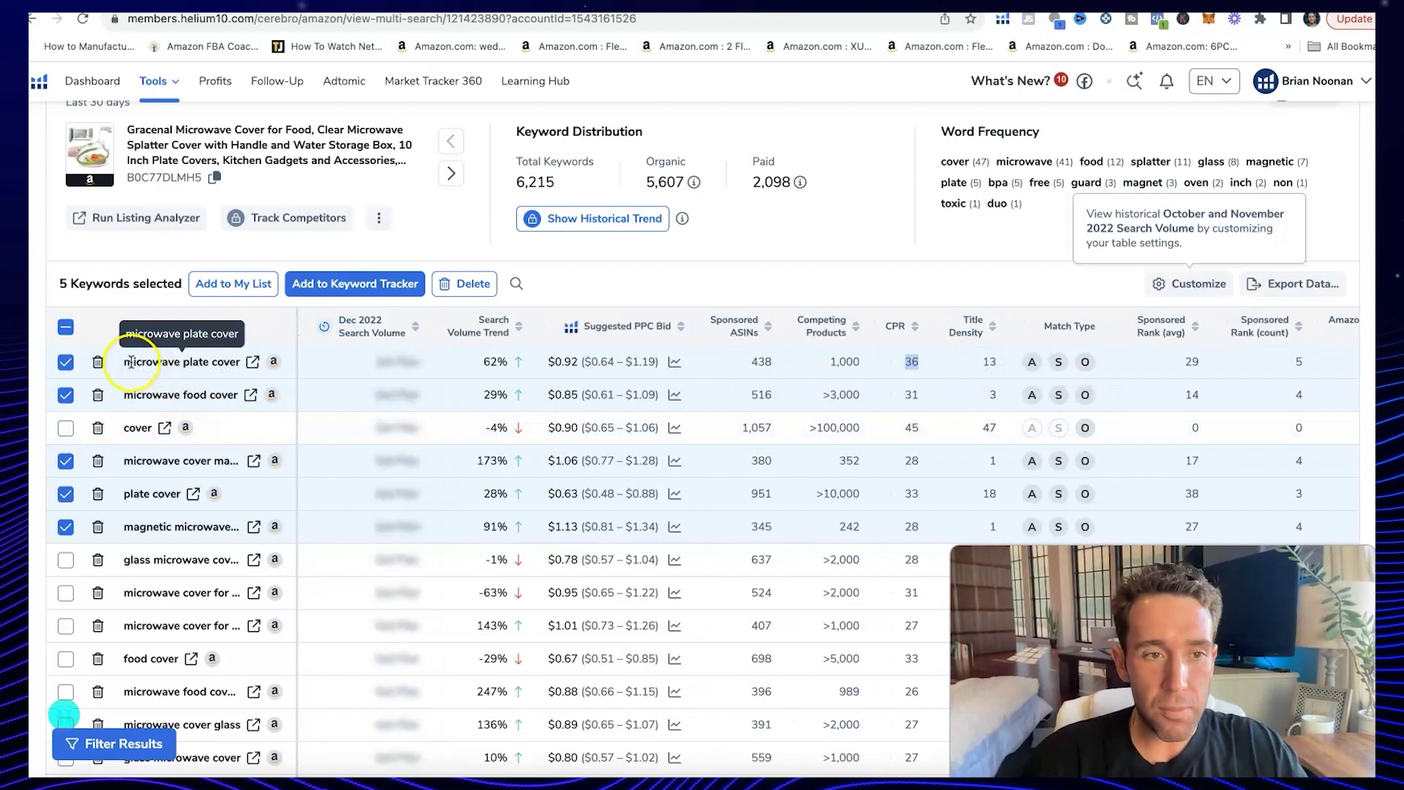
{"action": "scroll", "coordinate": [644, 368], "scroll_direction": "left", "scroll_amount": 5}
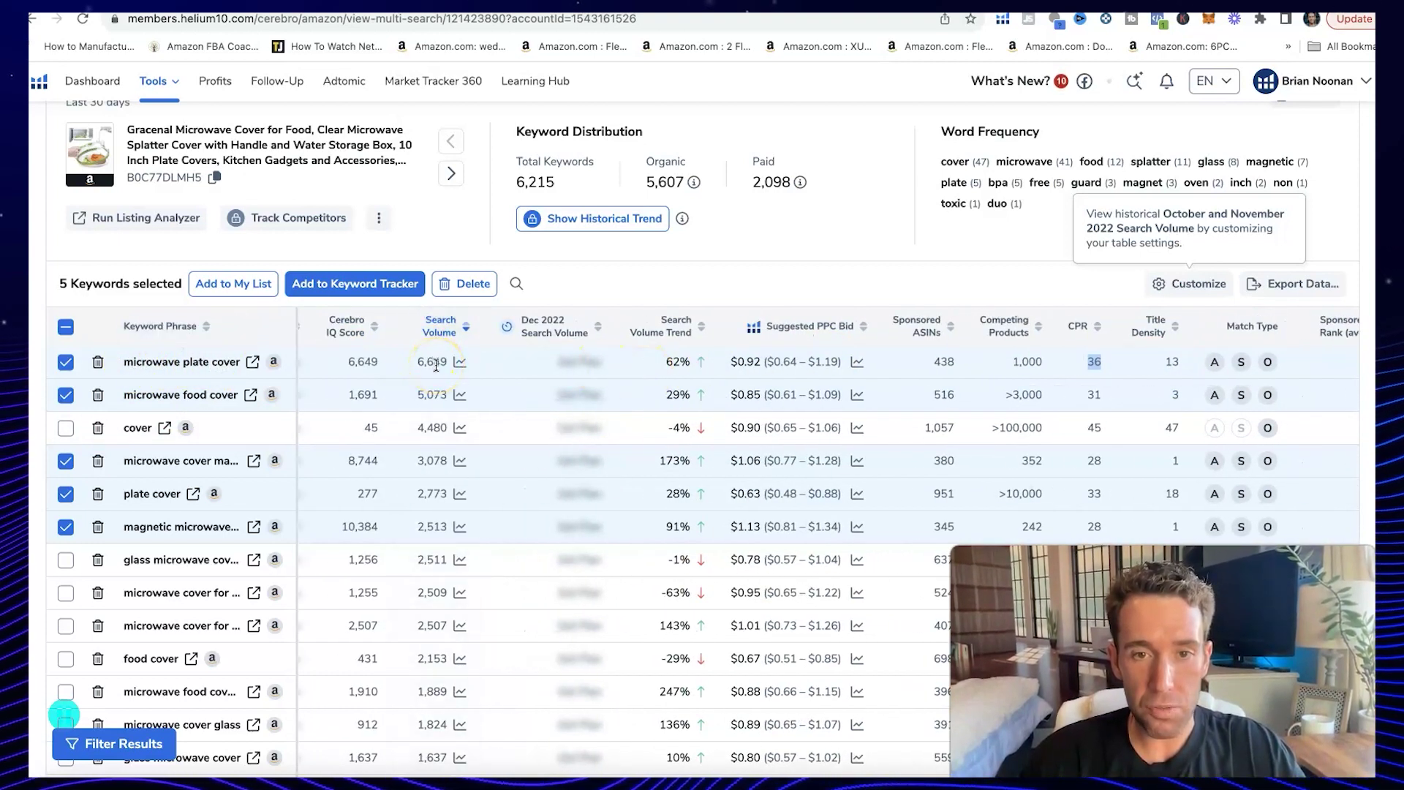
{"action": "scroll", "coordinate": [1010, 362], "scroll_direction": "right", "scroll_amount": 3}
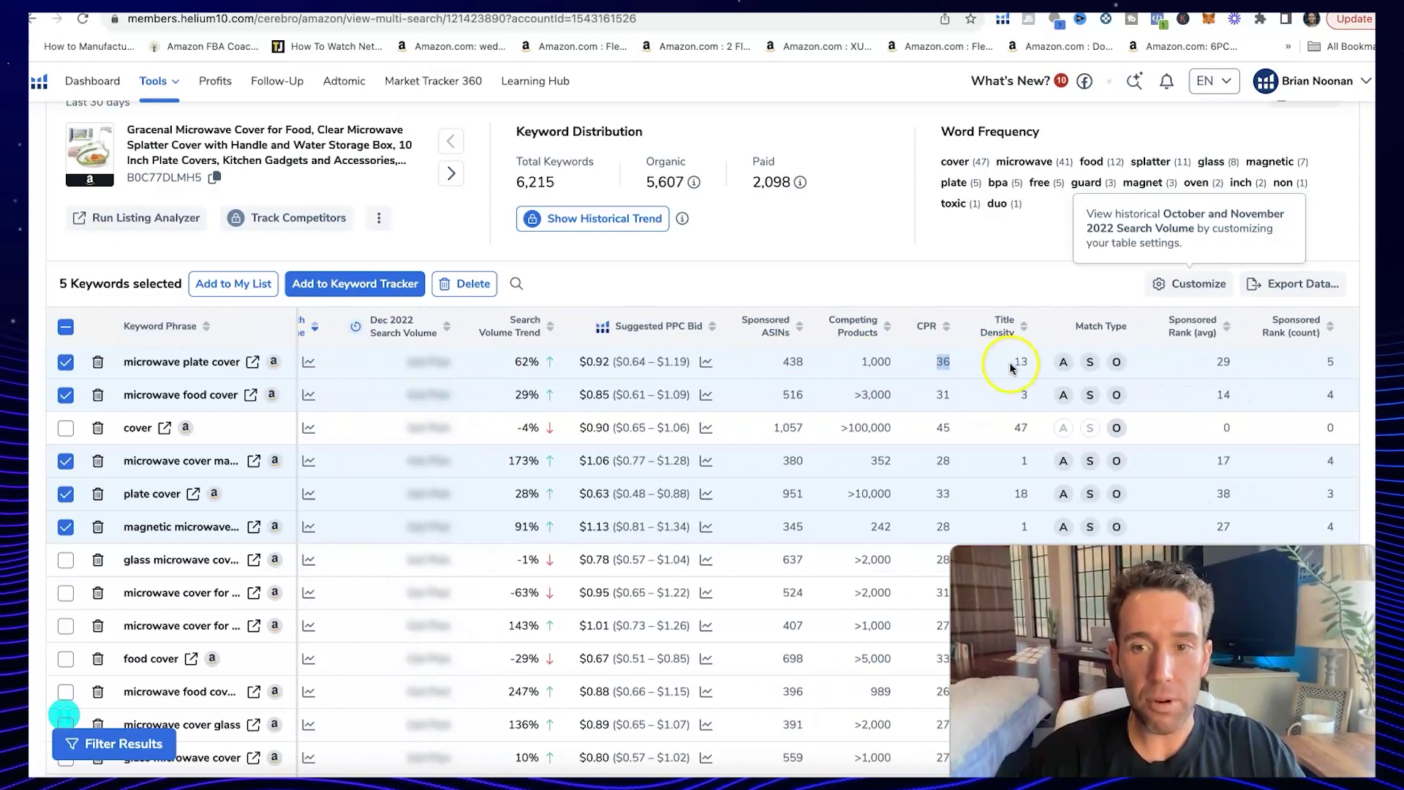
{"action": "scroll", "coordinate": [1009, 364], "scroll_direction": "right", "scroll_amount": 1}
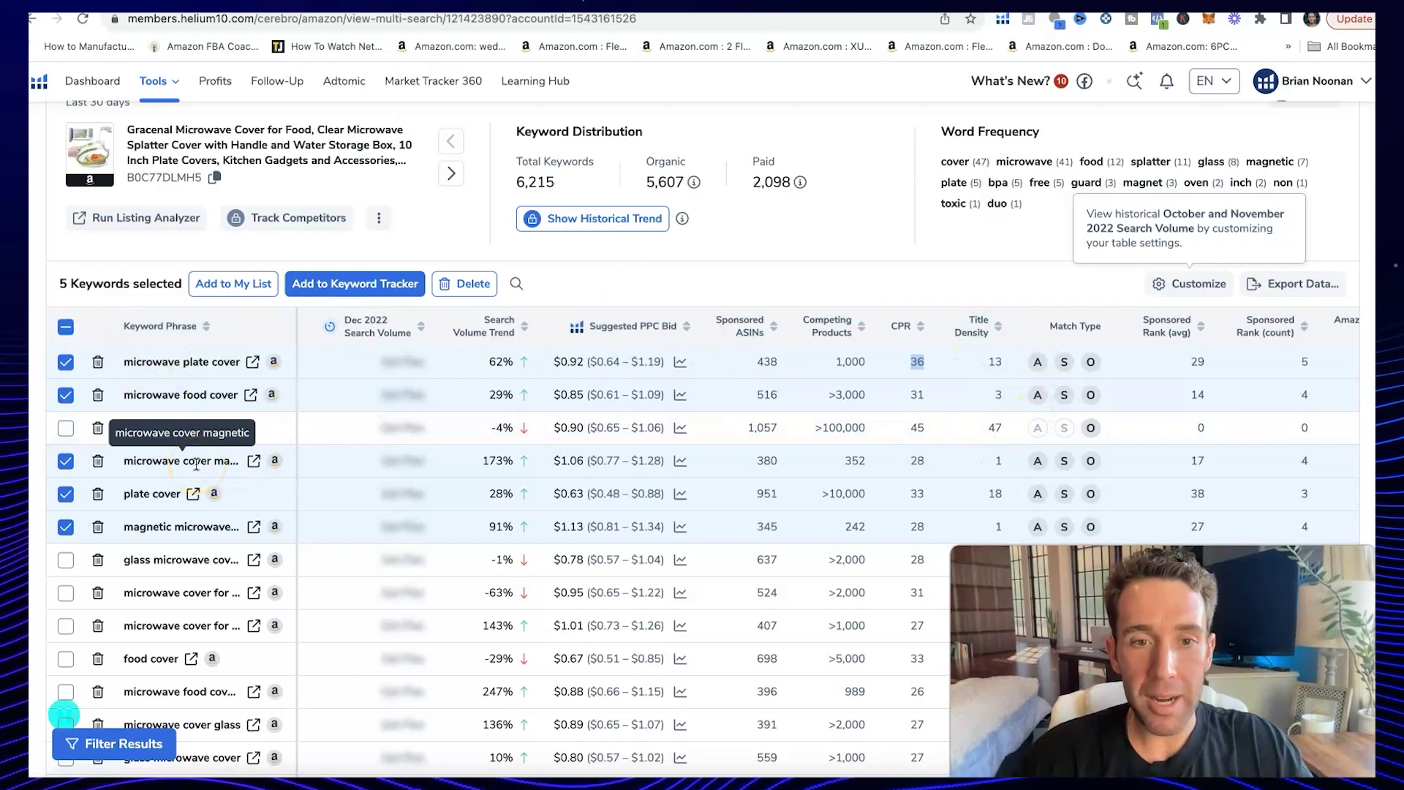
- Check the search volume and Title Density of the microwave cover magnetic keyword
{"action": "scroll", "coordinate": [658, 454], "scroll_direction": "left", "scroll_amount": 3}
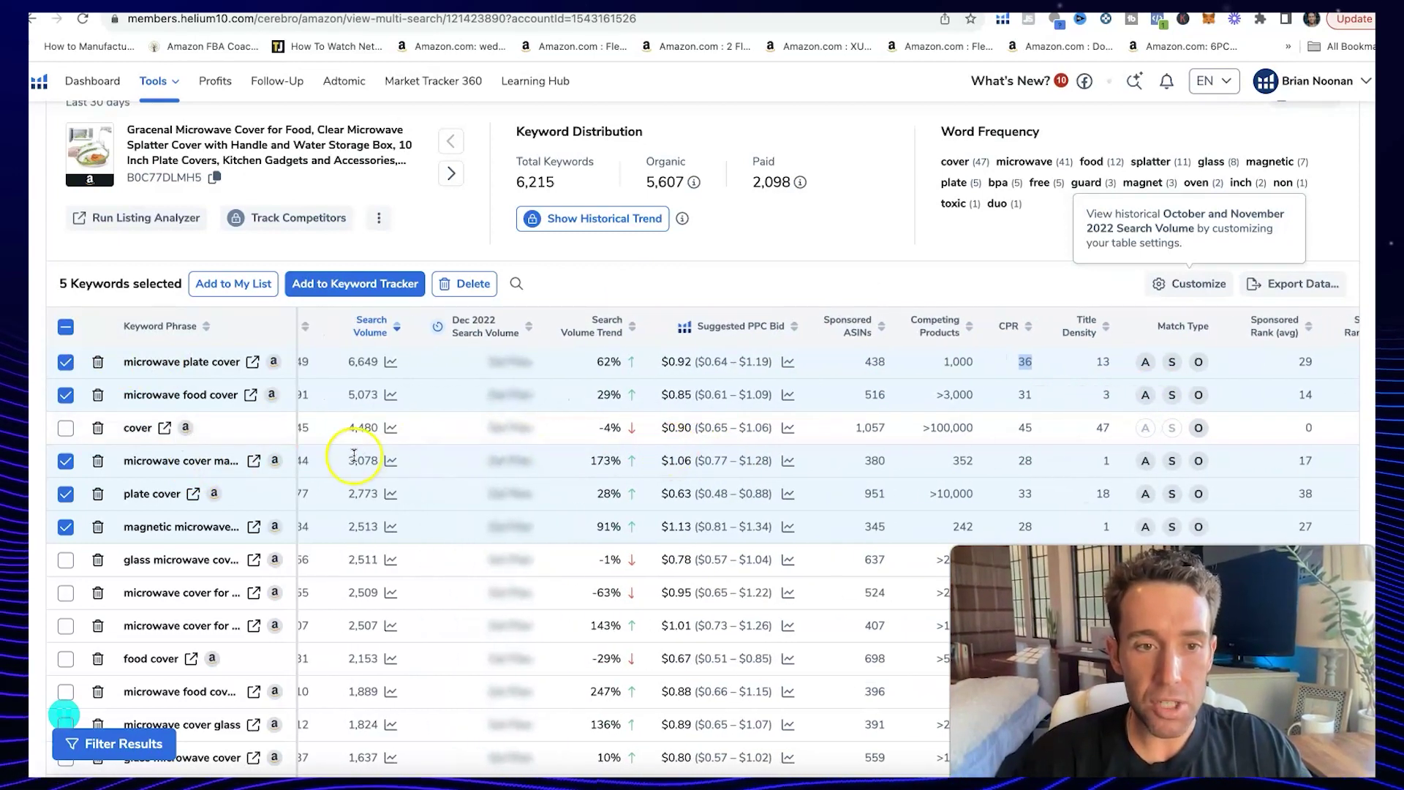
{"action": "left_click", "coordinate": [391, 462]}
{"action": "left_click", "coordinate": [1103, 463]}
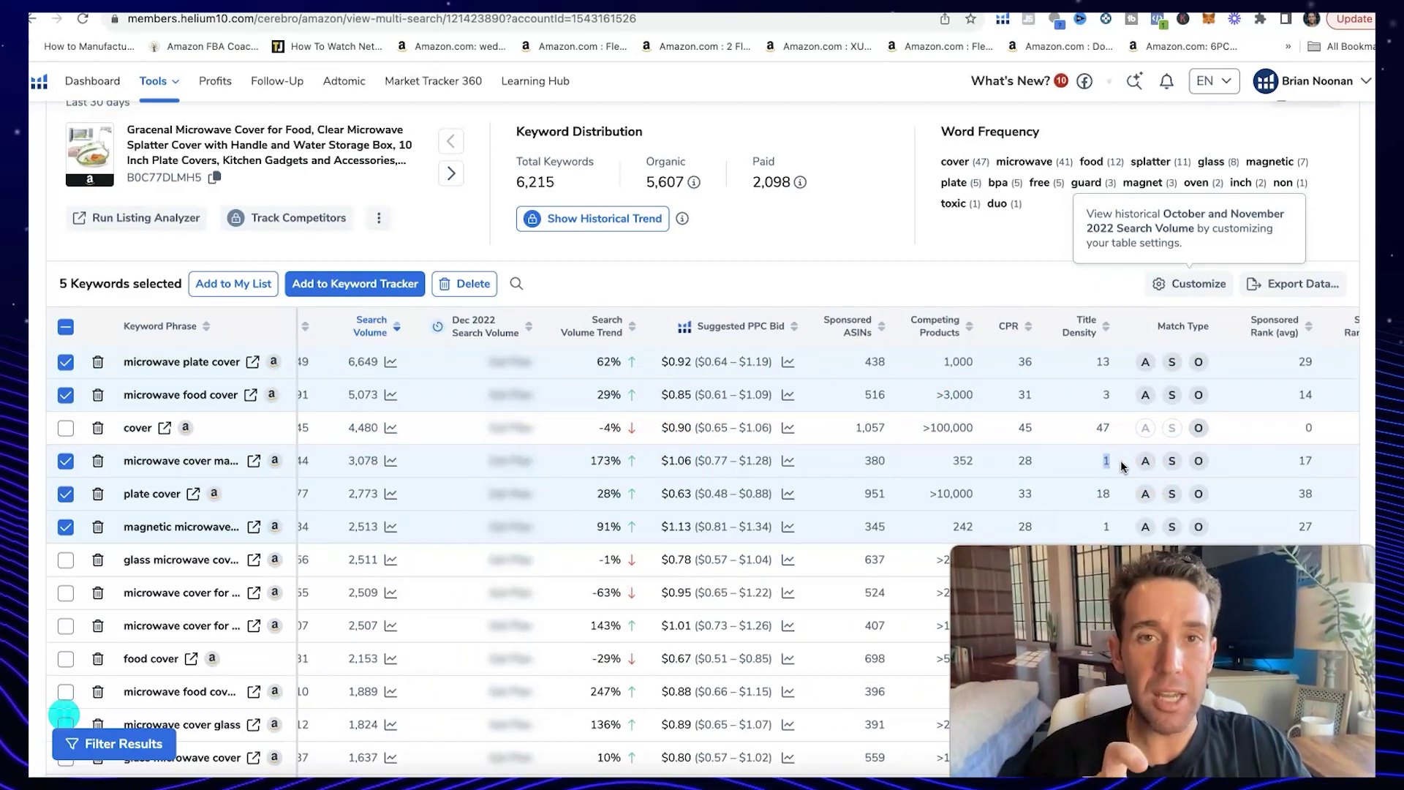
{"action": "left_click", "coordinate": [167, 543]}
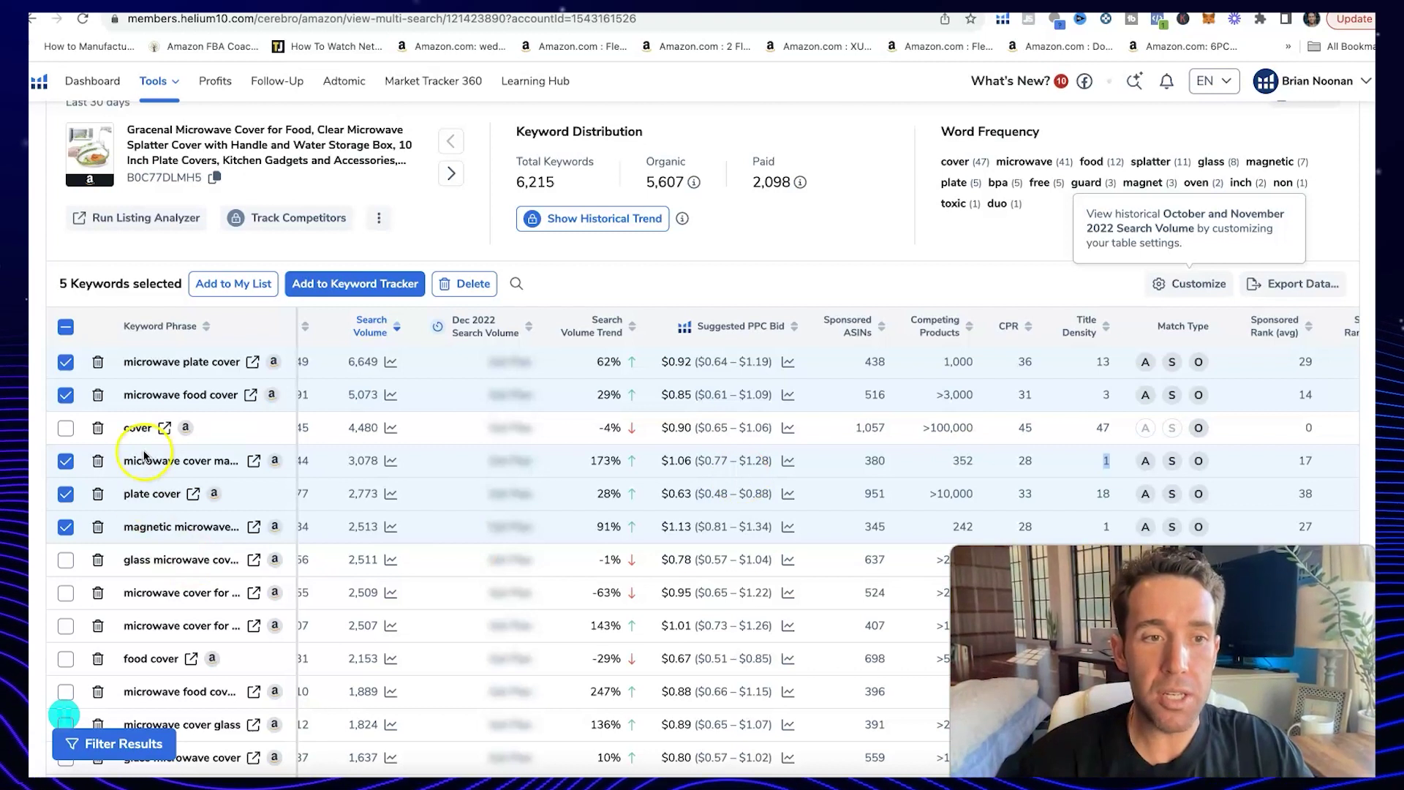
- Widen the Keyword Phrase column to show full phrases and check the Title Density of microwave food cover and plate cover
{"action": "left_click_drag", "start_coordinate": [298, 314], "coordinate": [359, 316]}
{"action": "left_click_drag", "start_coordinate": [128, 461], "coordinate": [263, 462]}
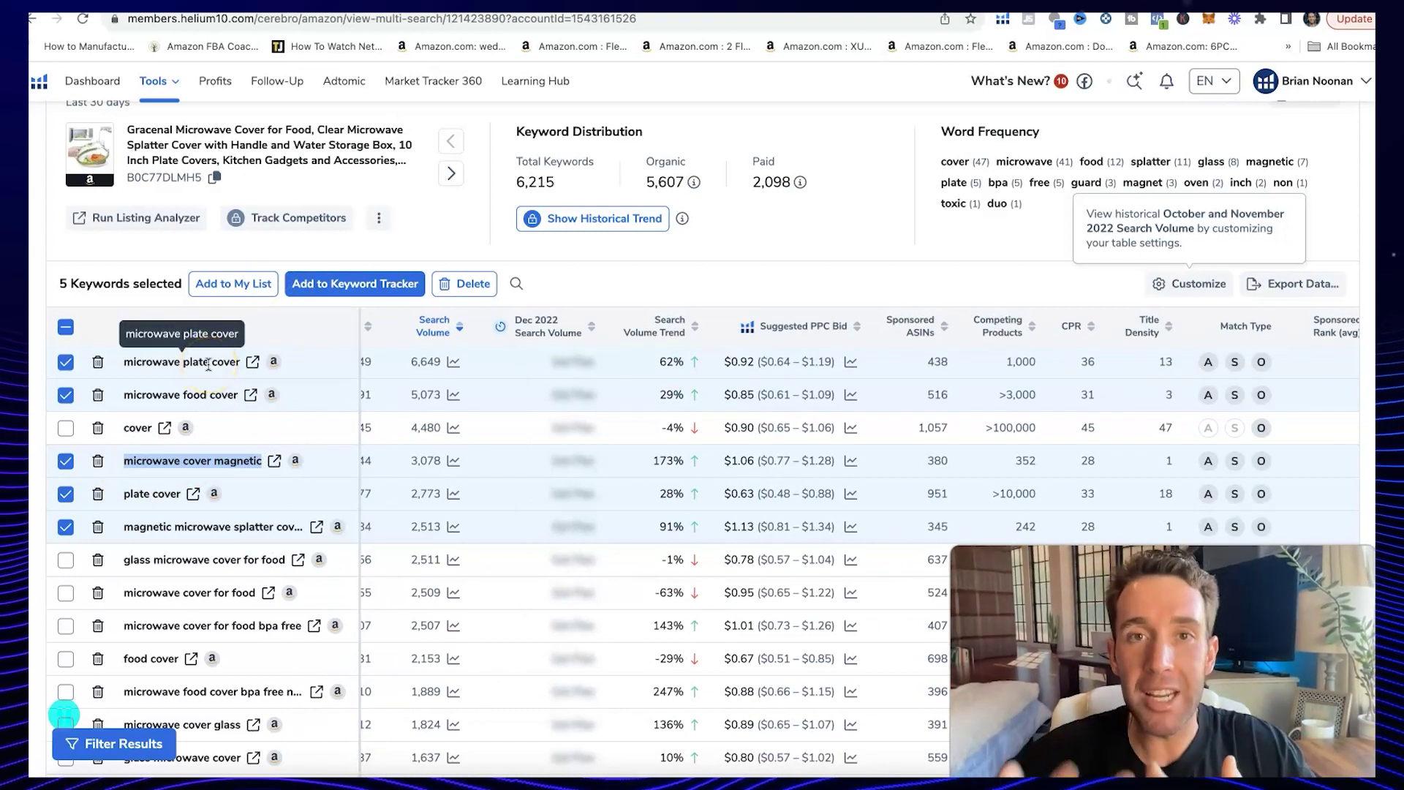
{"action": "left_click", "coordinate": [1159, 396]}
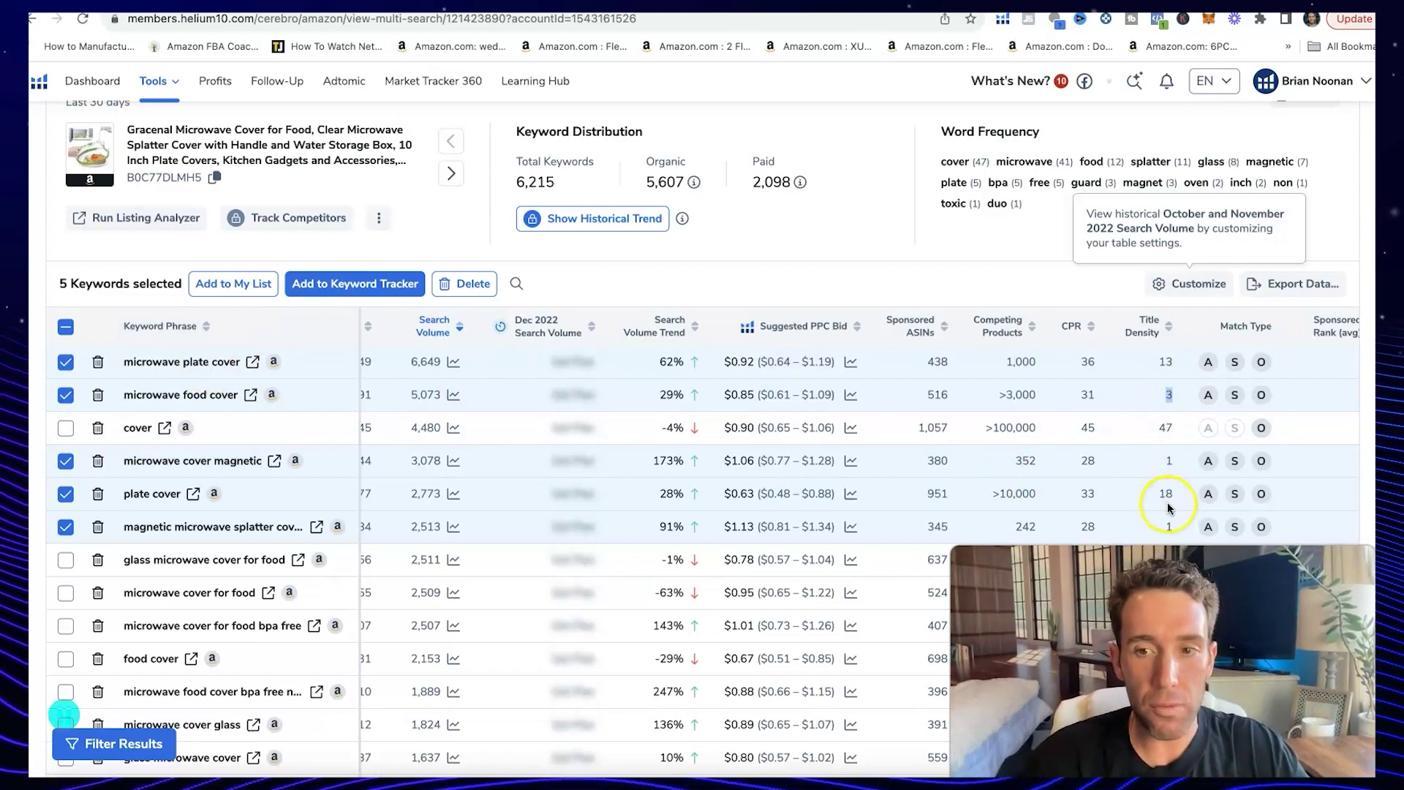
{"action": "left_click", "coordinate": [1159, 497]}
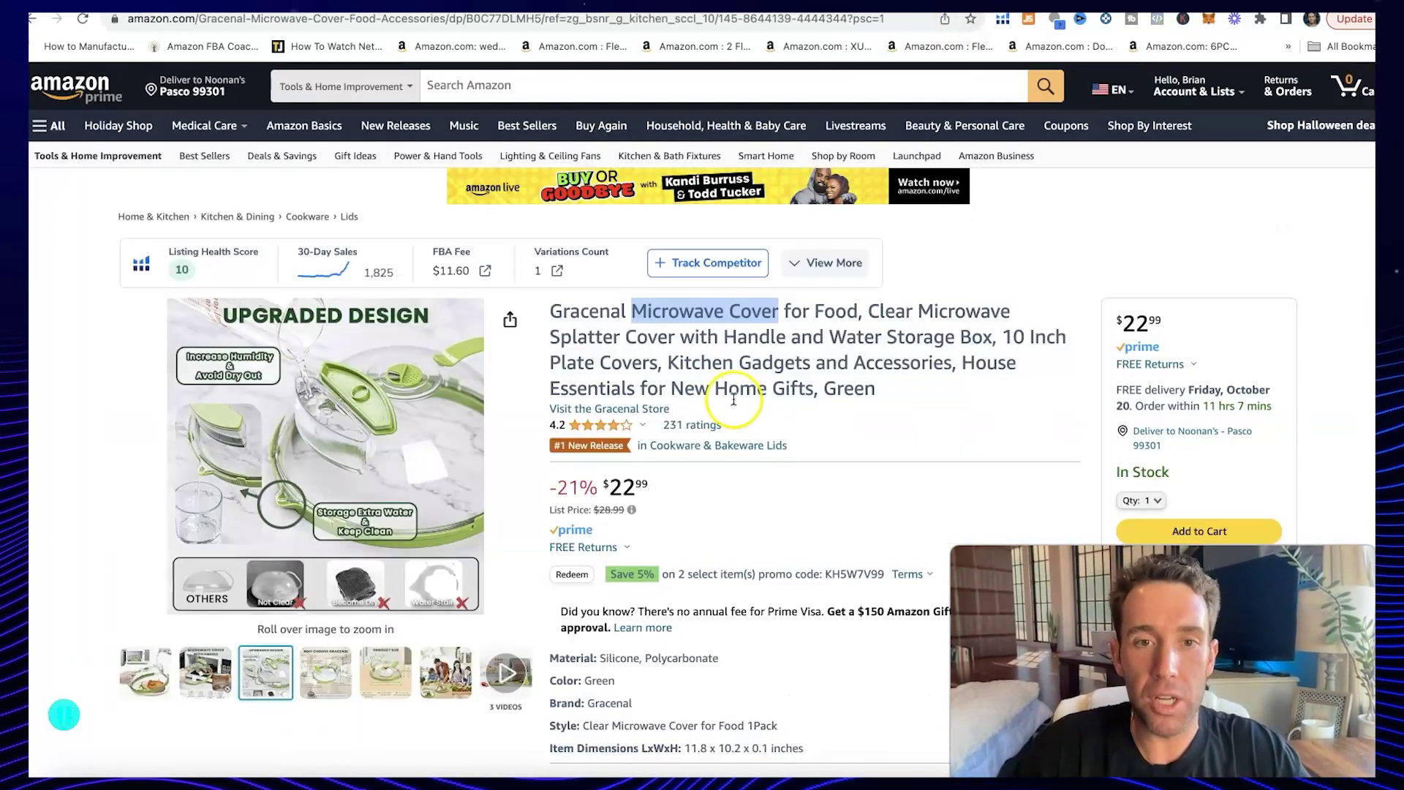
- Switch to the Gracenal listing on Amazon and examine the keyword phrases in its title, including Plate Covers and Kitchen Gadgets and Accessories
{"action": "left_click", "coordinate": [705, 313]}
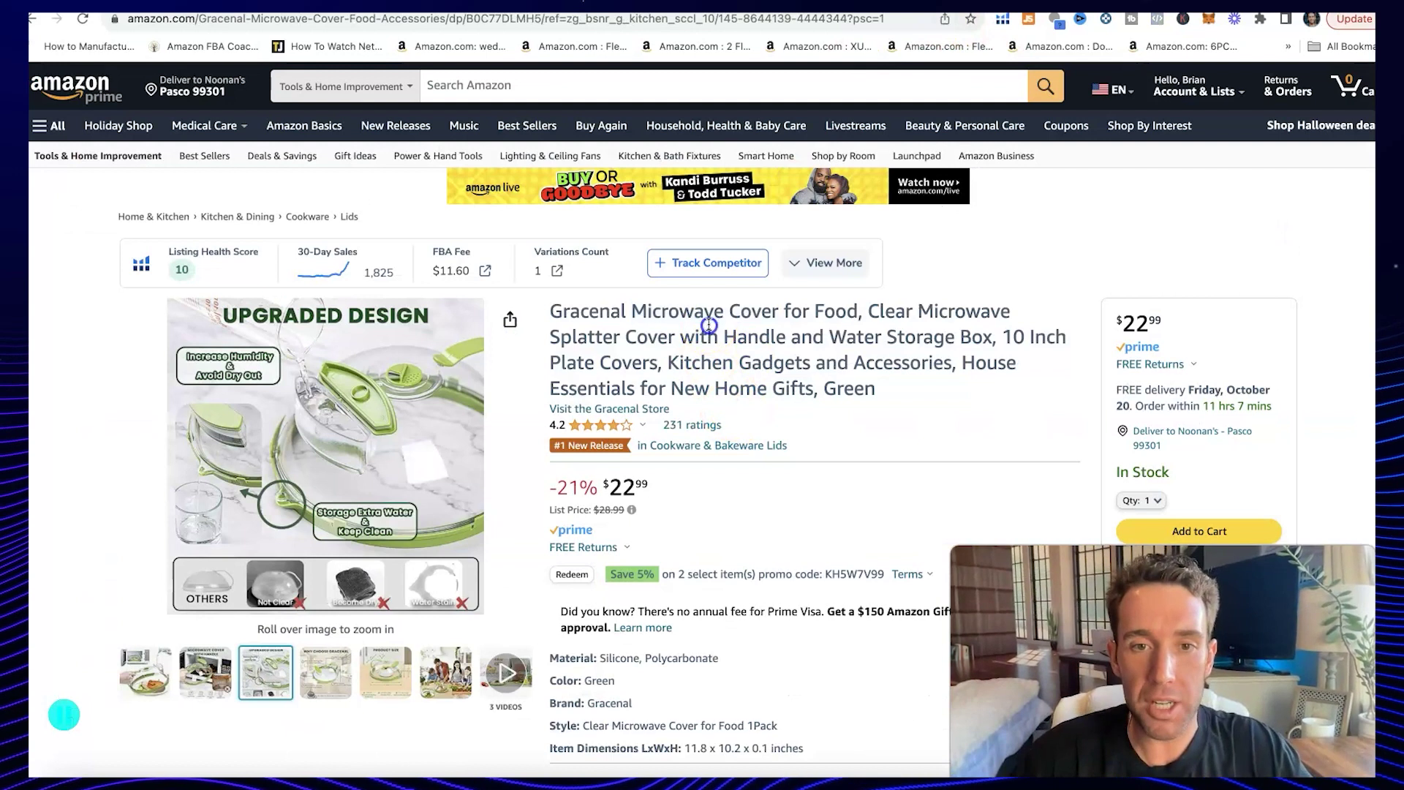
{"action": "left_click", "coordinate": [637, 311]}
{"action": "left_click_drag", "start_coordinate": [636, 311], "coordinate": [651, 362]}
{"action": "left_click", "coordinate": [574, 366]}
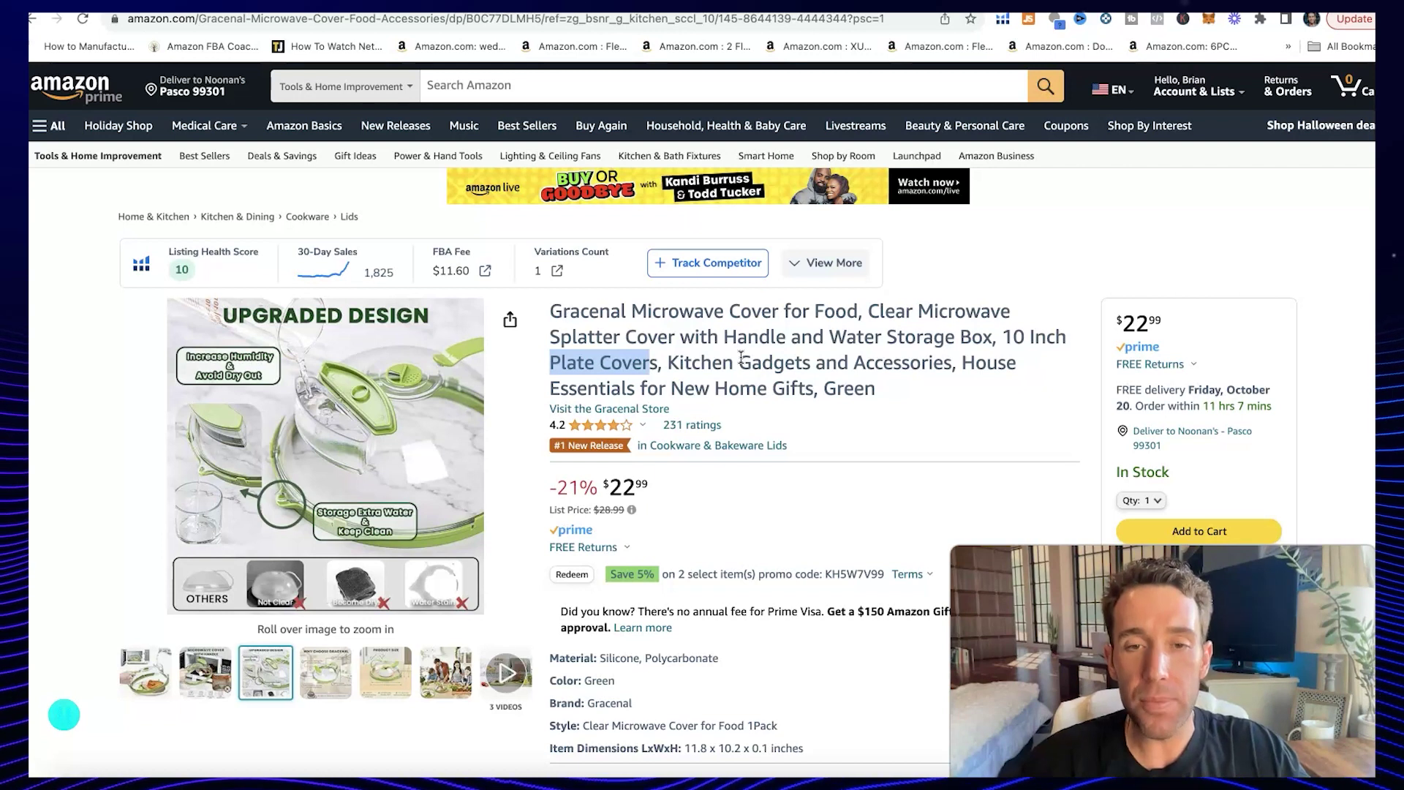
{"action": "left_click", "coordinate": [735, 371]}
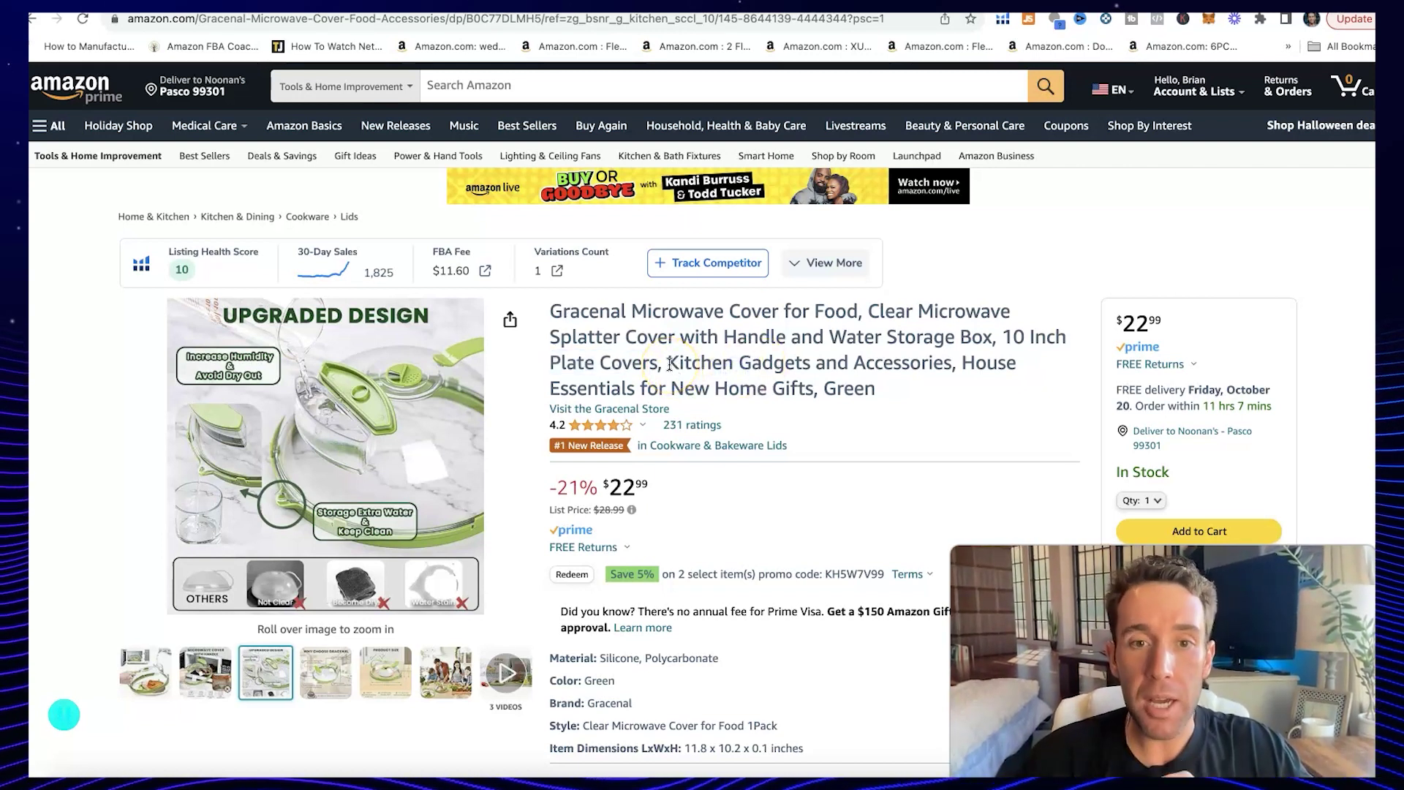
{"action": "left_click_drag", "start_coordinate": [670, 364], "coordinate": [947, 364]}
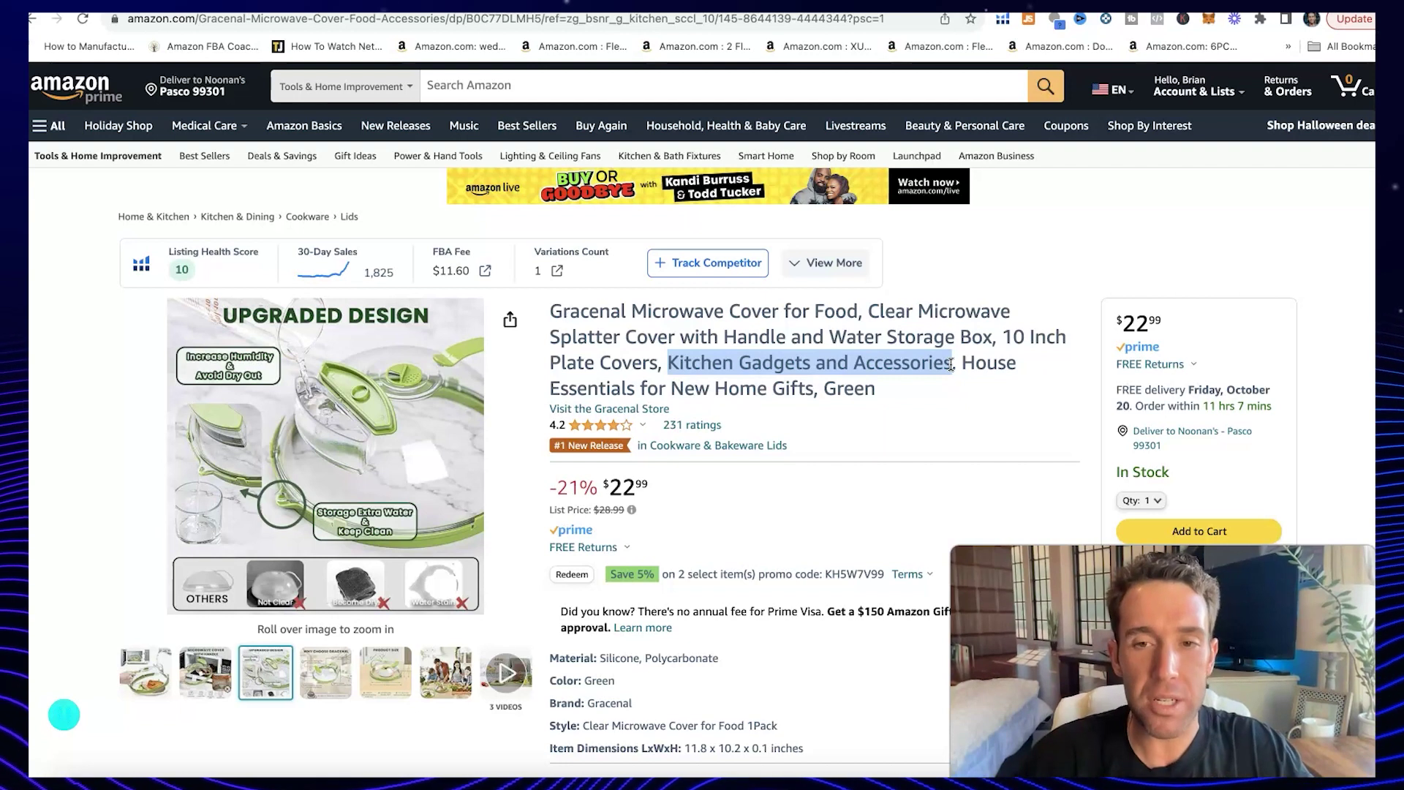
{"action": "left_click", "coordinate": [964, 364]}
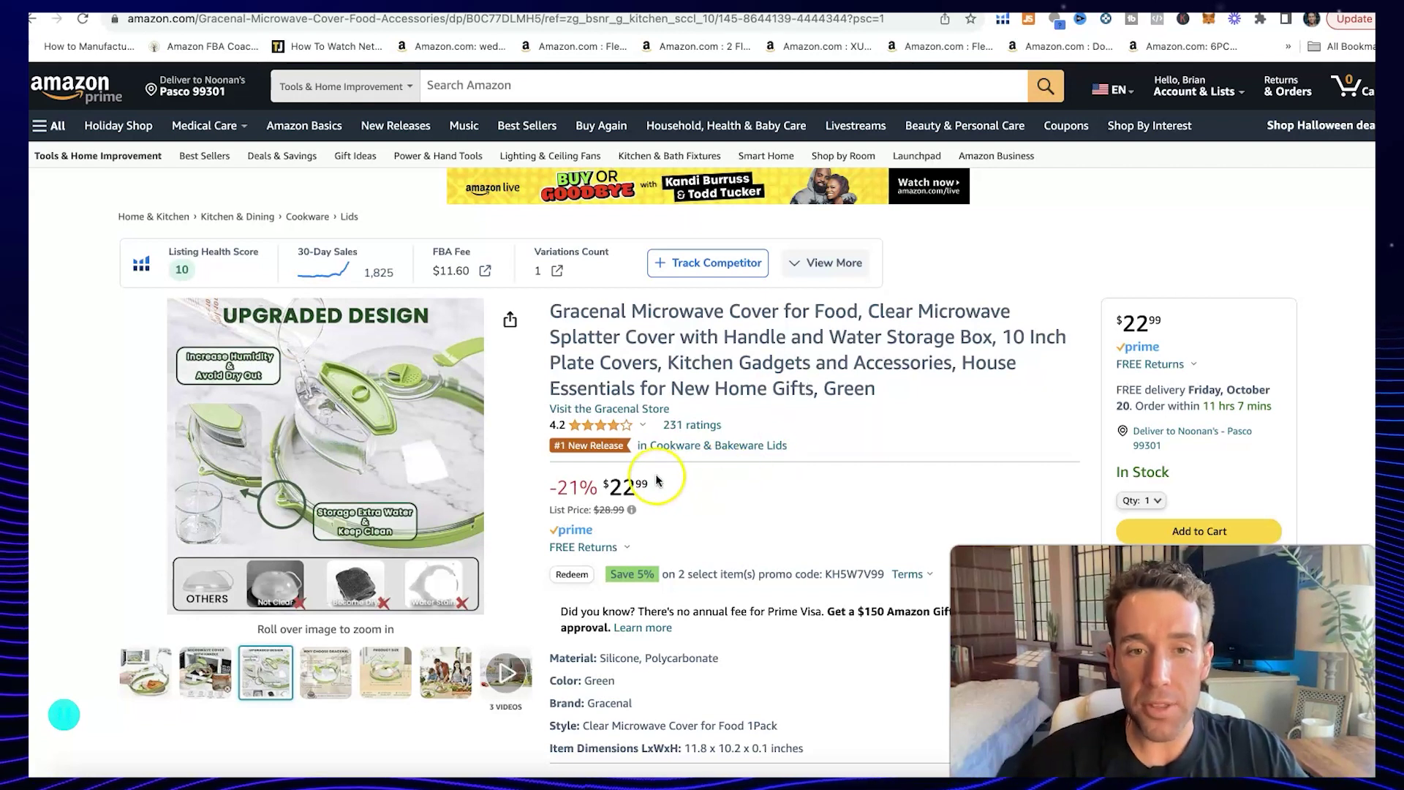
- Check the Gracenal listing's star rating breakdown and its new release category
{"action": "left_click", "coordinate": [637, 431]}
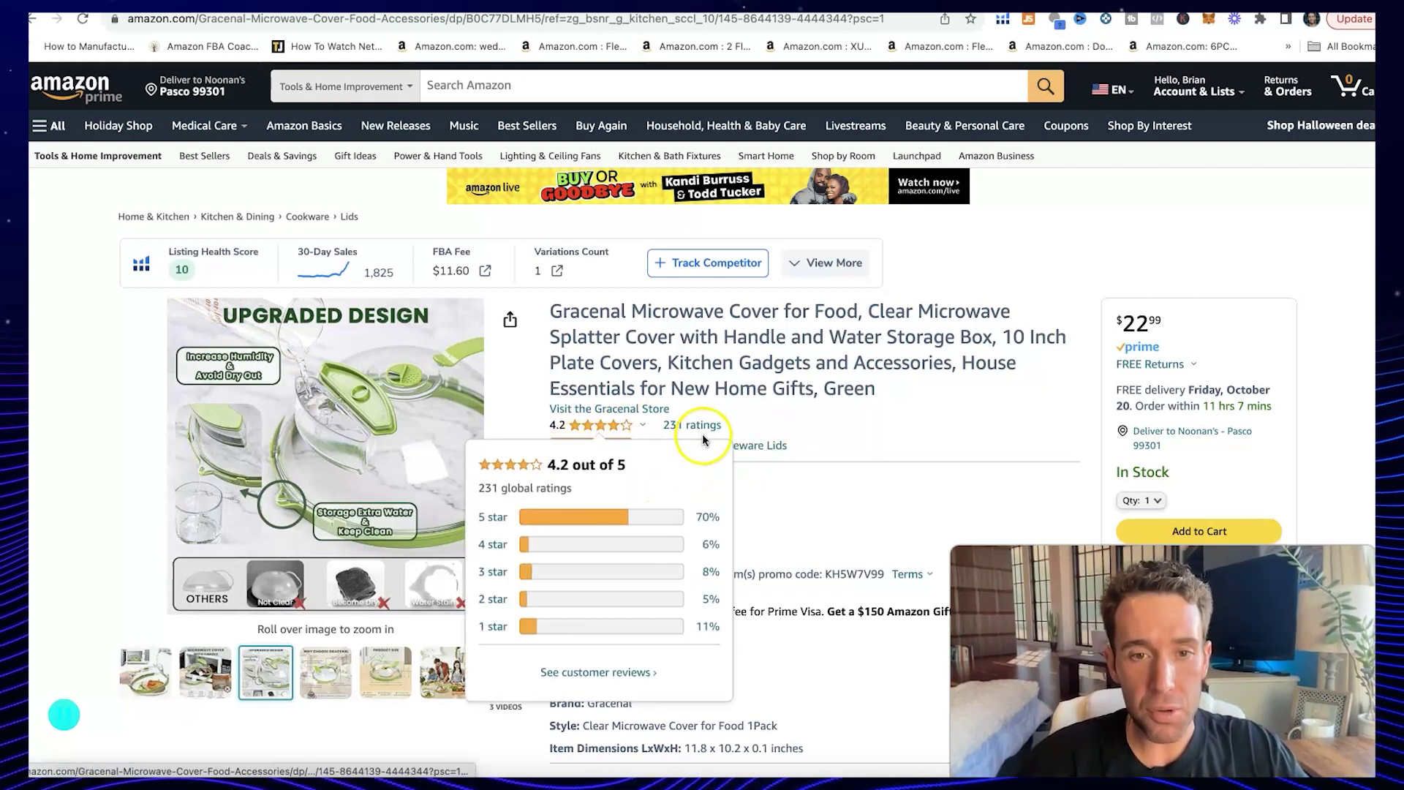
{"action": "left_click", "coordinate": [794, 436]}
{"action": "left_click", "coordinate": [809, 442]}
{"action": "scroll", "coordinate": [810, 444], "scroll_direction": "down", "scroll_amount": 1}
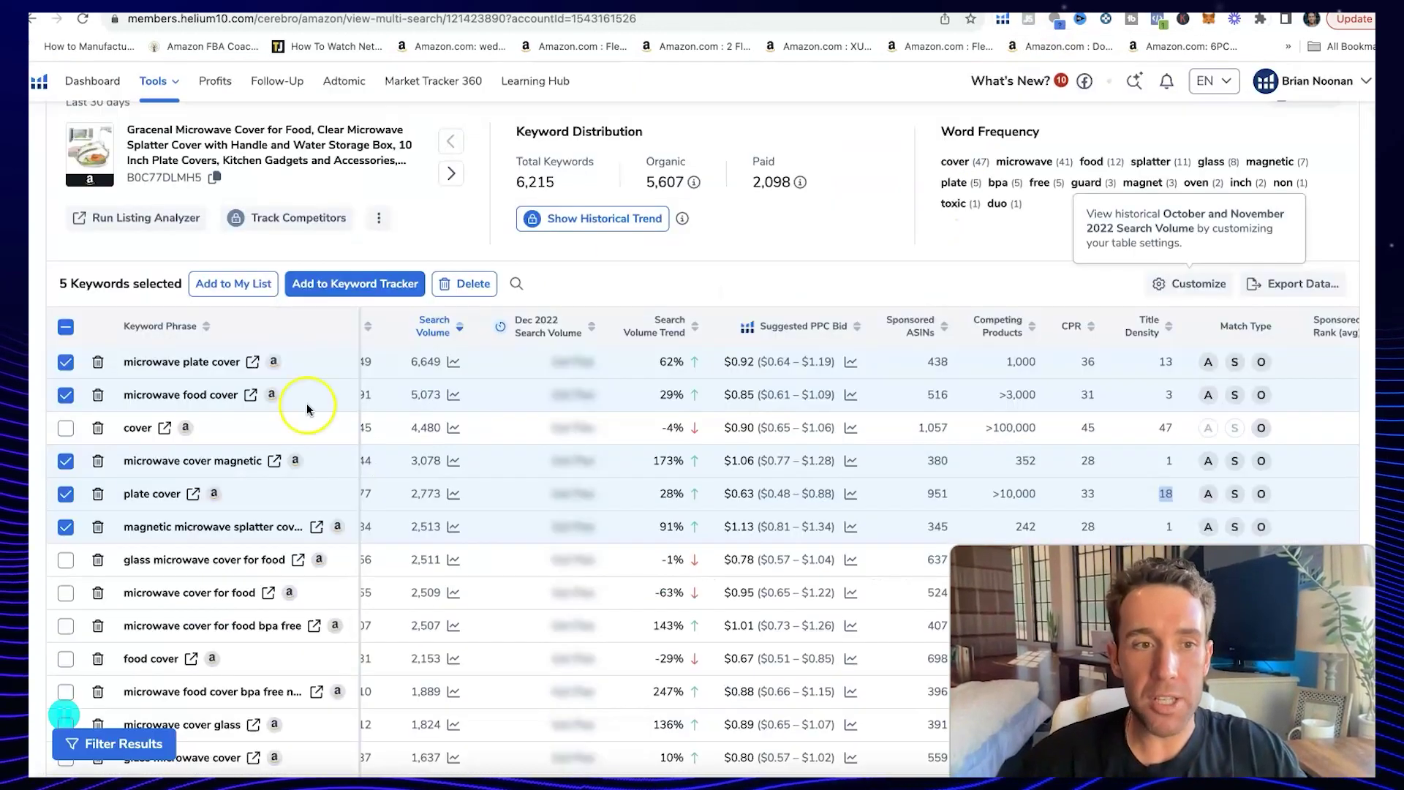
- Review the keyword wording in the Gracenal listing's title and its color, brand and style attributes
{"action": "scroll", "coordinate": [306, 408], "scroll_direction": "down", "scroll_amount": 1}
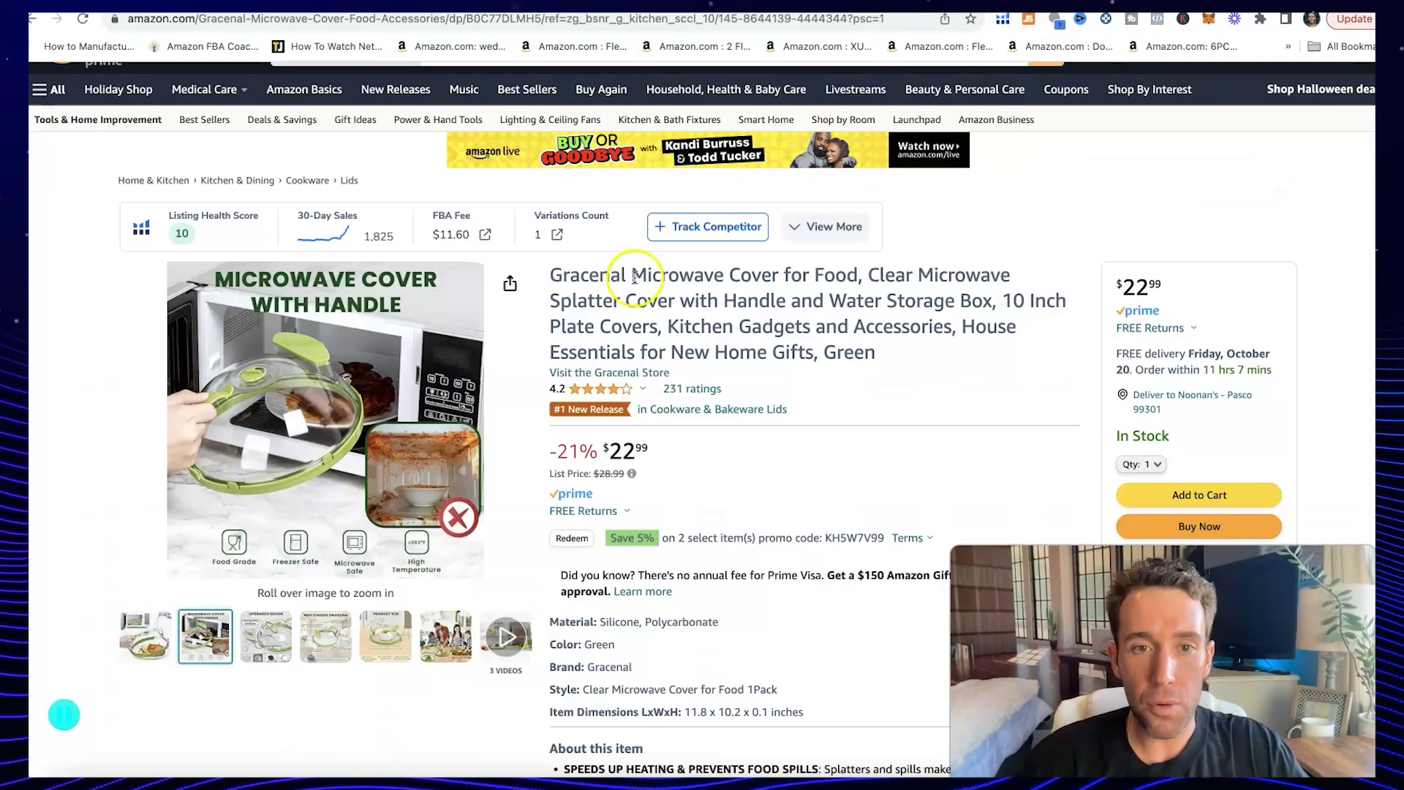
{"action": "left_click_drag", "start_coordinate": [634, 275], "coordinate": [835, 317]}
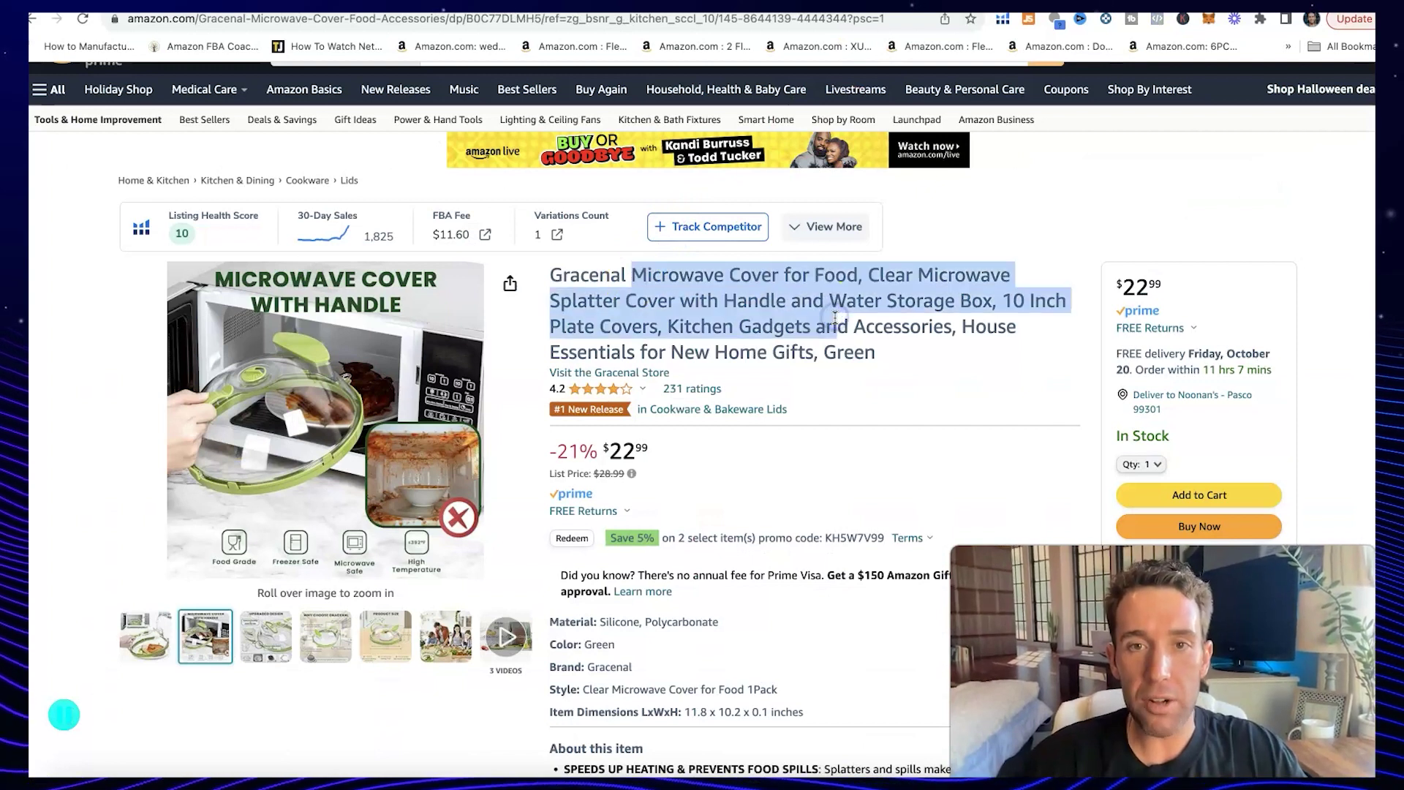
{"action": "scroll", "coordinate": [888, 643], "scroll_direction": "down", "scroll_amount": 6}
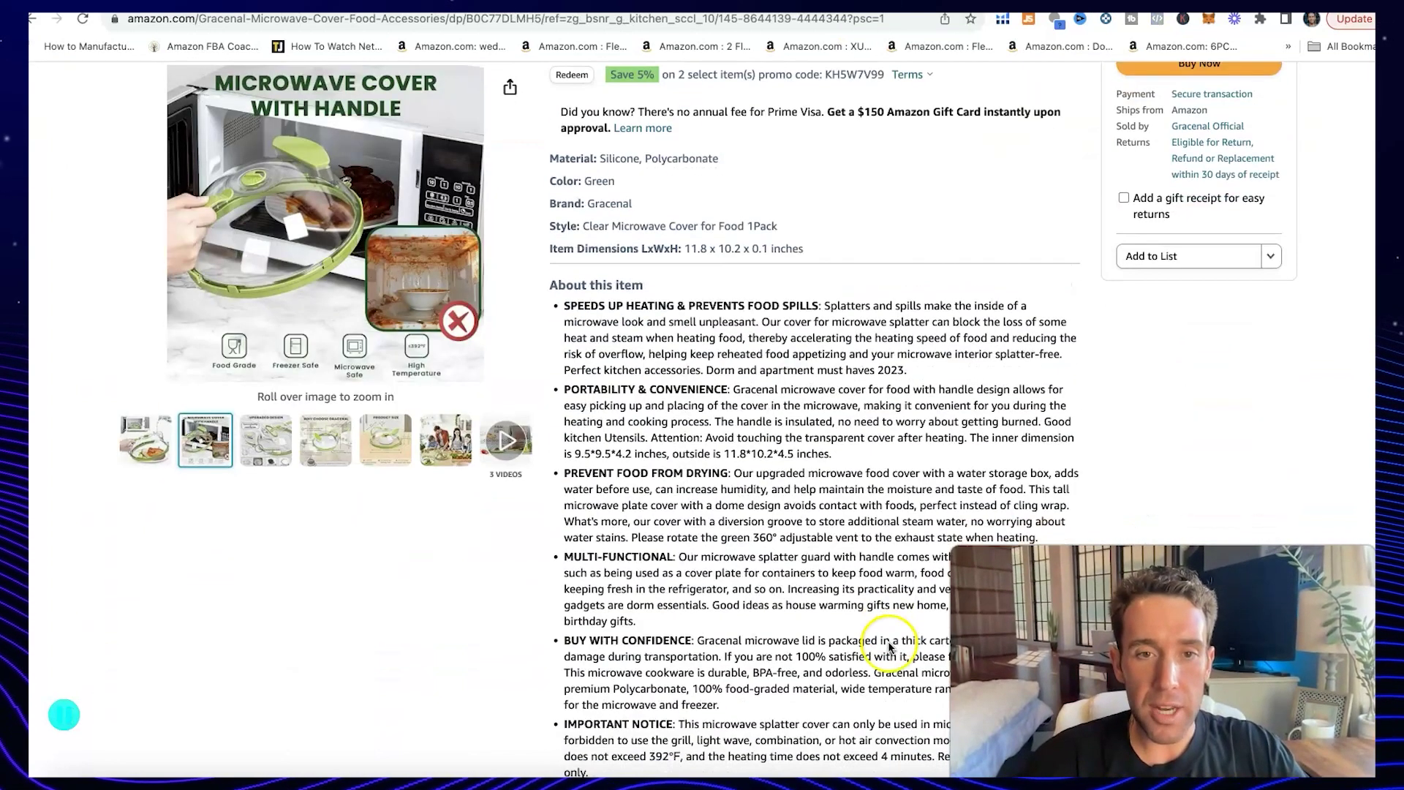
{"action": "left_click_drag", "start_coordinate": [582, 181], "coordinate": [686, 210]}
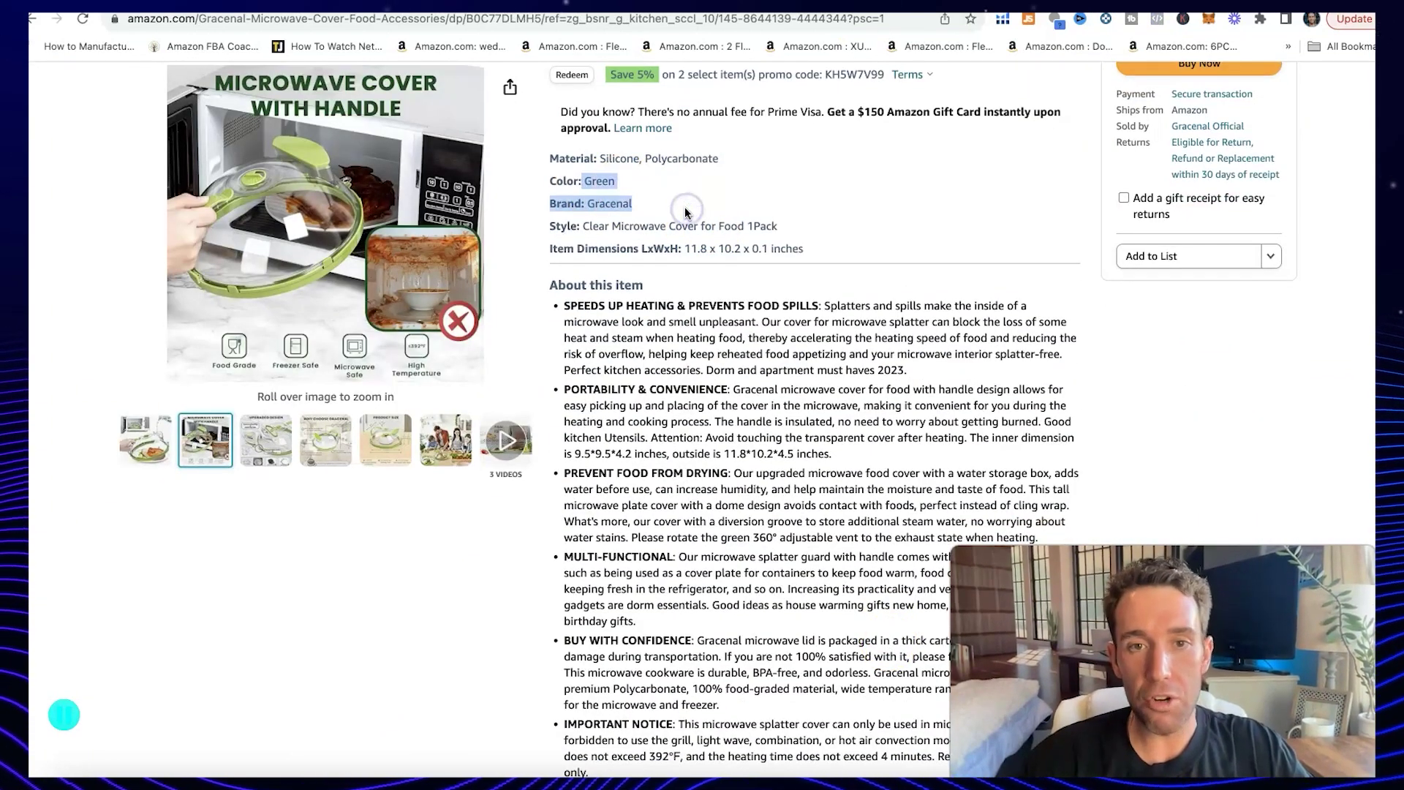
{"action": "left_click_drag", "start_coordinate": [606, 226], "coordinate": [766, 226]}
- Examine the About this item bullet points of the Gracenal listing for keyword use
{"action": "scroll", "coordinate": [768, 229], "scroll_direction": "down", "scroll_amount": 2}
{"action": "left_click_drag", "start_coordinate": [664, 257], "coordinate": [850, 272]}
{"action": "left_click", "coordinate": [894, 402]}
{"action": "left_click_drag", "start_coordinate": [737, 407], "coordinate": [852, 404]}
{"action": "left_click", "coordinate": [698, 516]}
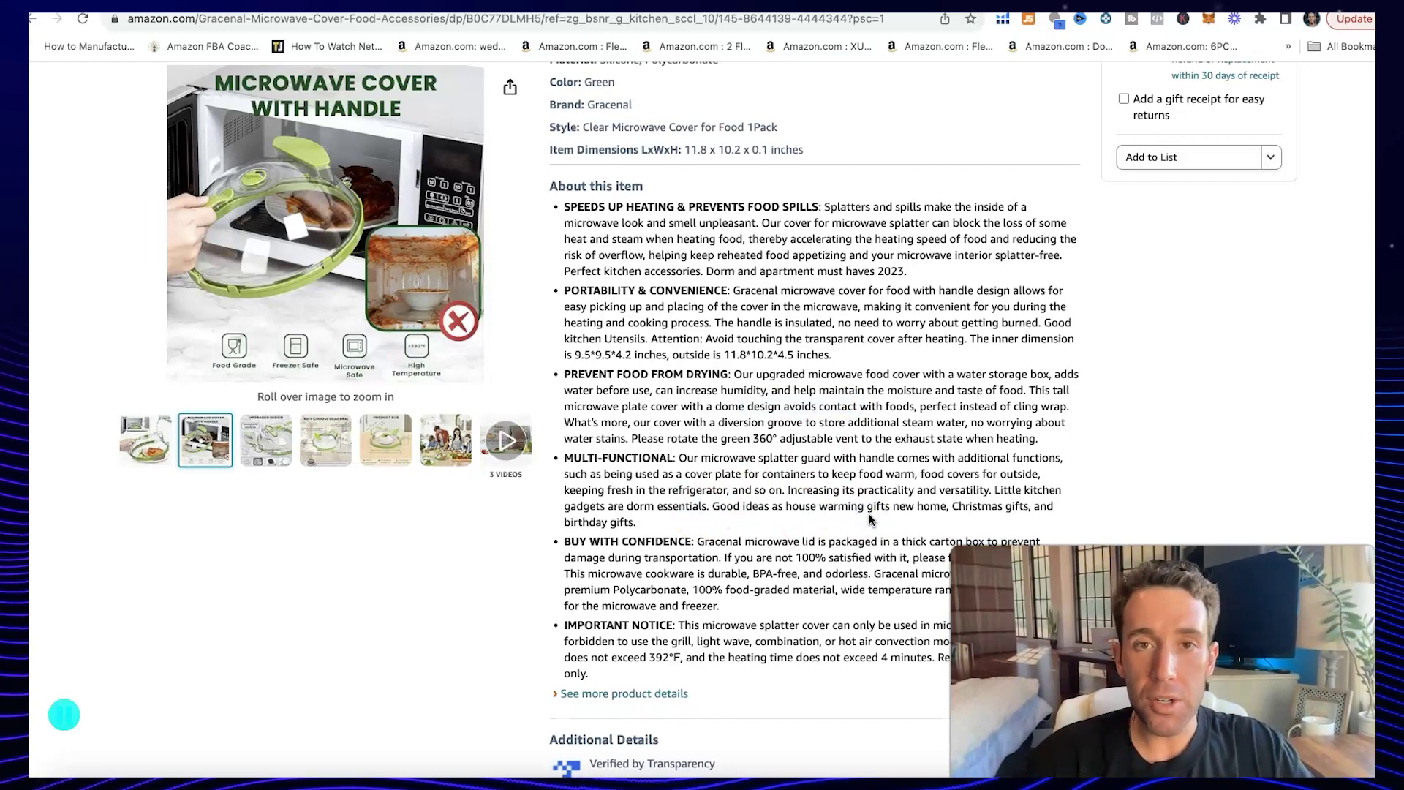
- Return to Helium 10 Cerebro and open the overview of available tools
{"action": "scroll", "coordinate": [871, 519], "scroll_direction": "up", "scroll_amount": 8}
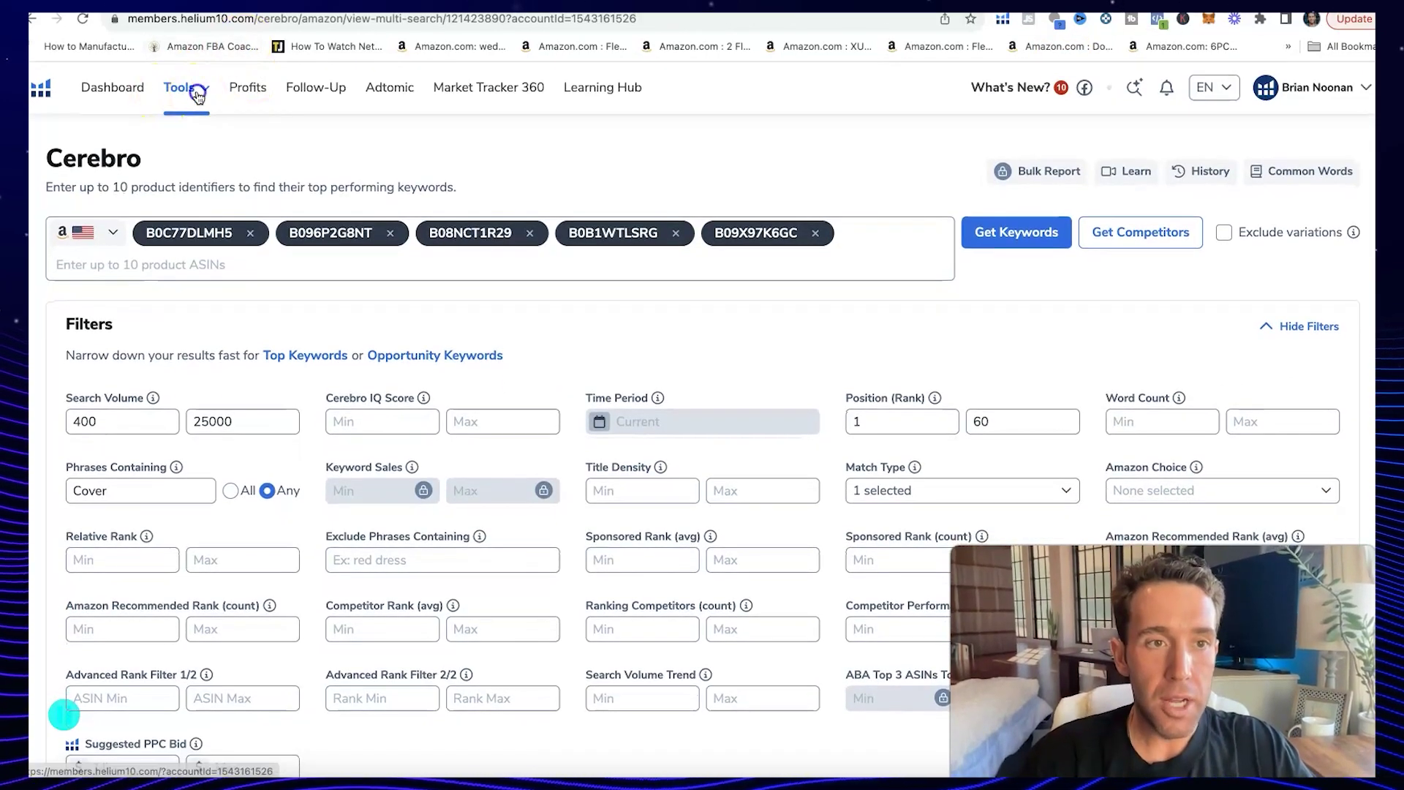
{"action": "left_click", "coordinate": [197, 95]}
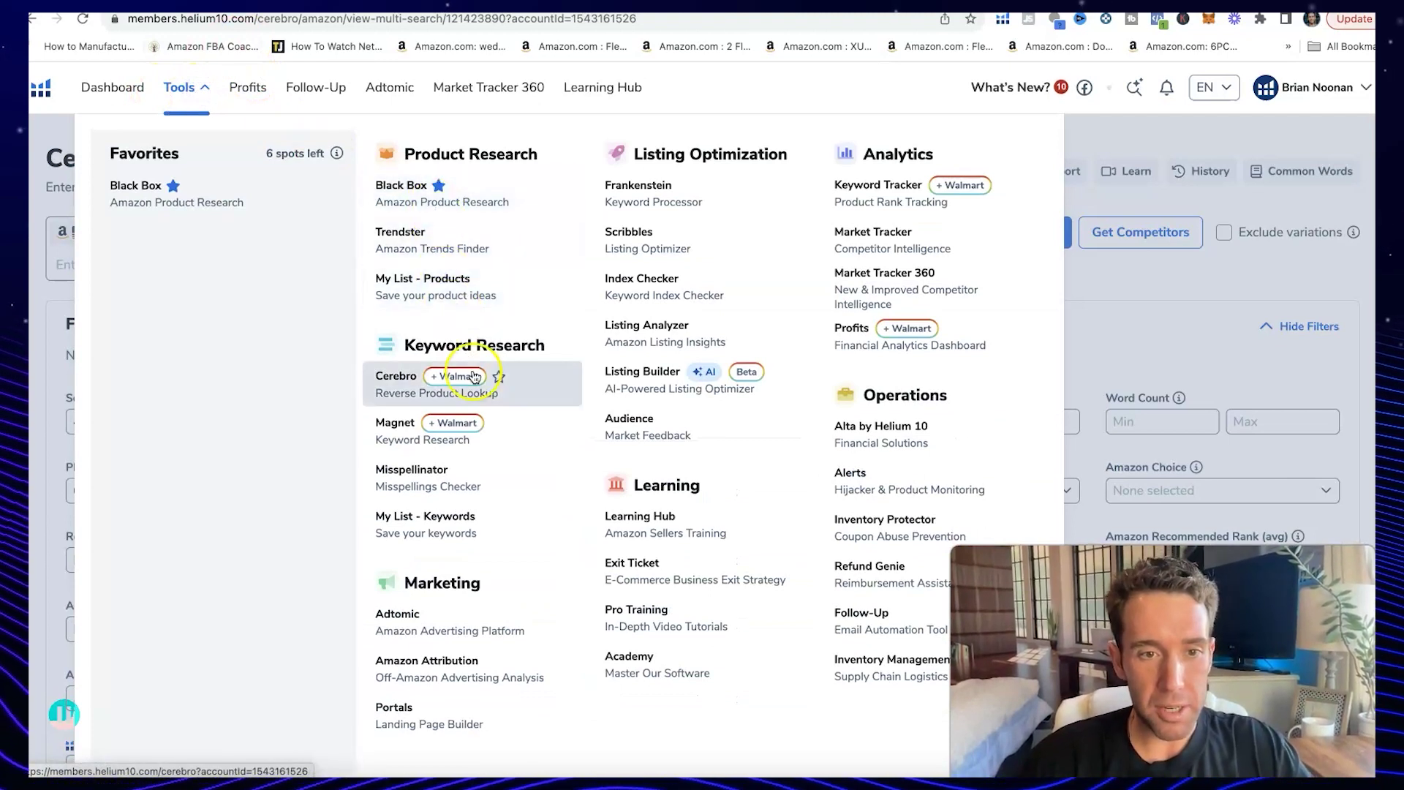